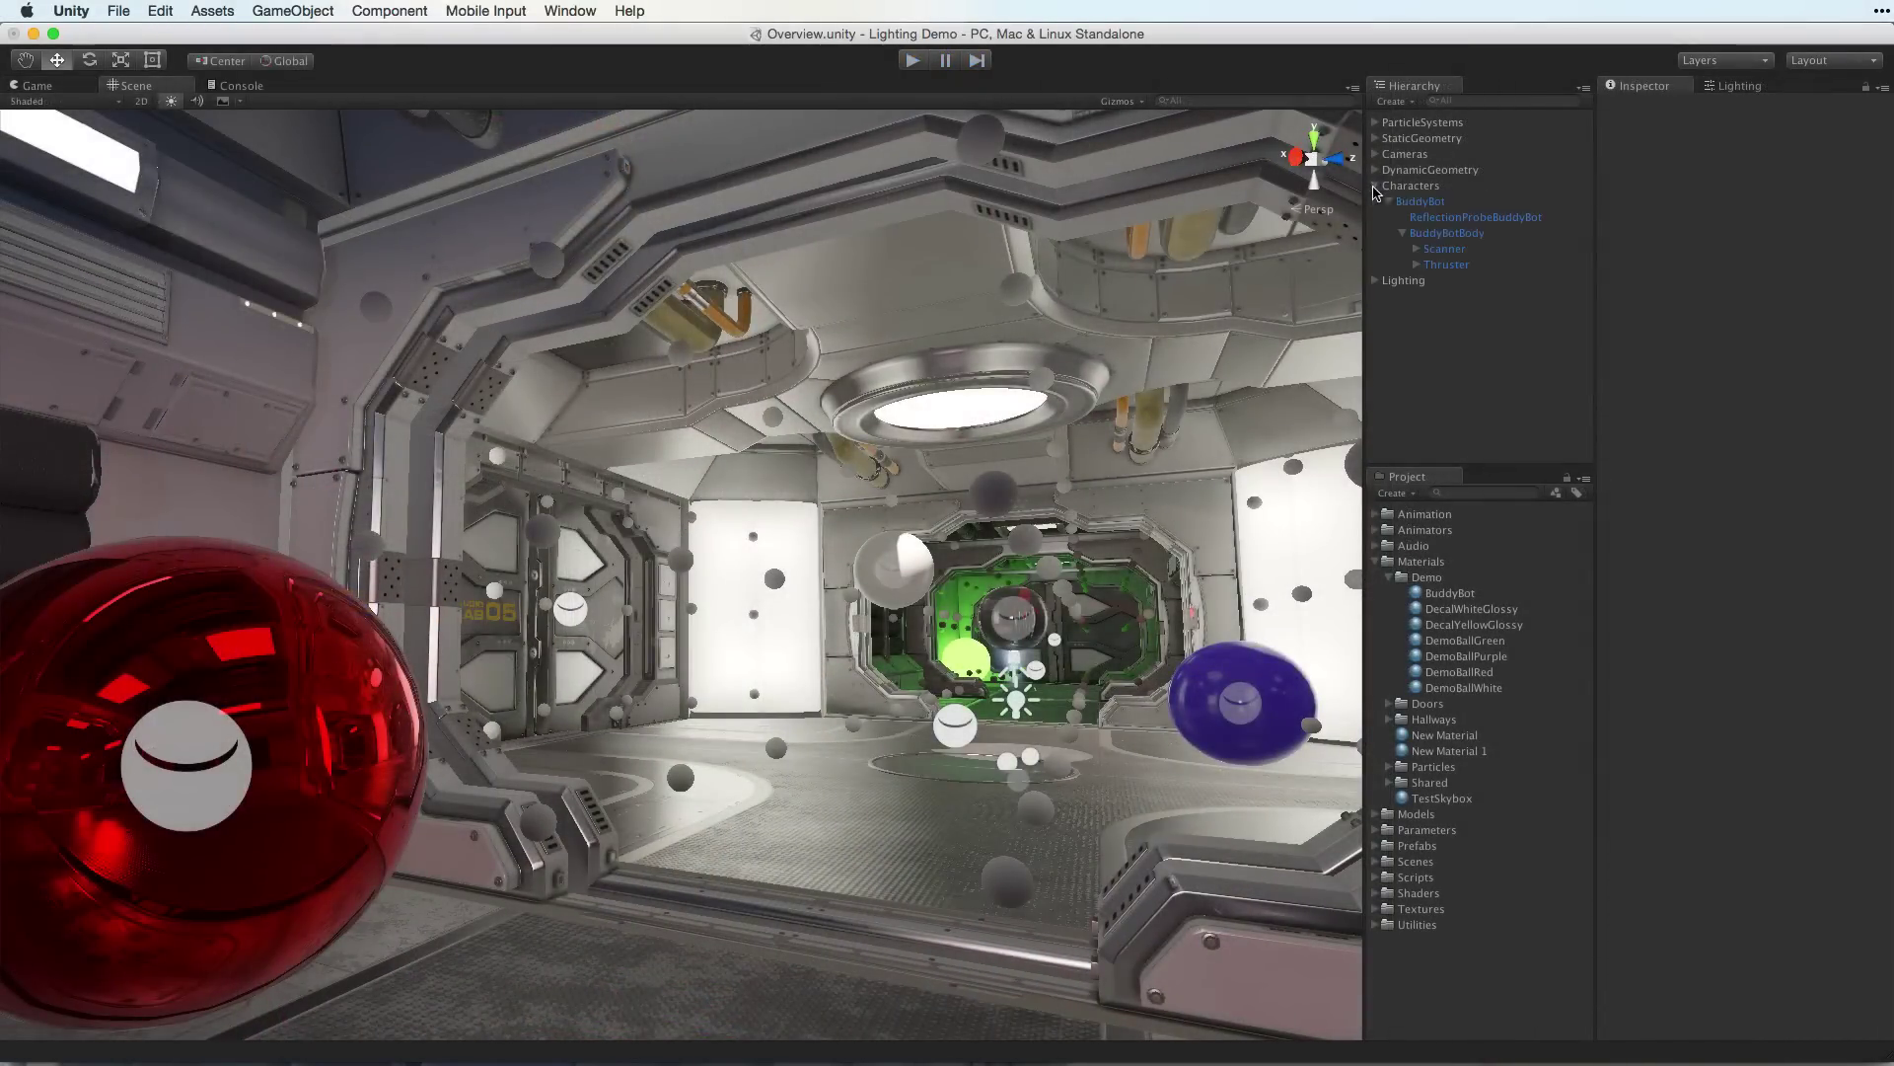
Select BuddyBotBody and inspect its BuddyBot Standard material settings
left_click(1446, 233)
left_click(1776, 325)
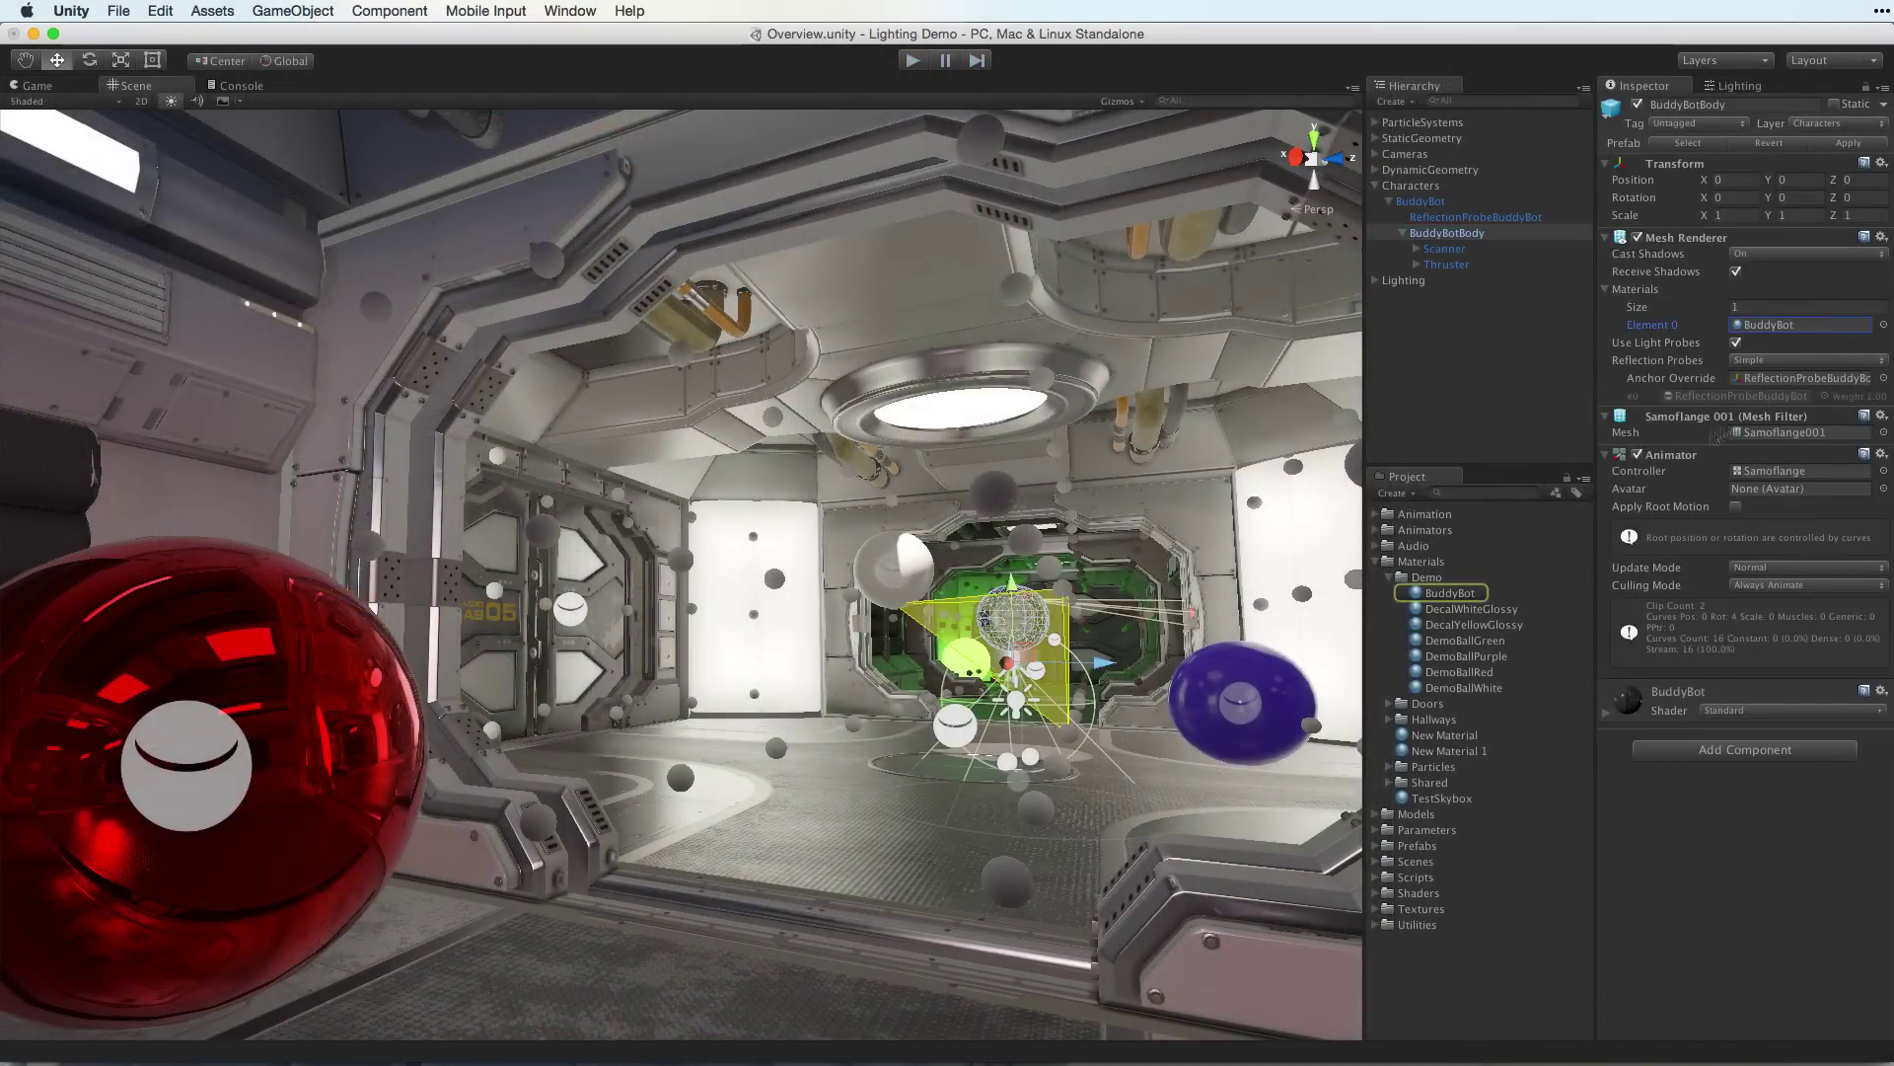
left_click(1451, 593)
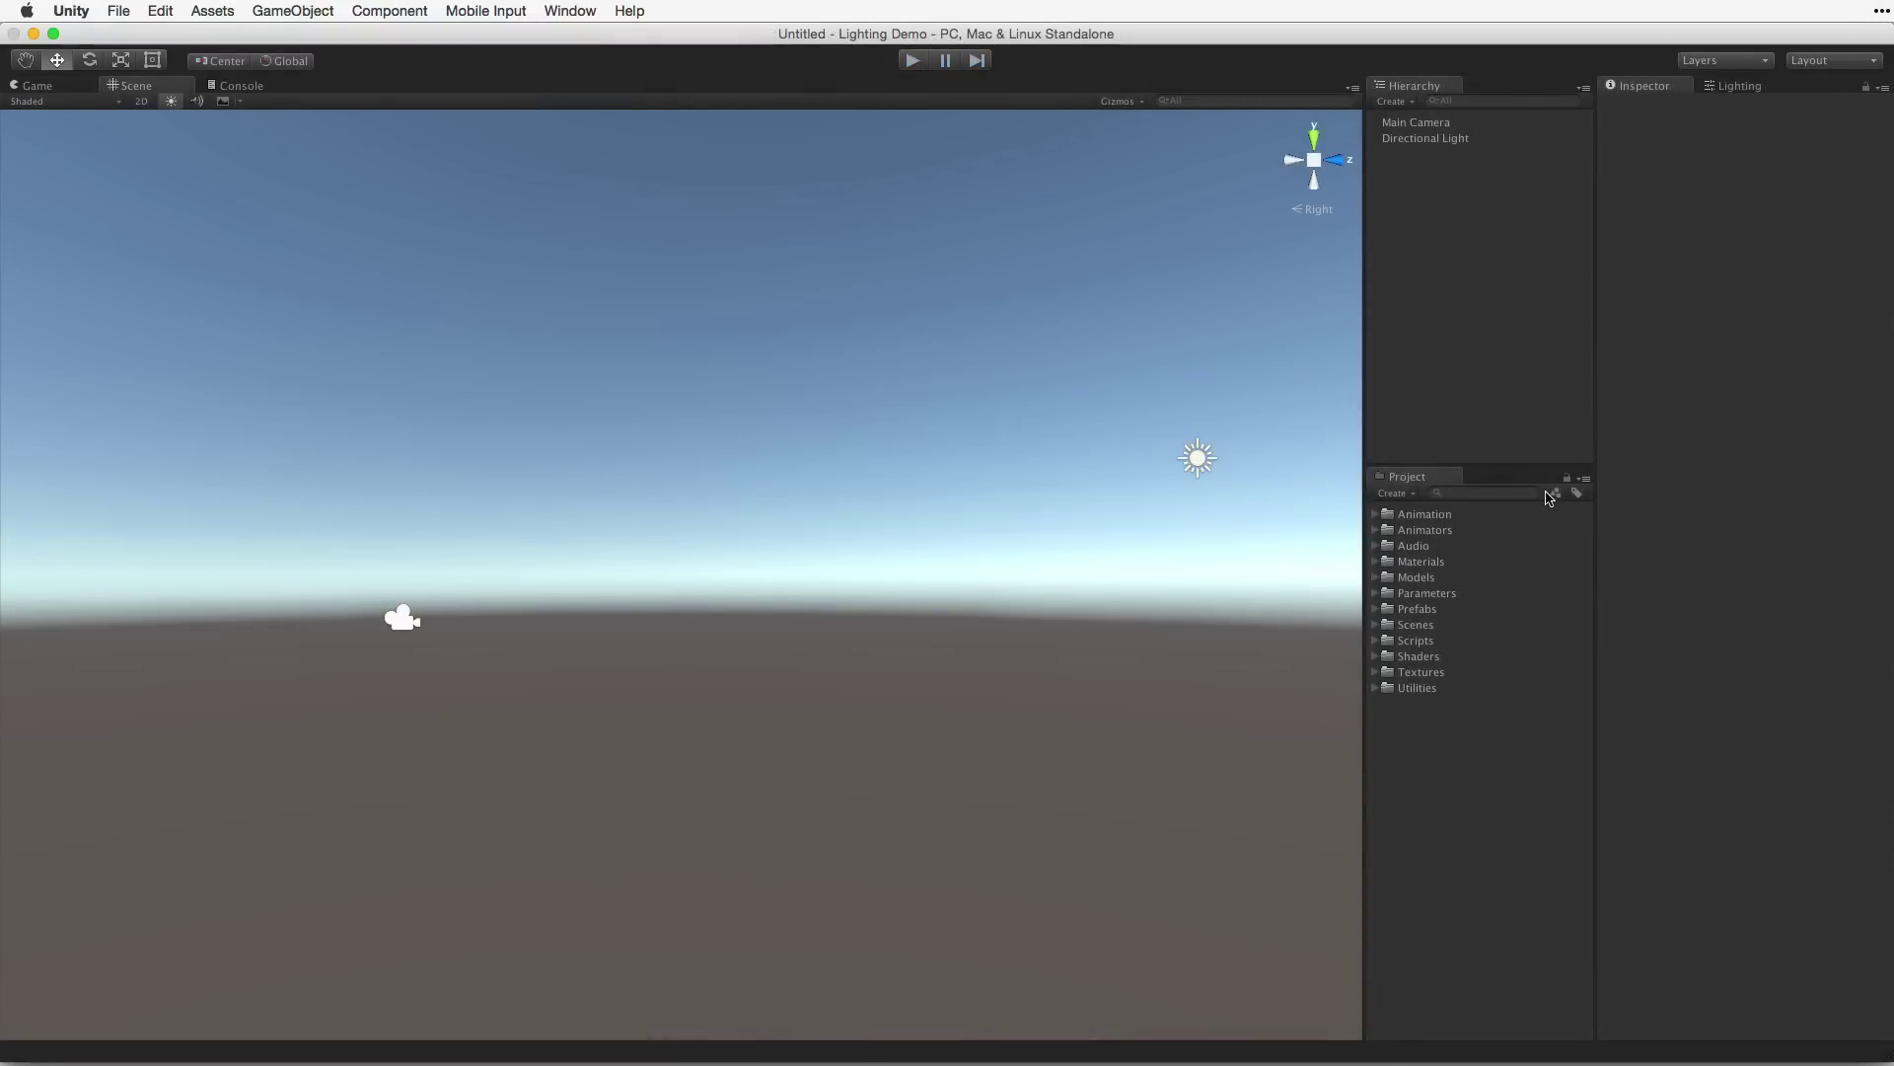
Frame the Directional Light in the Scene view, then disable it so only ambient light remains
left_click(1206, 463)
key("f")
left_click_drag(530, 485, 739, 515, "alt")
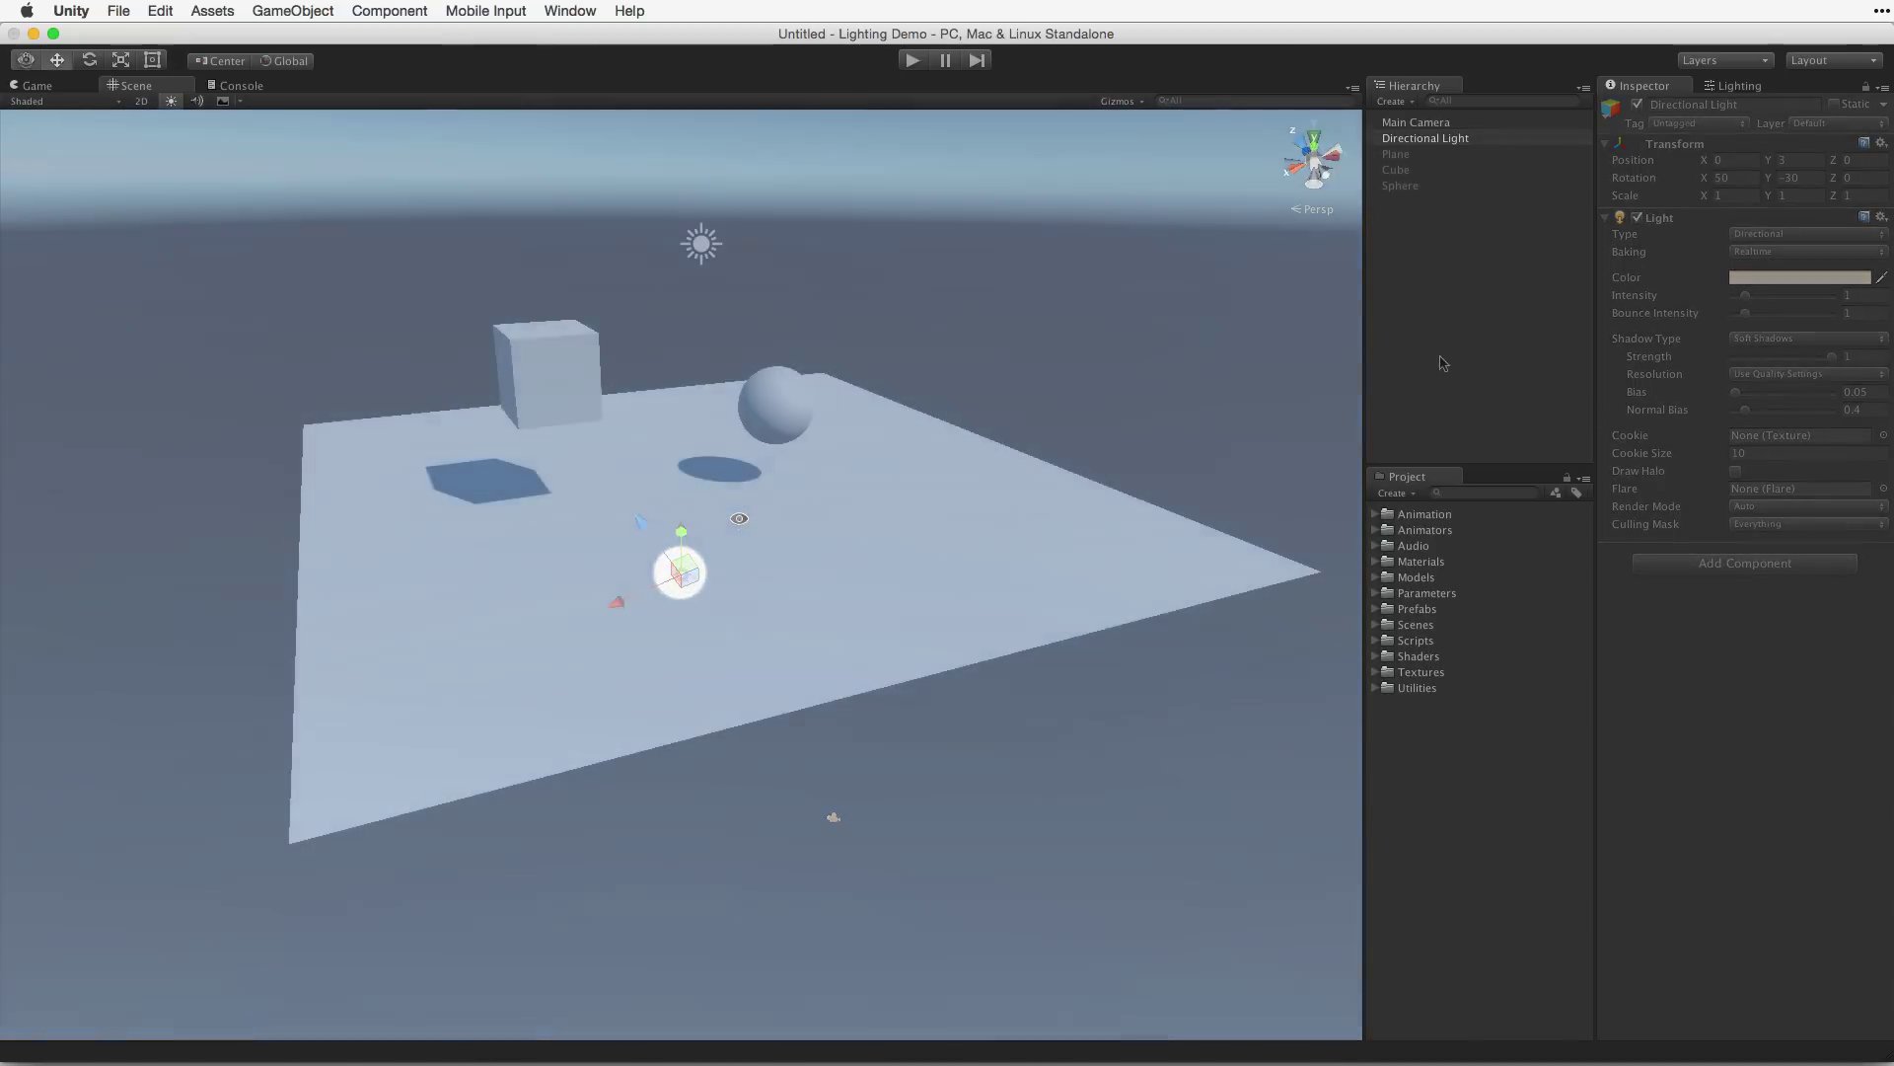
left_click(1442, 363)
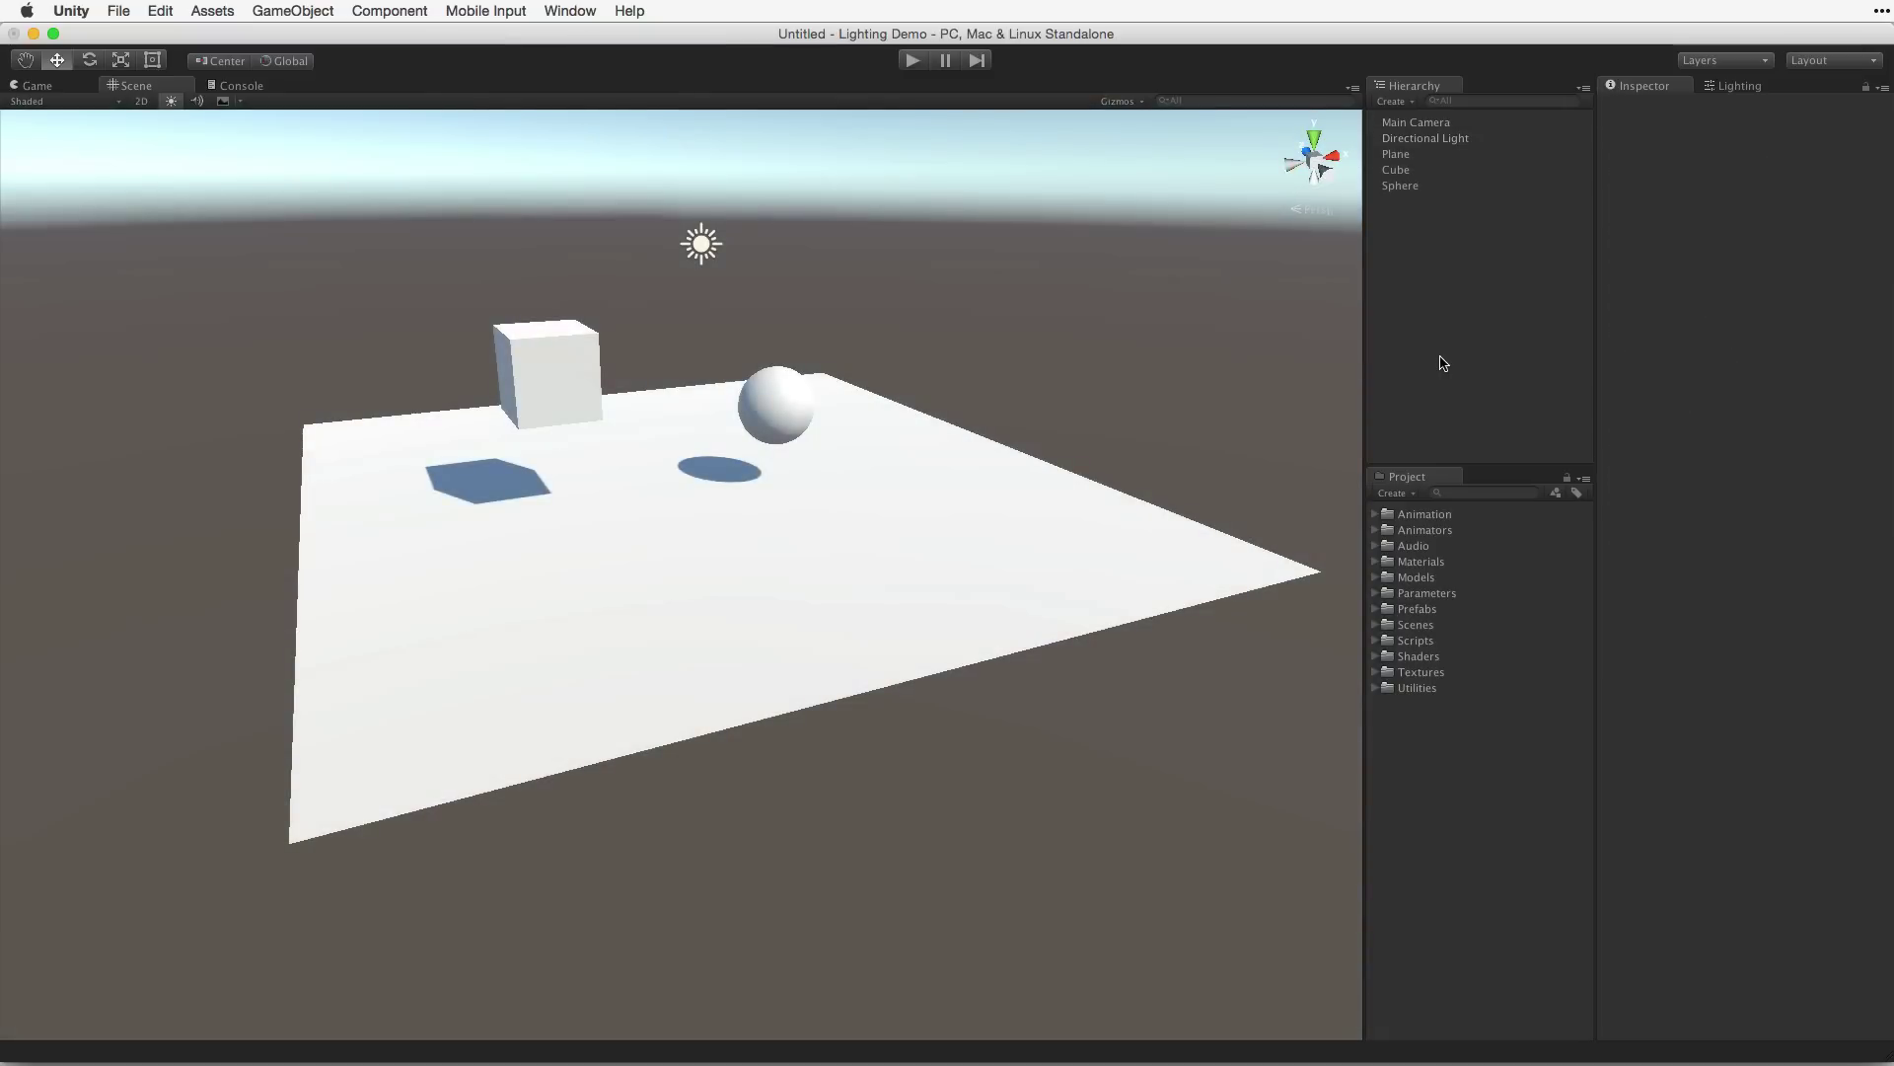
left_click(1460, 139)
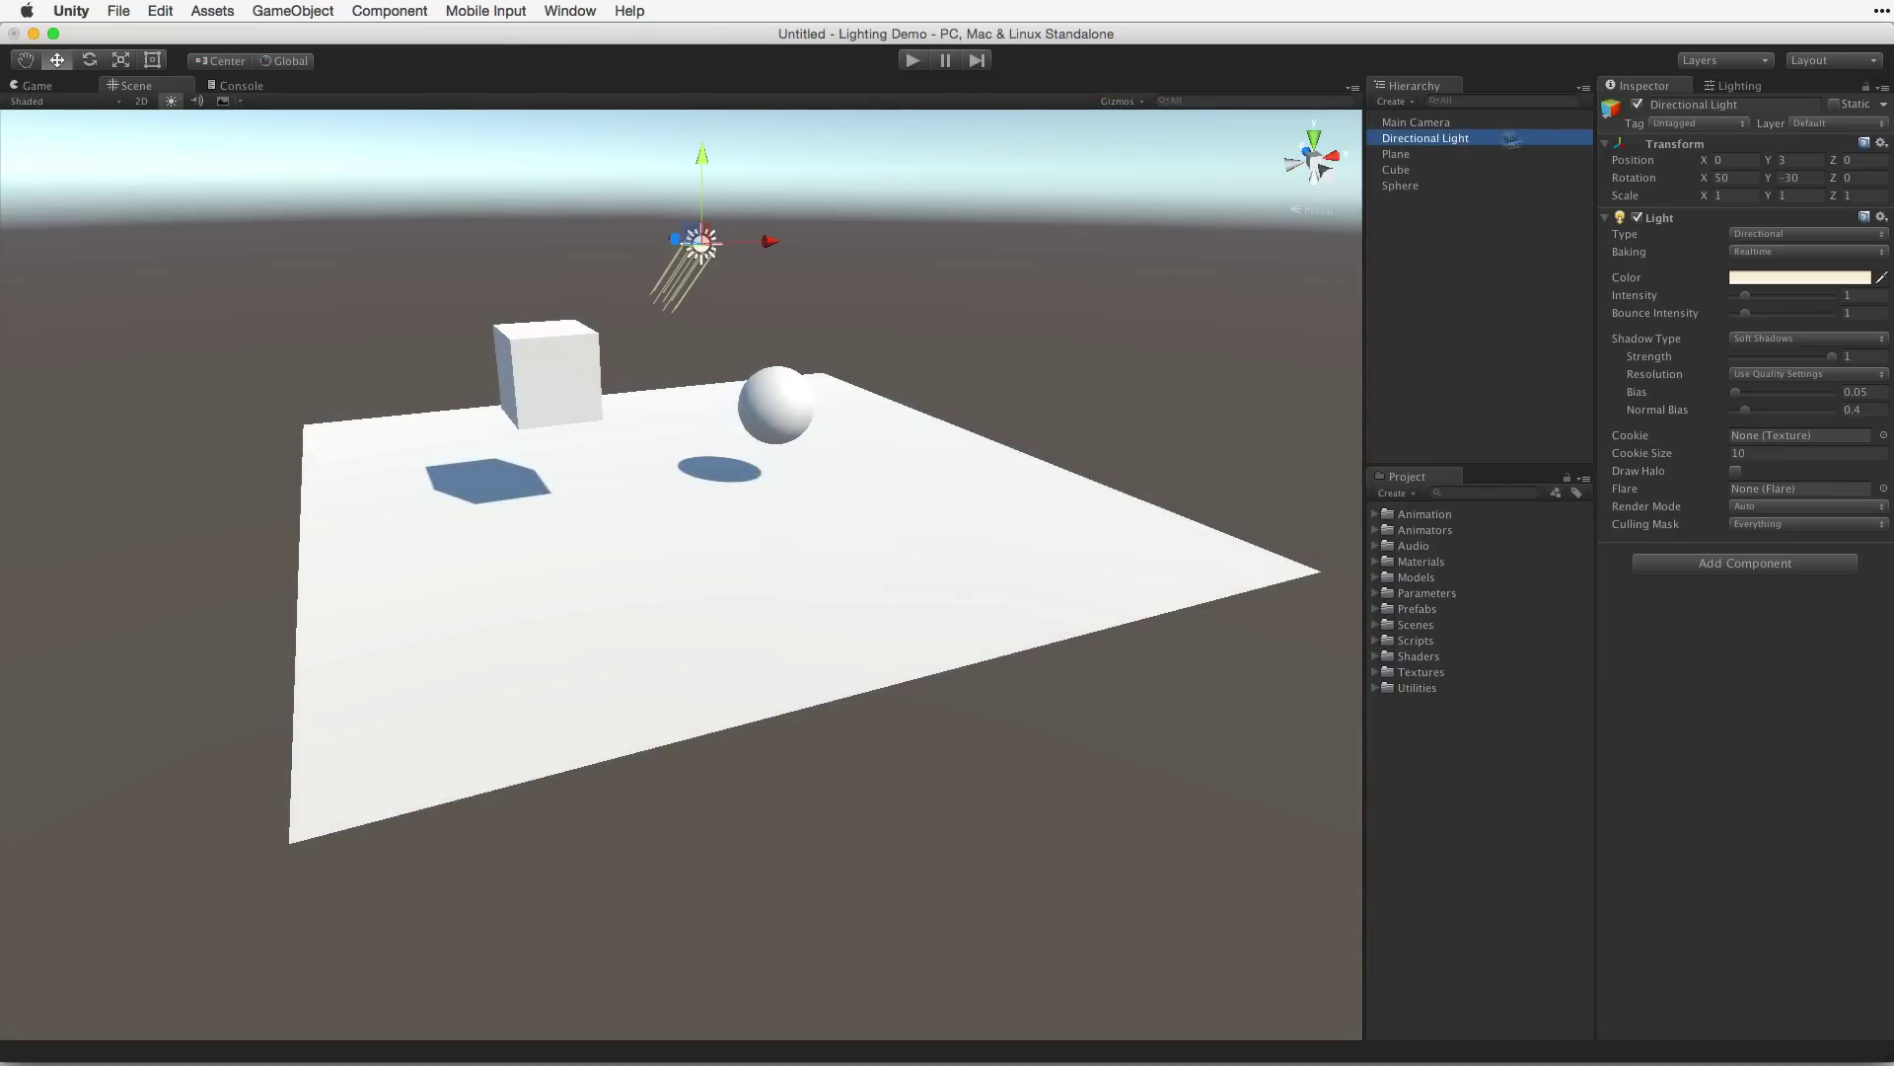
left_click(1638, 104)
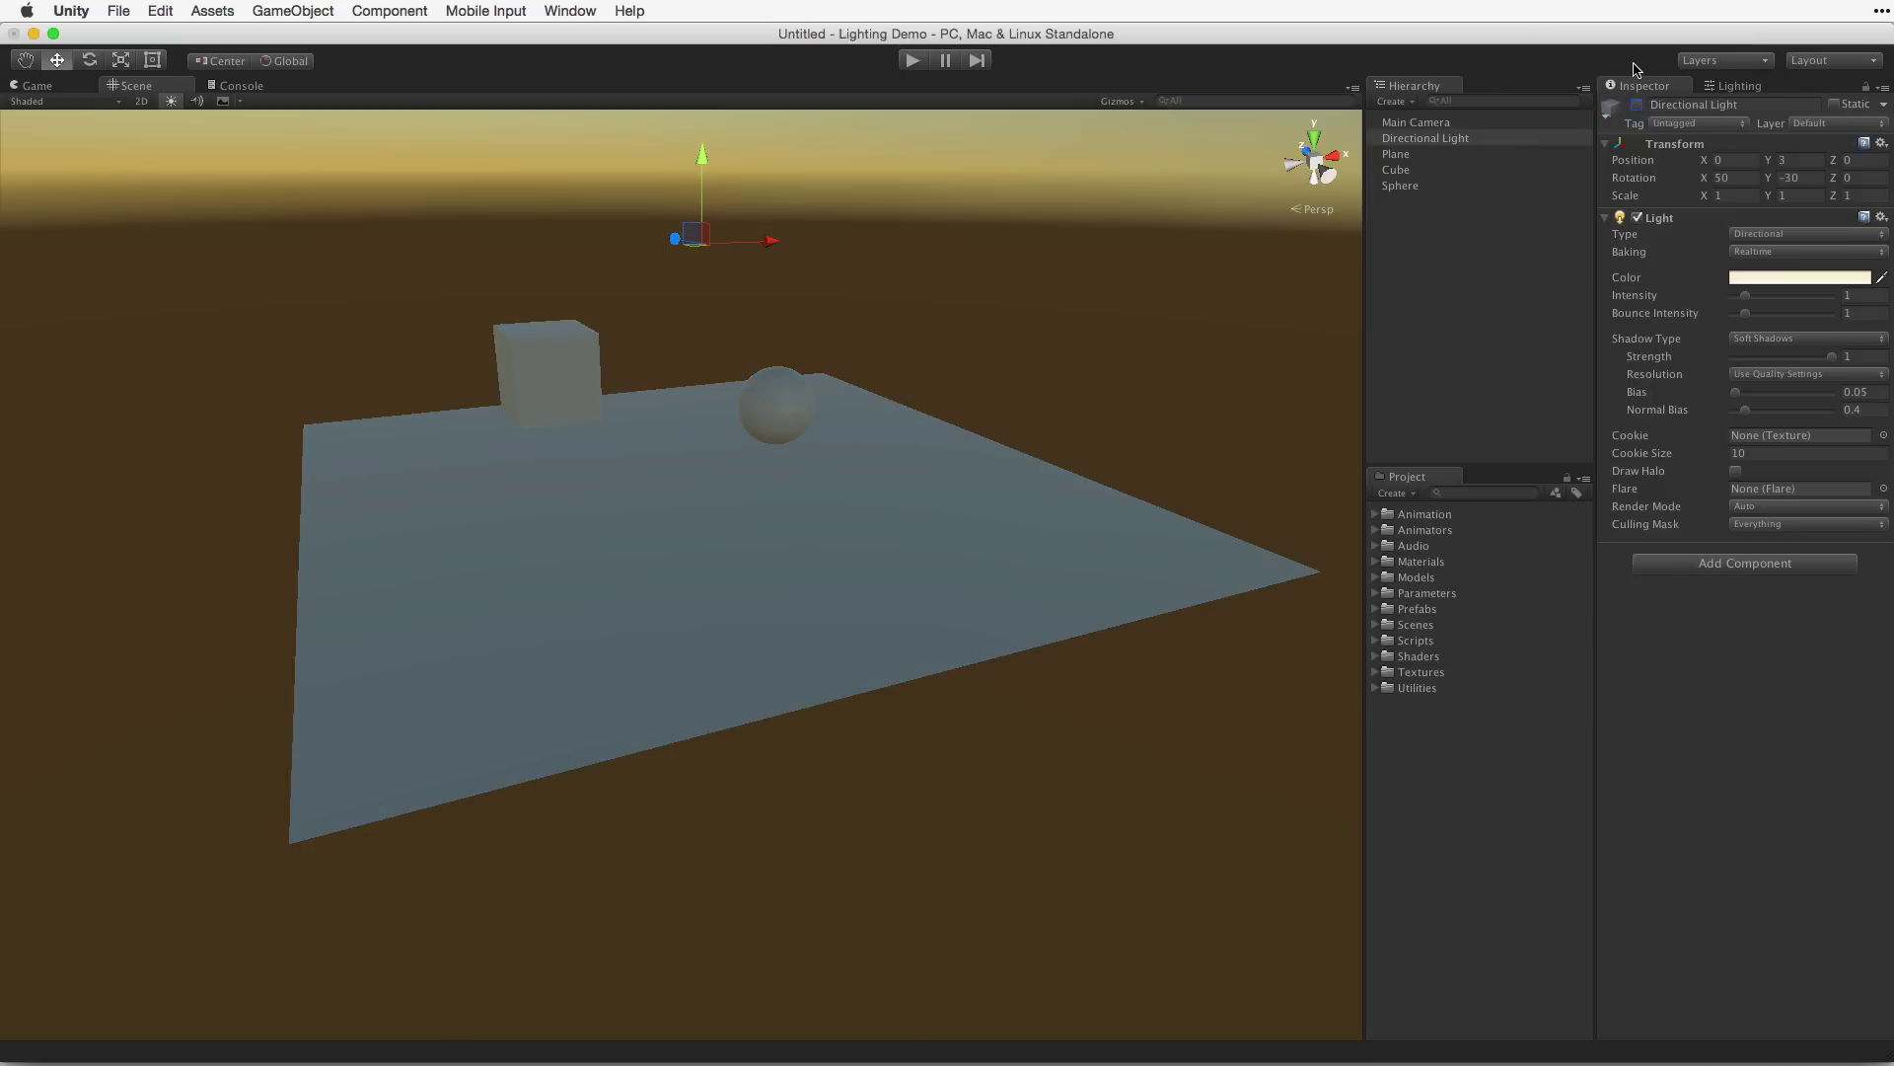
In the Lighting window, set the Ambient Source to Gradient
left_click(570, 12)
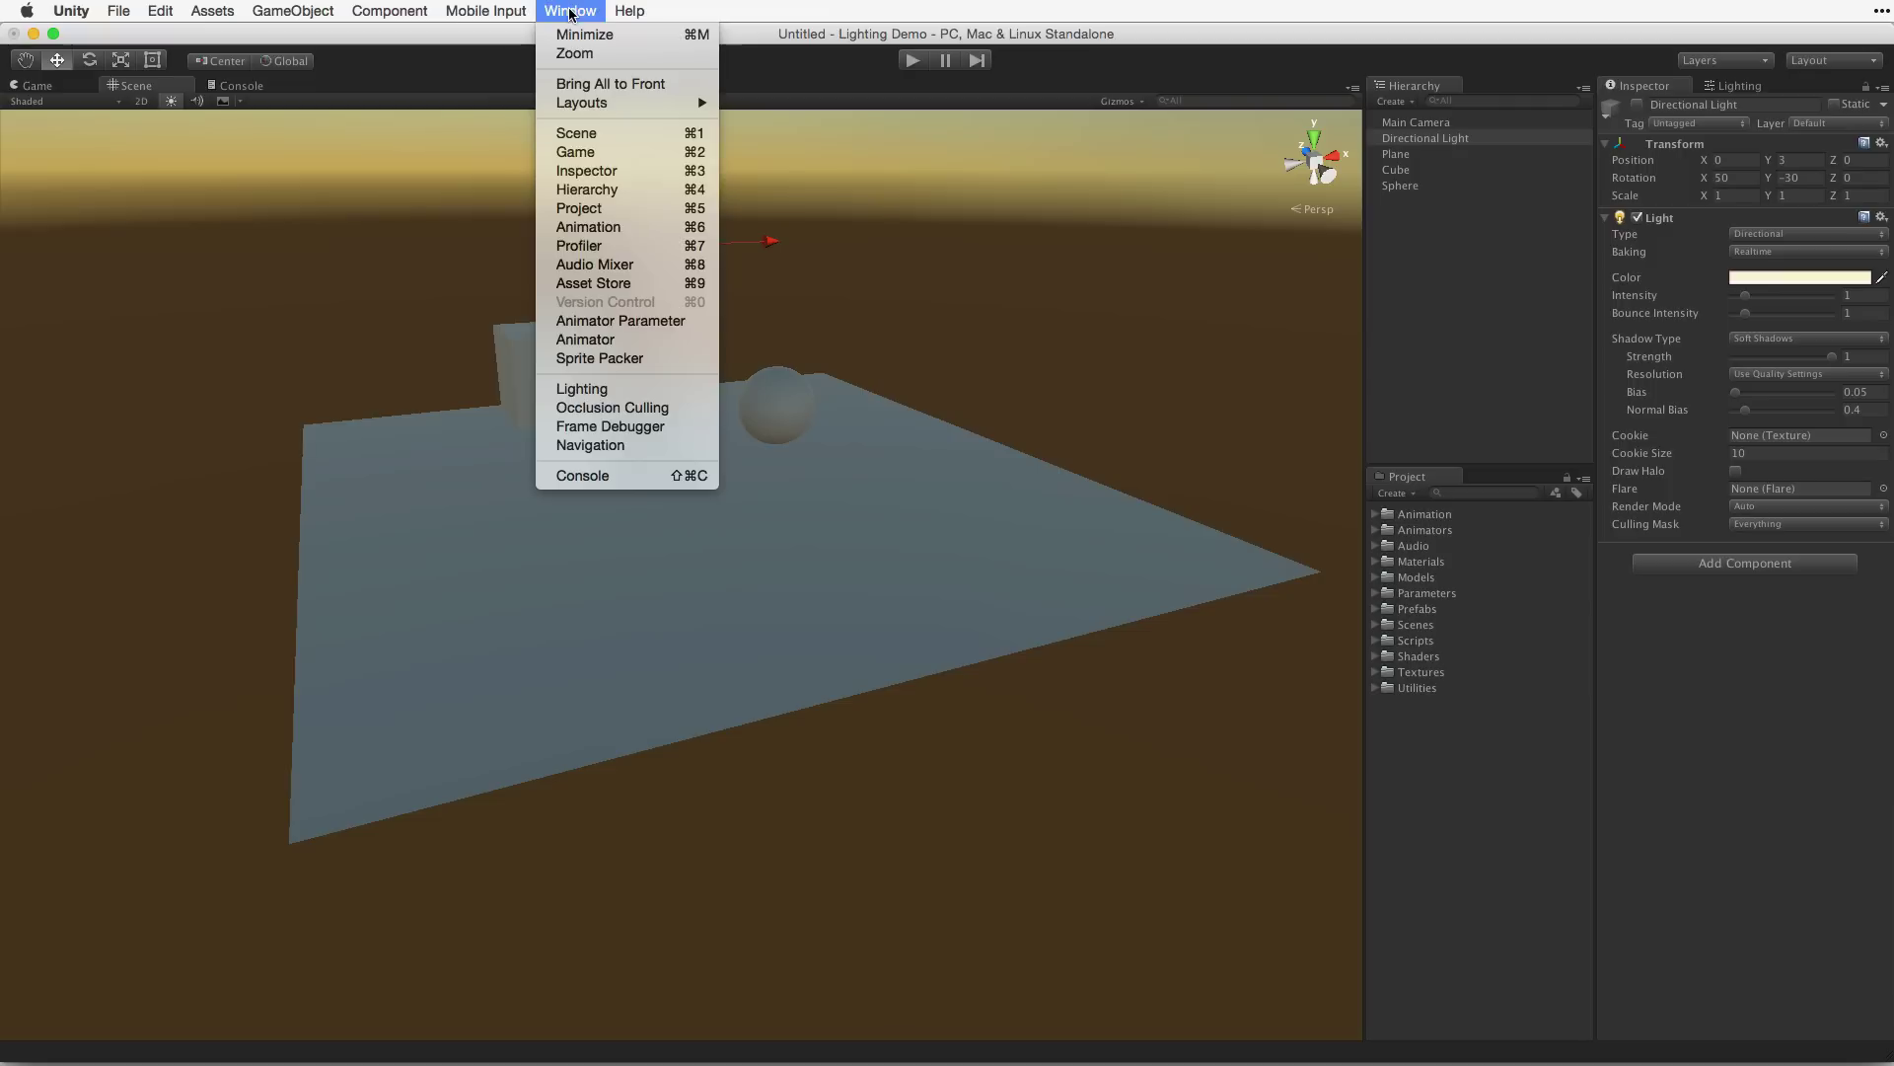
left_click(675, 393)
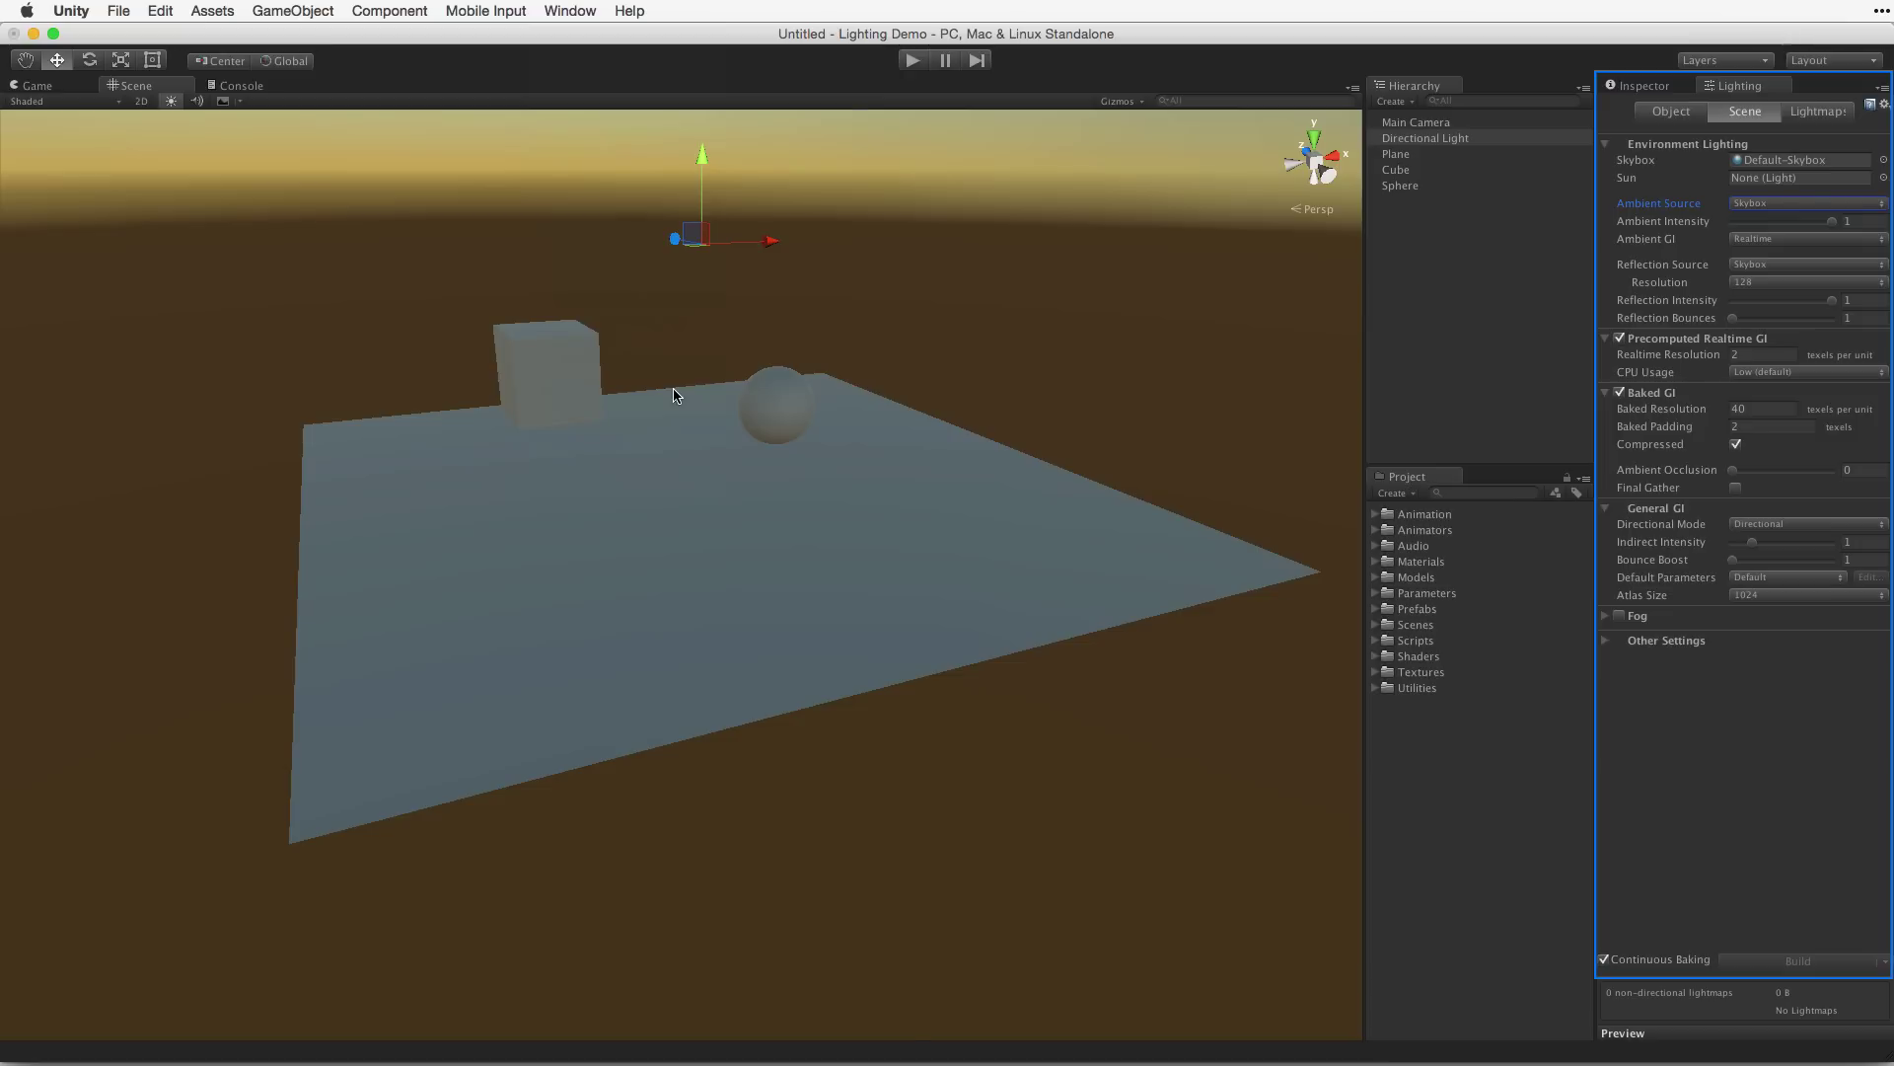
left_click(1828, 204)
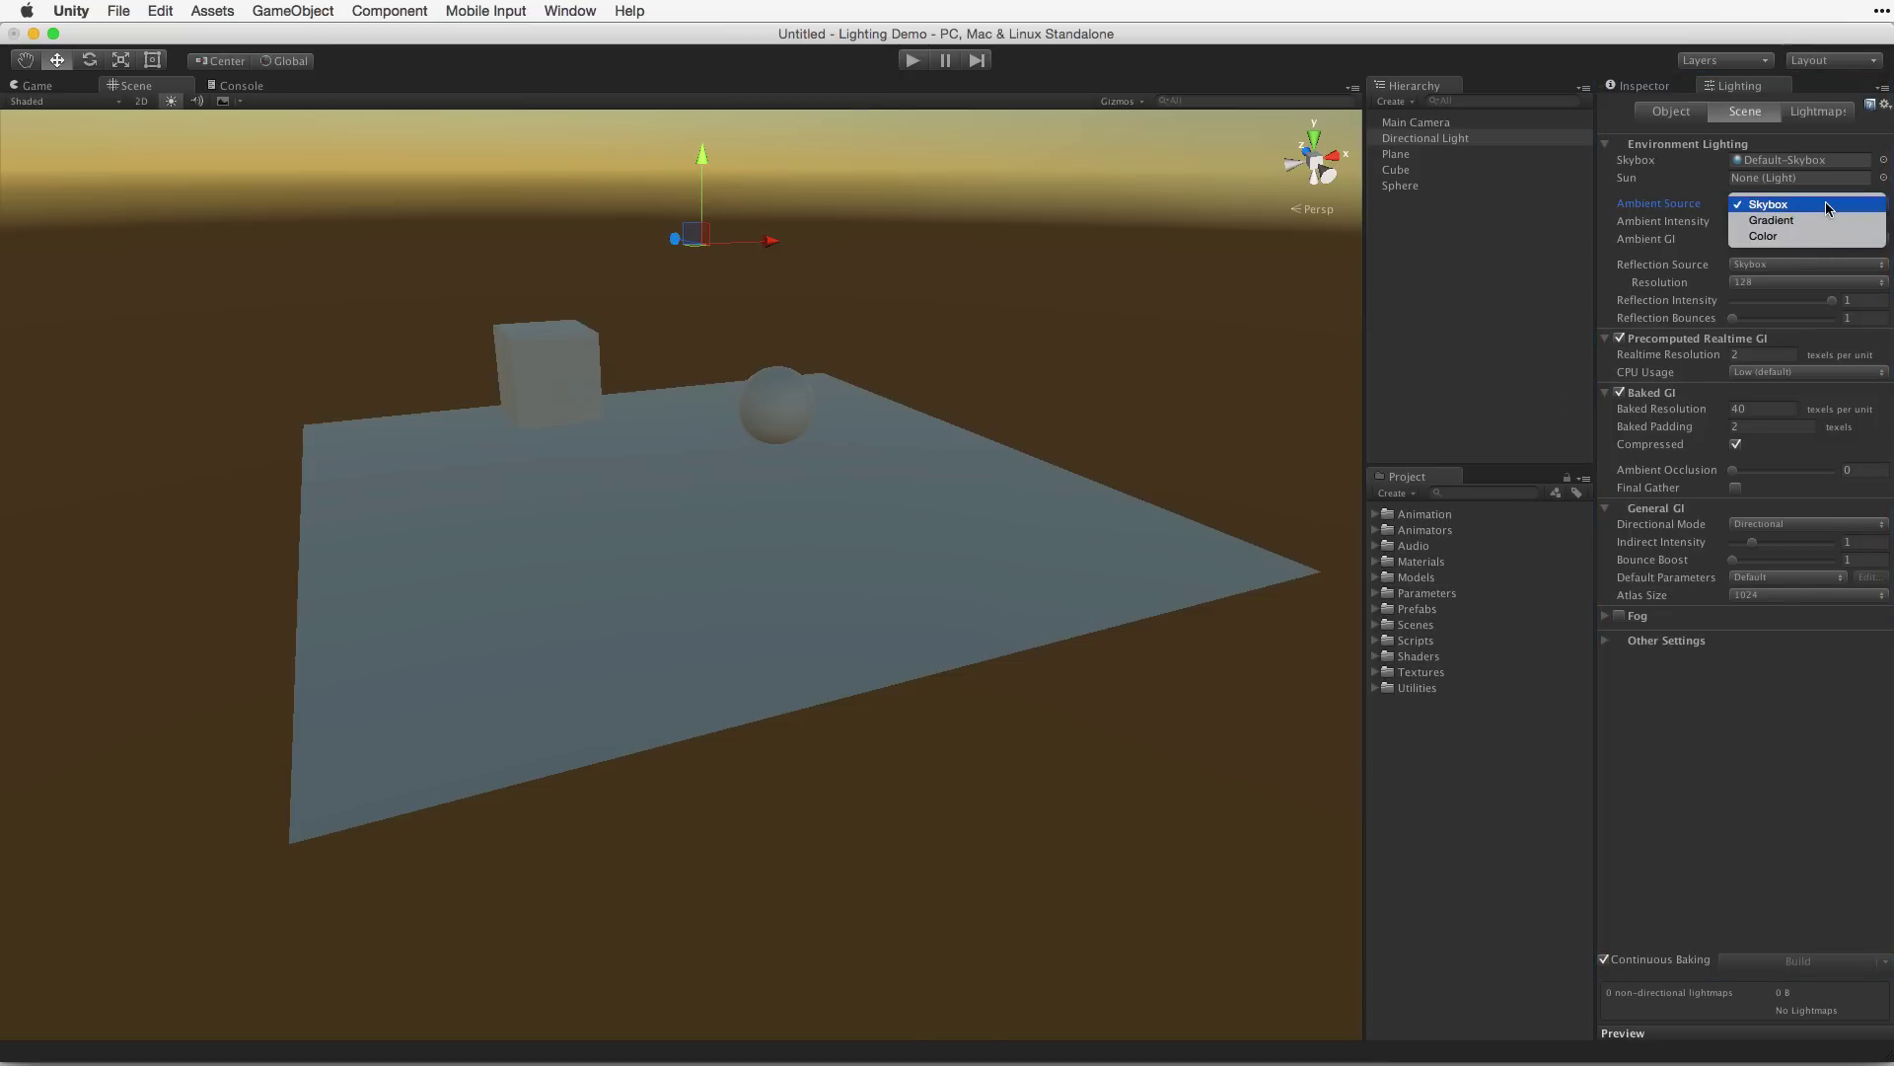
left_click(1823, 220)
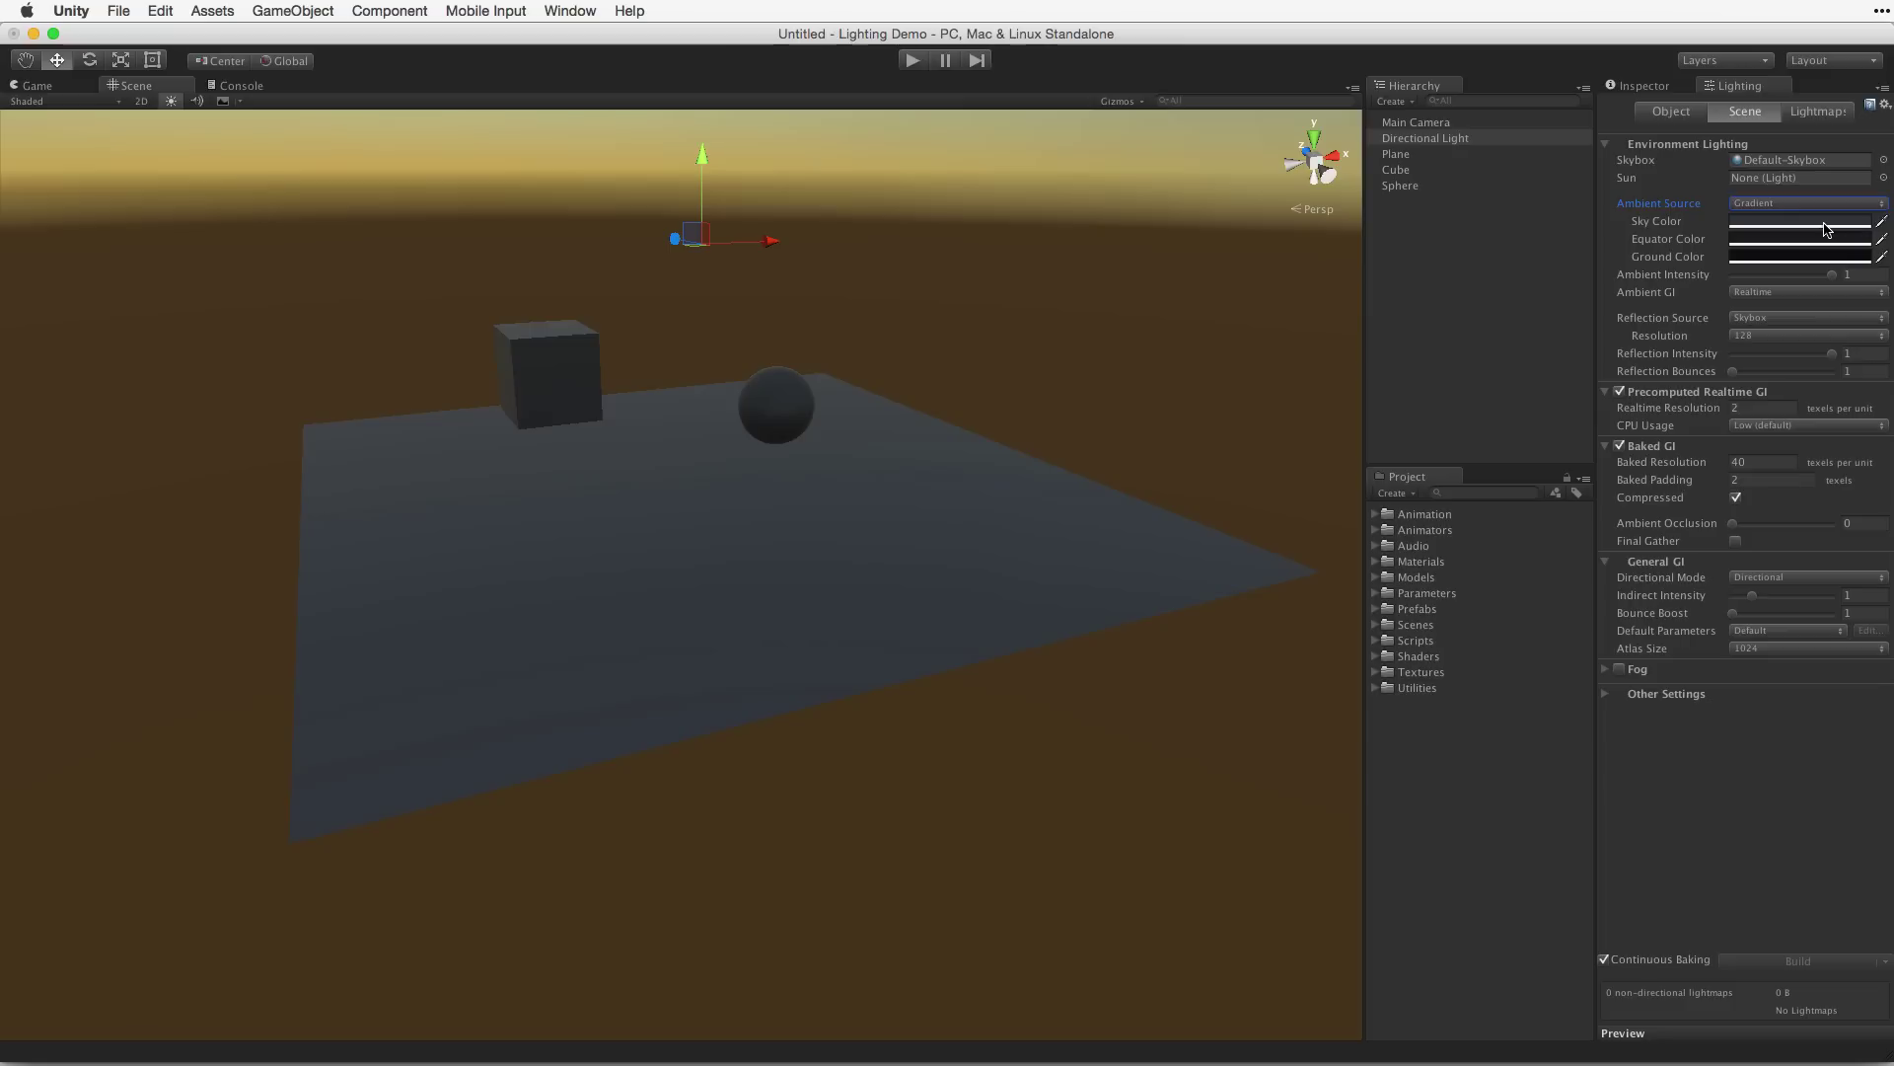
Set the gradient's sky to blue, equator to blue-grey, and ground to orange-brown
left_click(1825, 226)
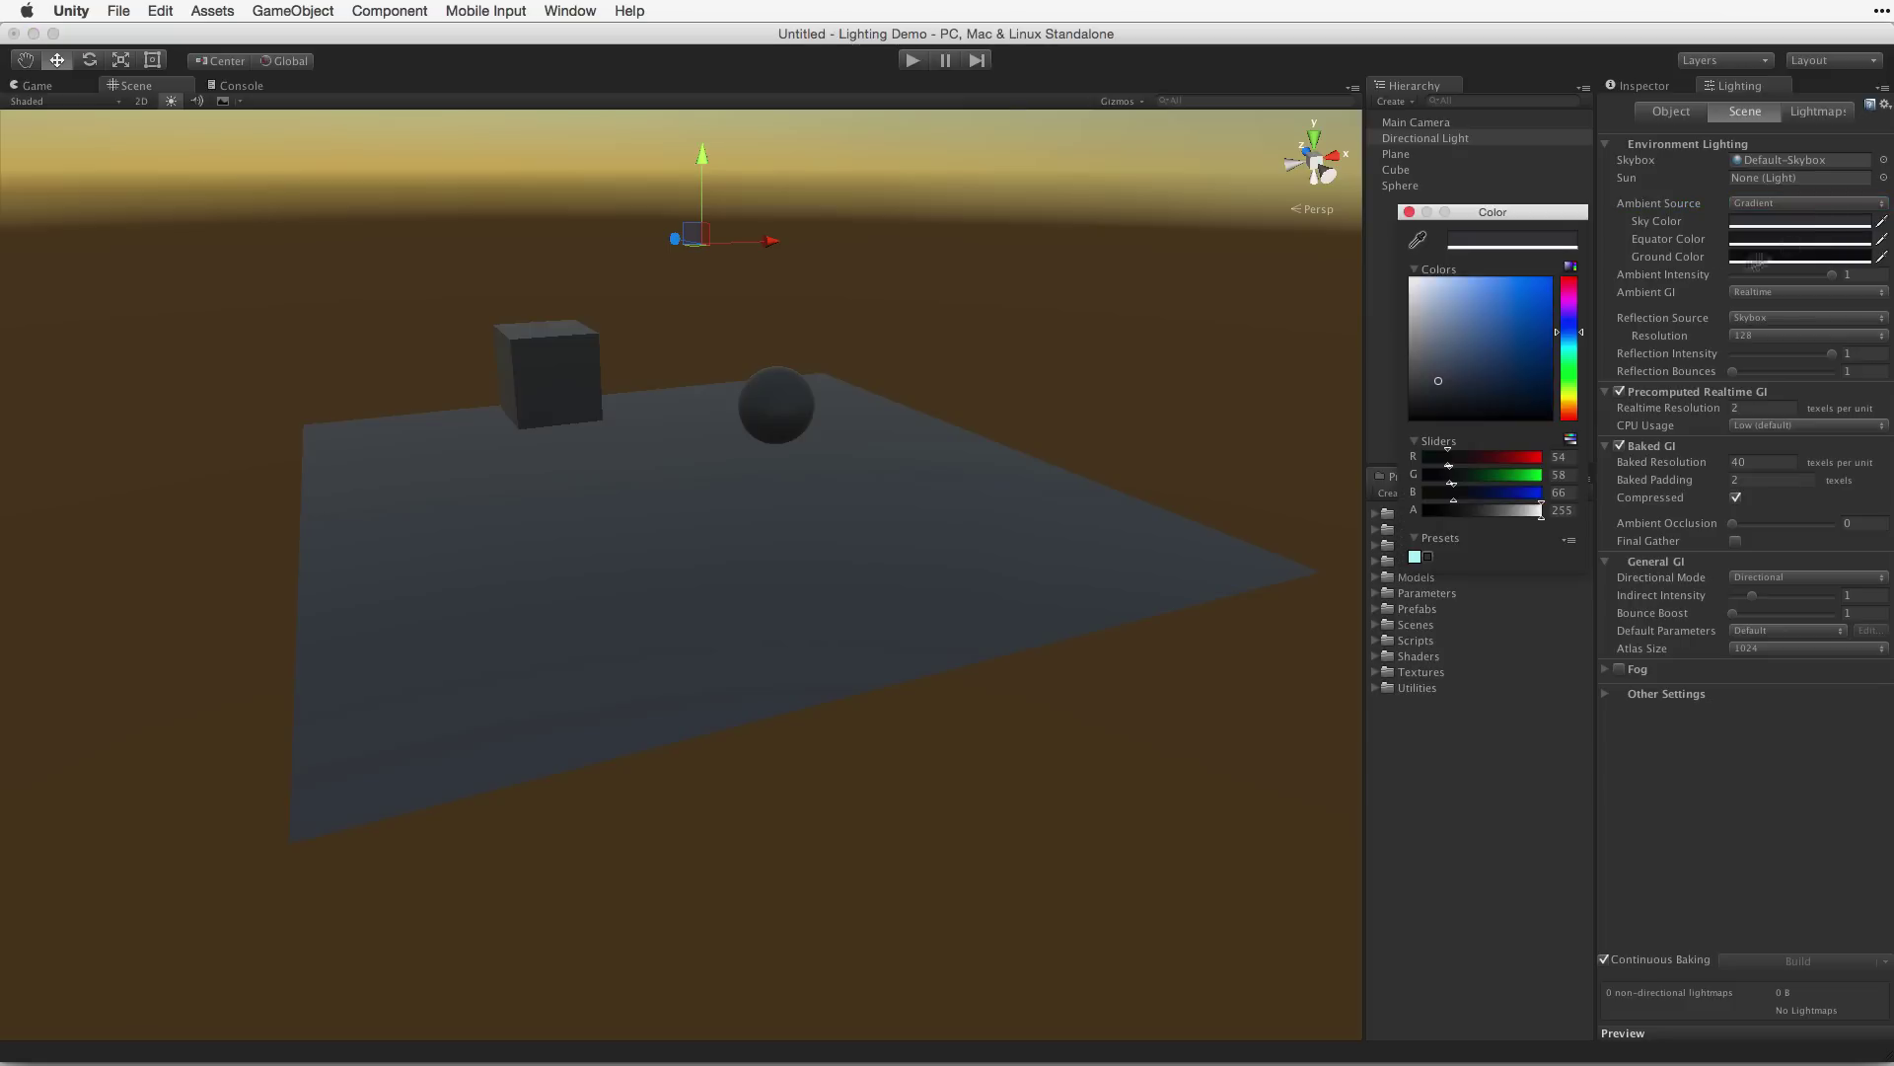
left_click_drag(1460, 371, 1516, 310)
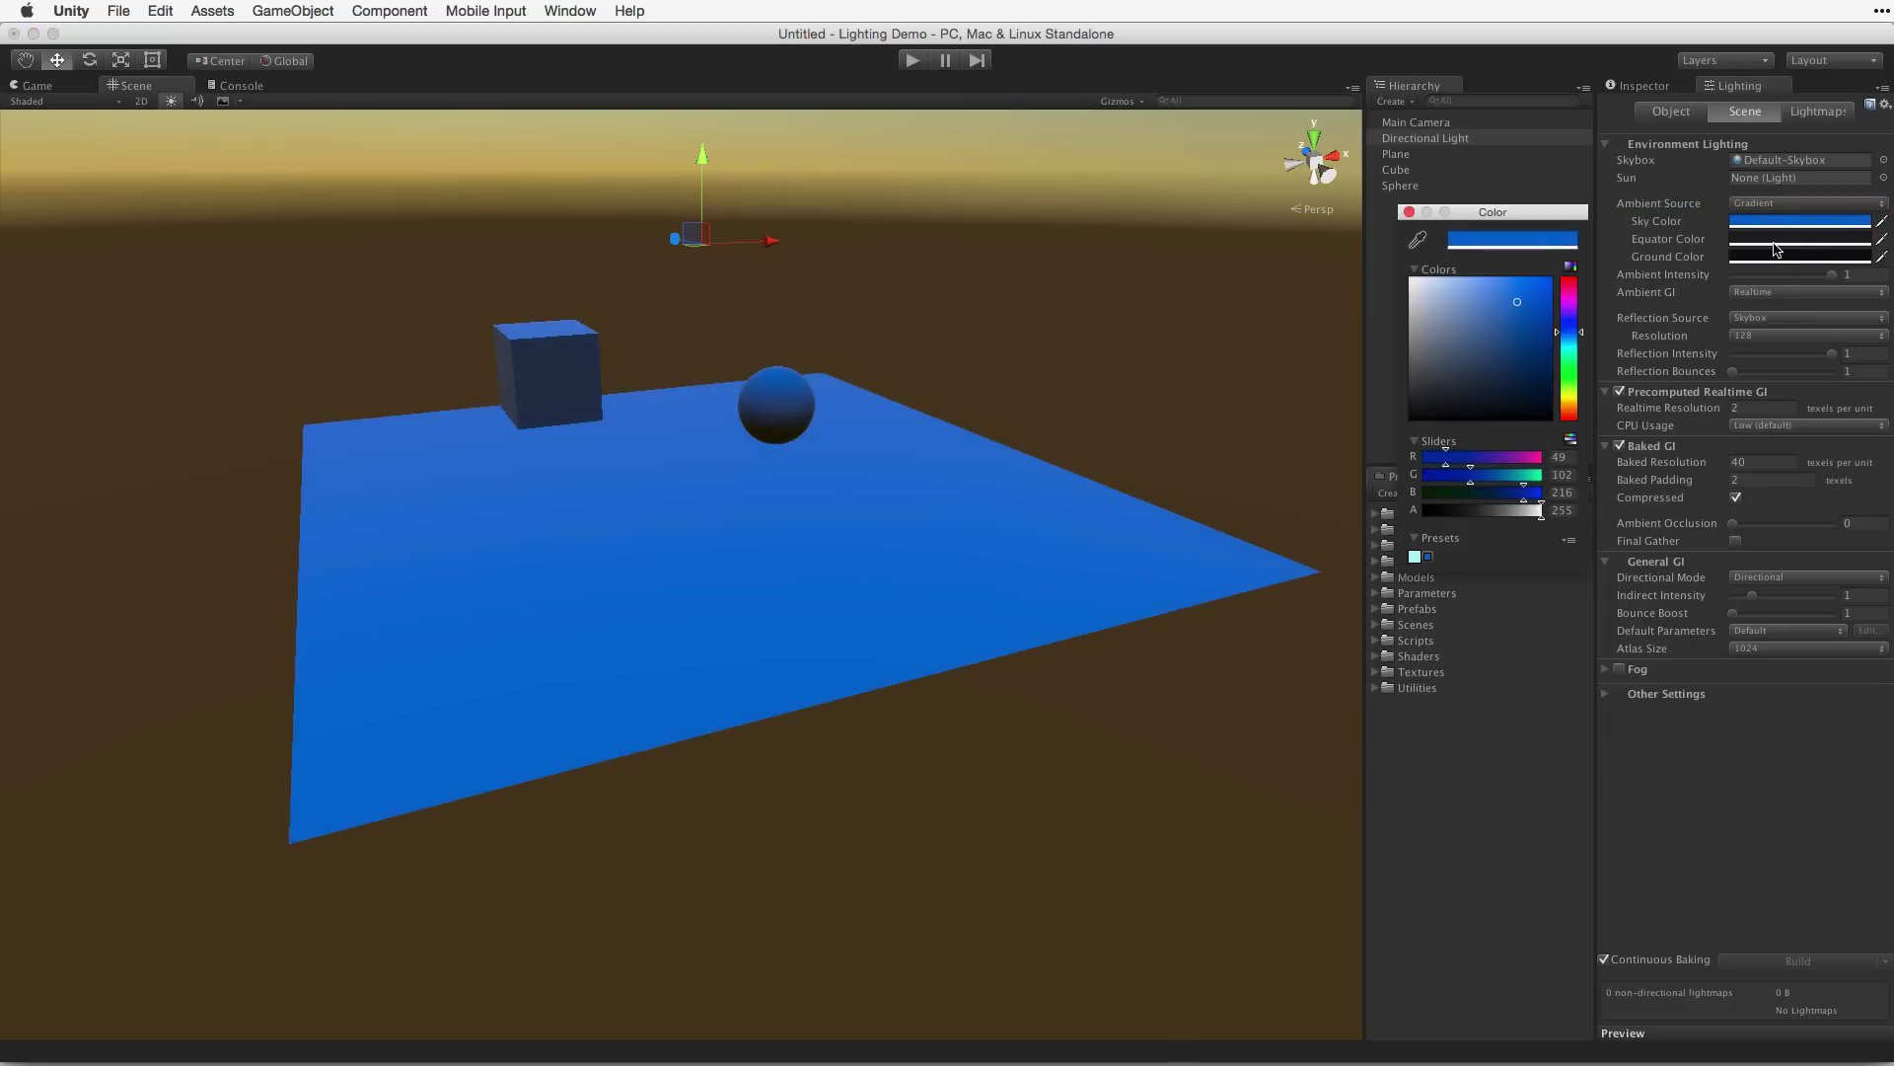
left_click(1775, 242)
left_click_drag(1457, 380, 1522, 319)
left_click(1787, 257)
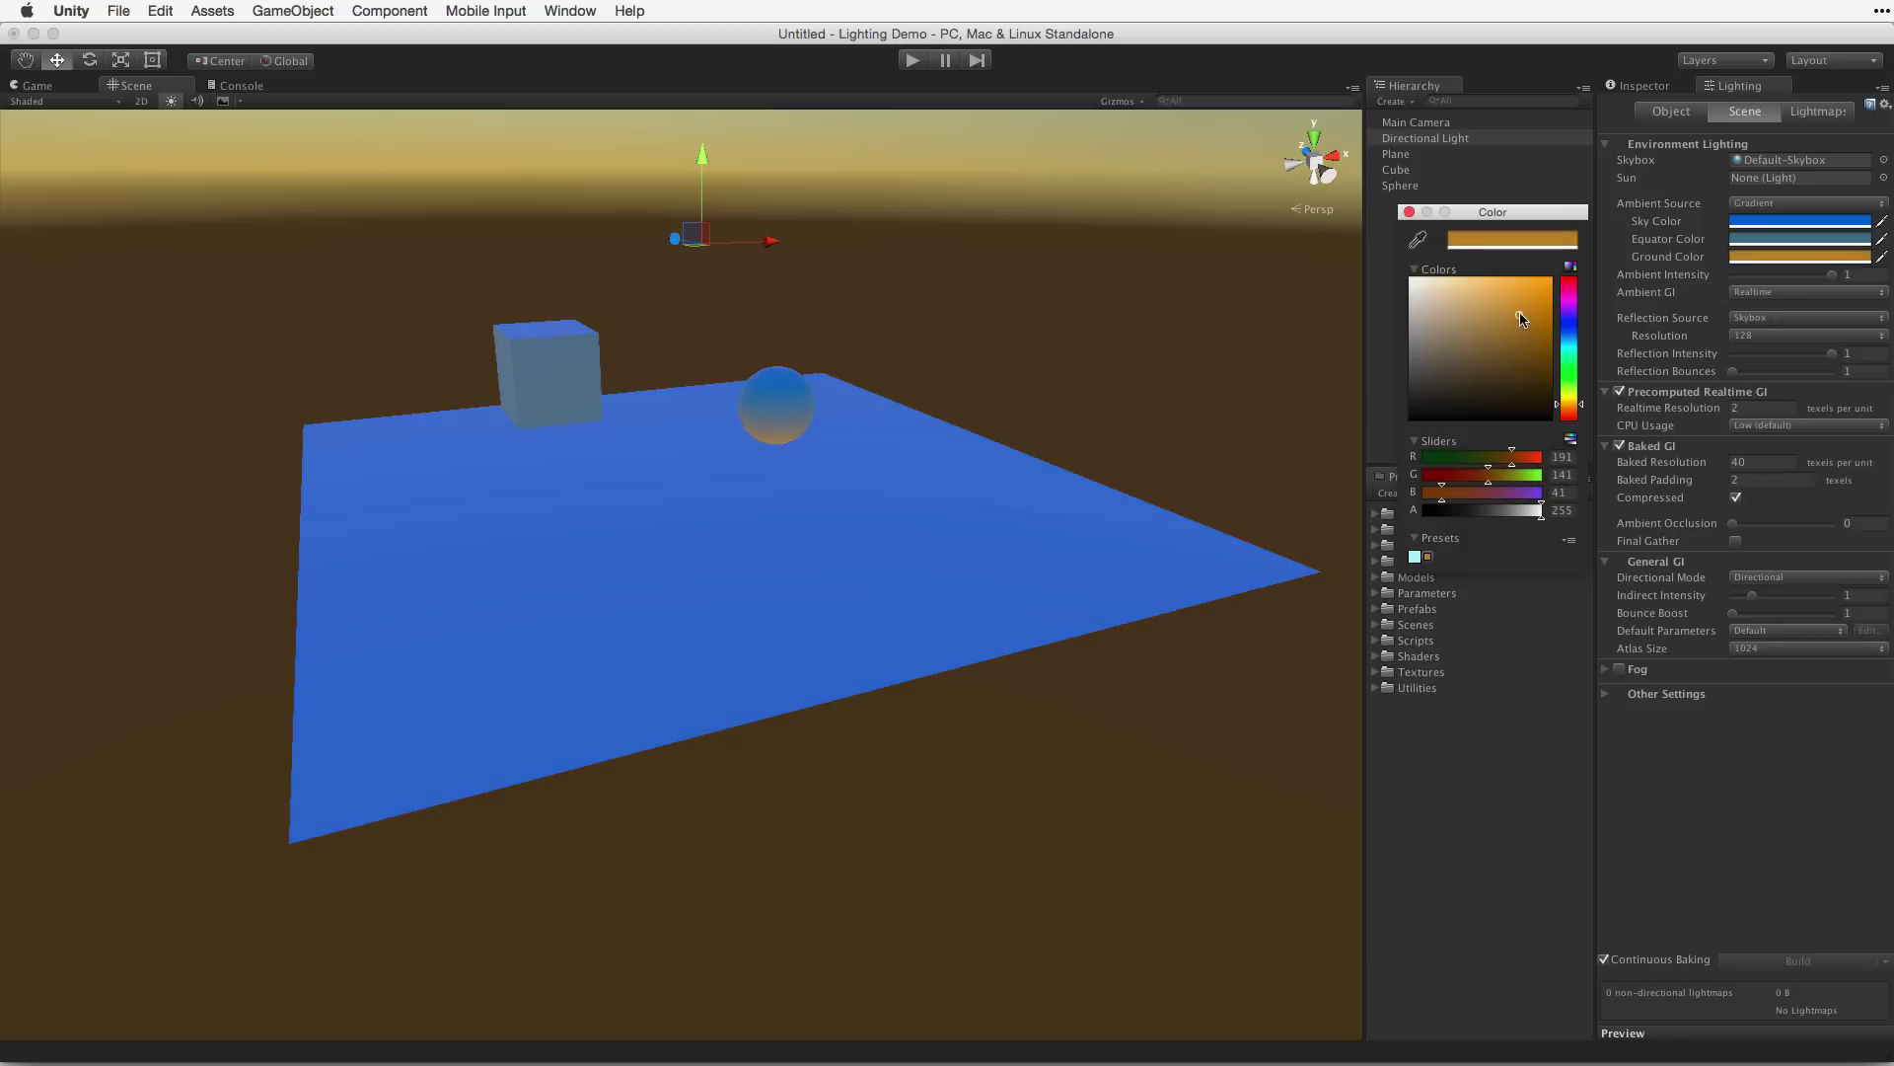
left_click(1821, 203)
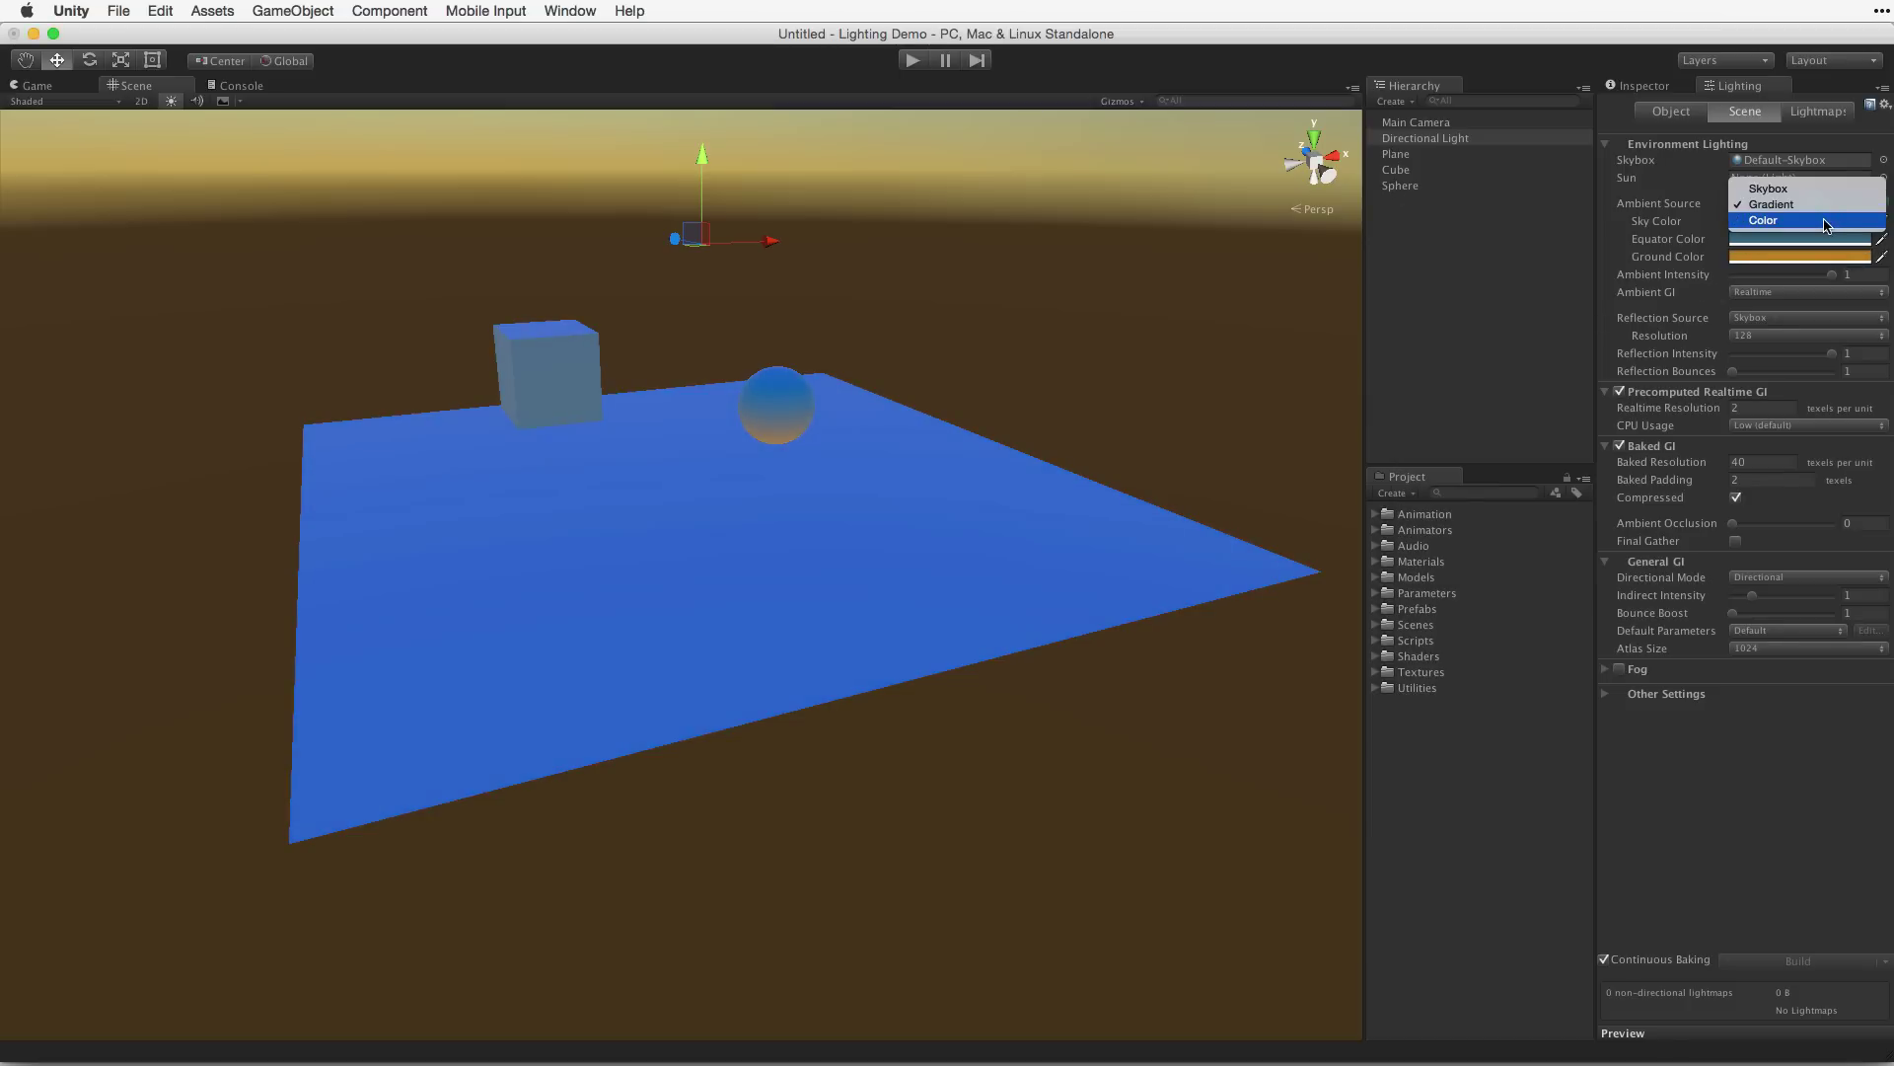
Switch ambient to a flat Color, try a few hues and lower intensity, then set it to black
left_click(1824, 221)
left_click(1800, 223)
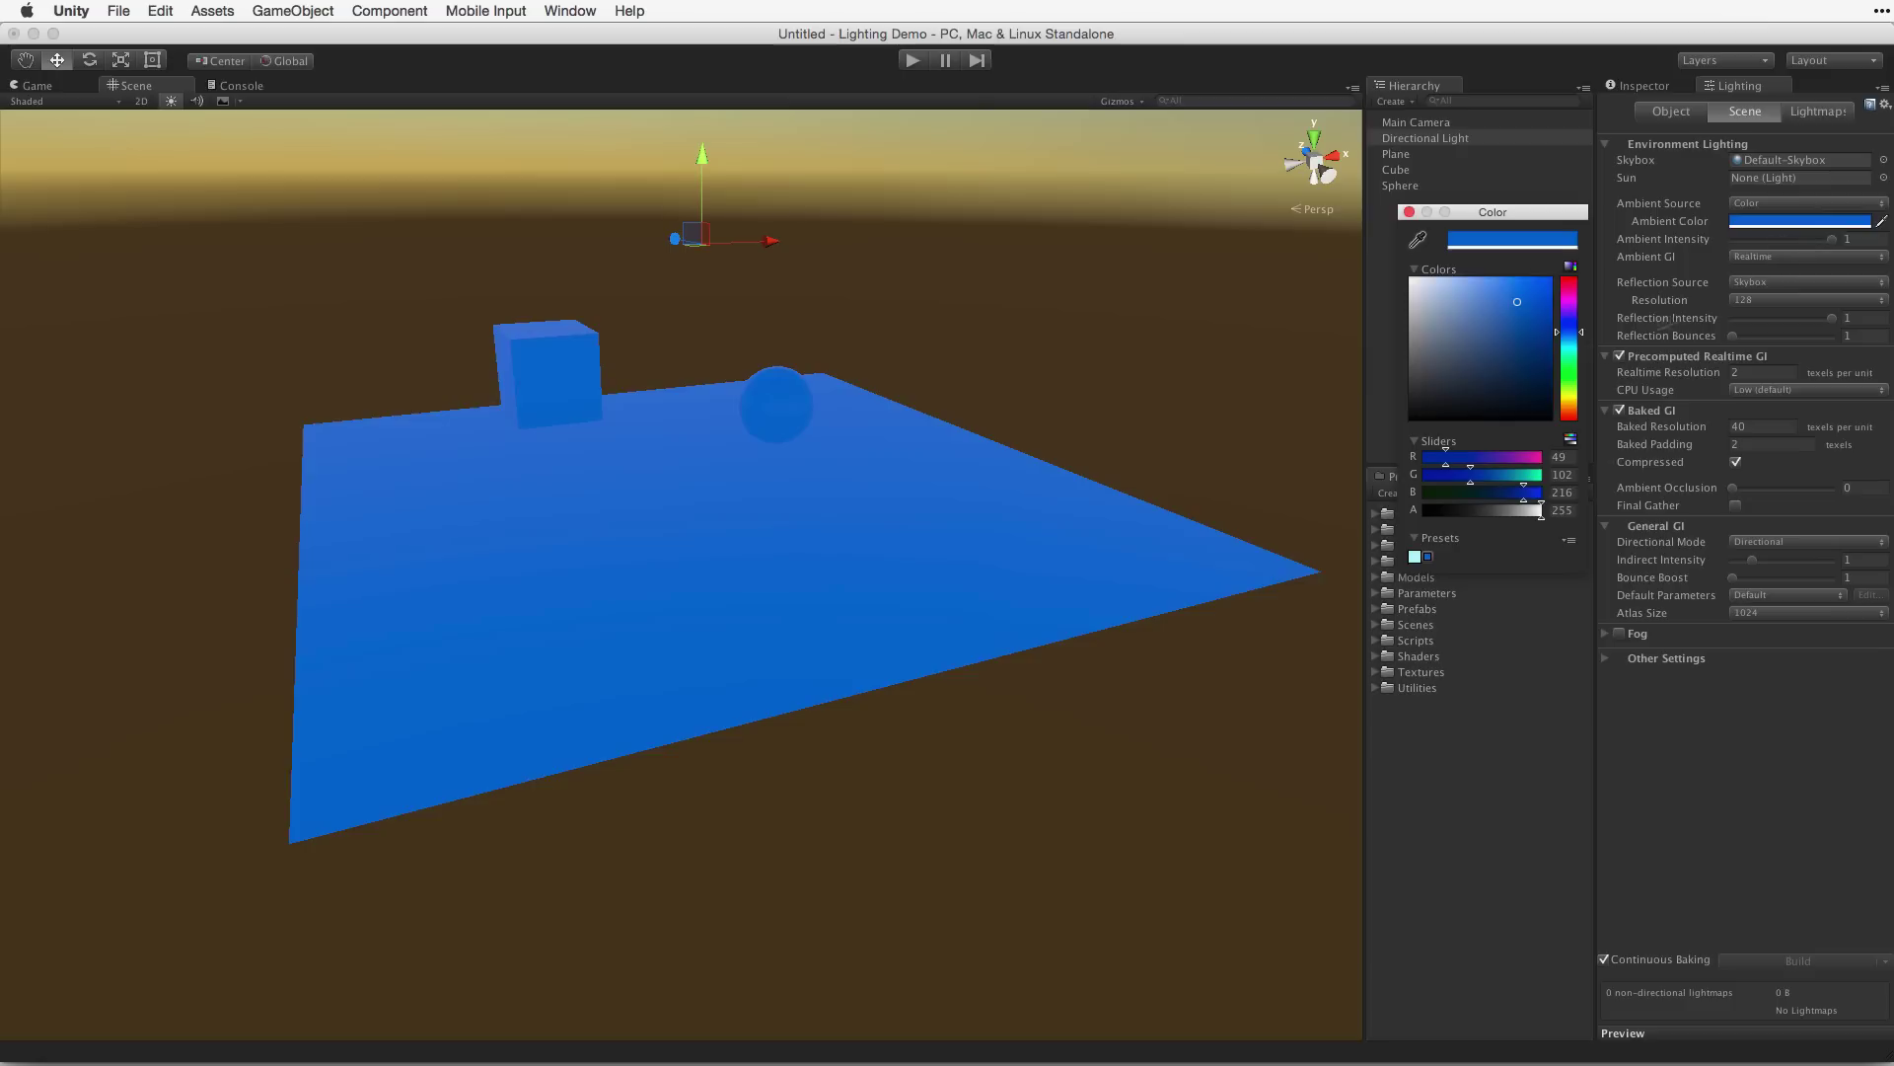
left_click_drag(1525, 316, 1450, 375)
left_click_drag(1576, 345, 1577, 277)
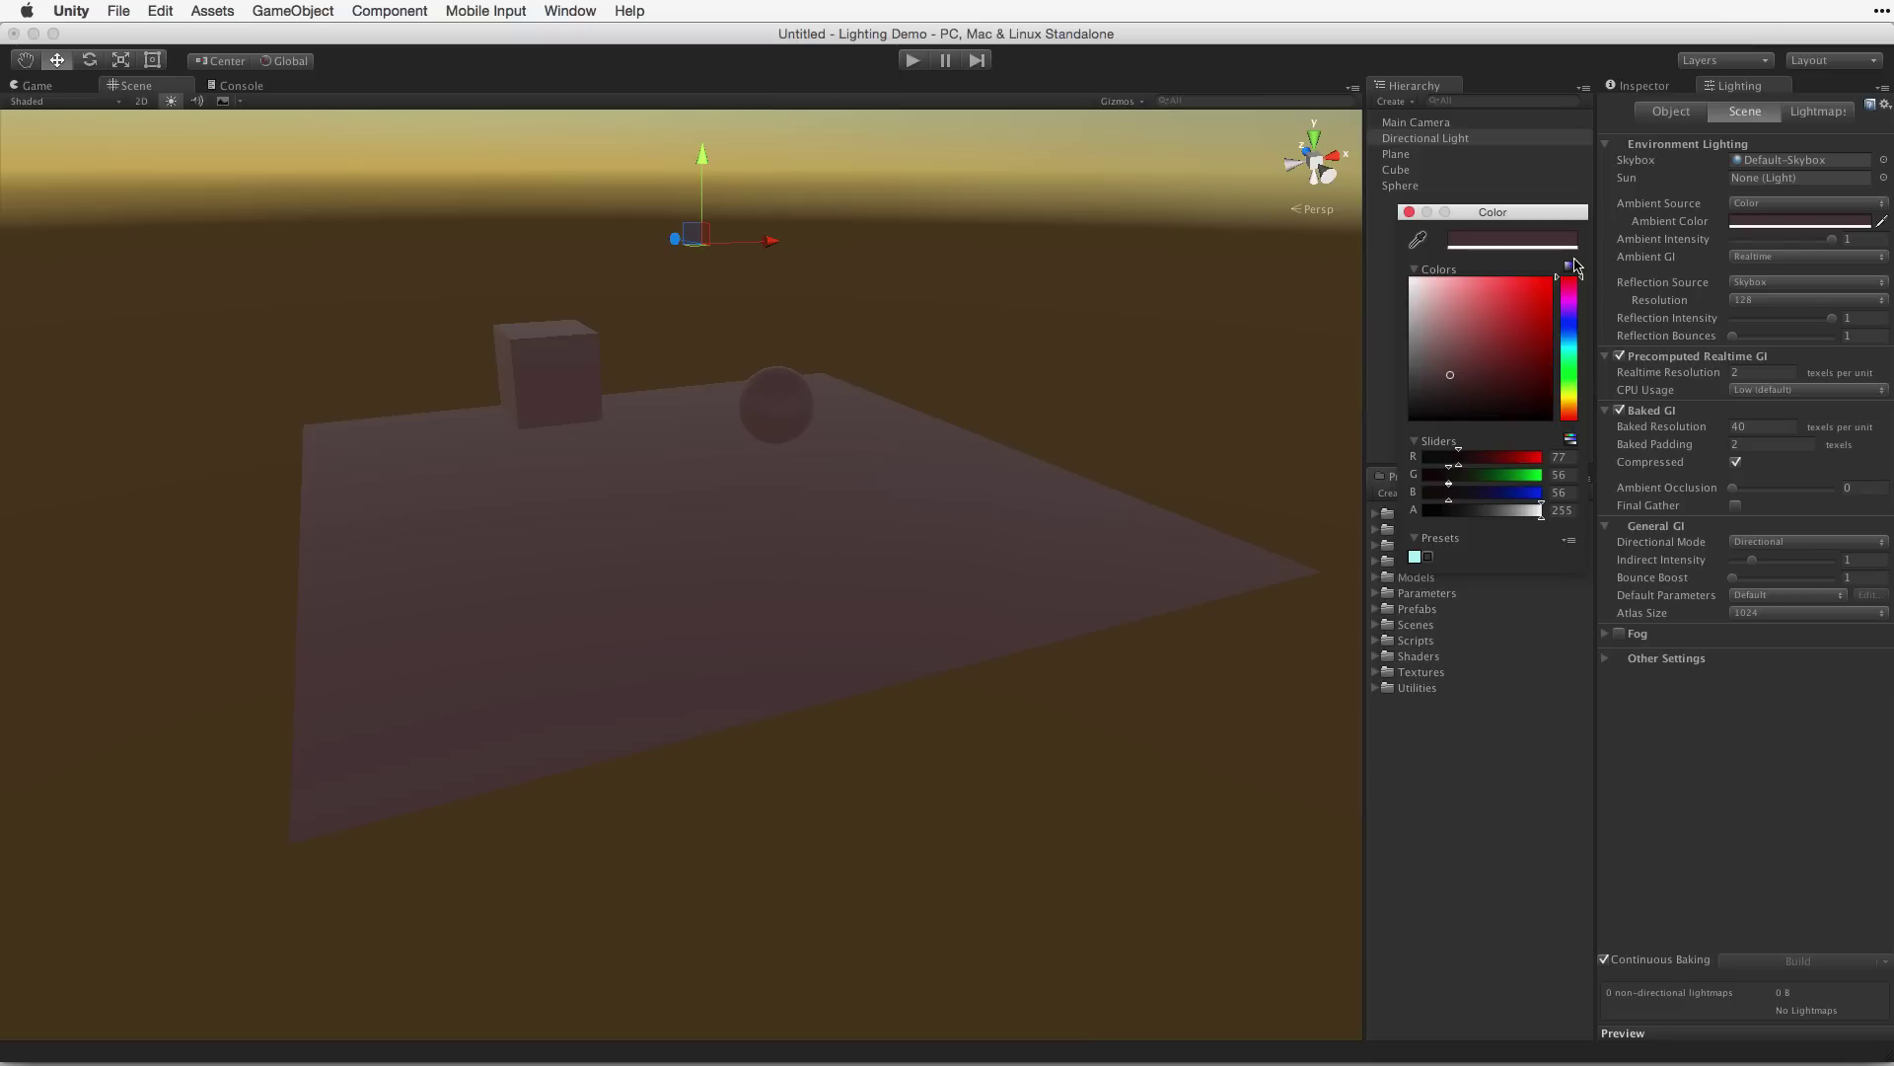
left_click_drag(1576, 265, 1576, 263)
mouse_move(1823, 241)
left_mouse_down()
mouse_move(1710, 241)
mouse_move(1825, 244)
left_mouse_up()
left_click(1794, 223)
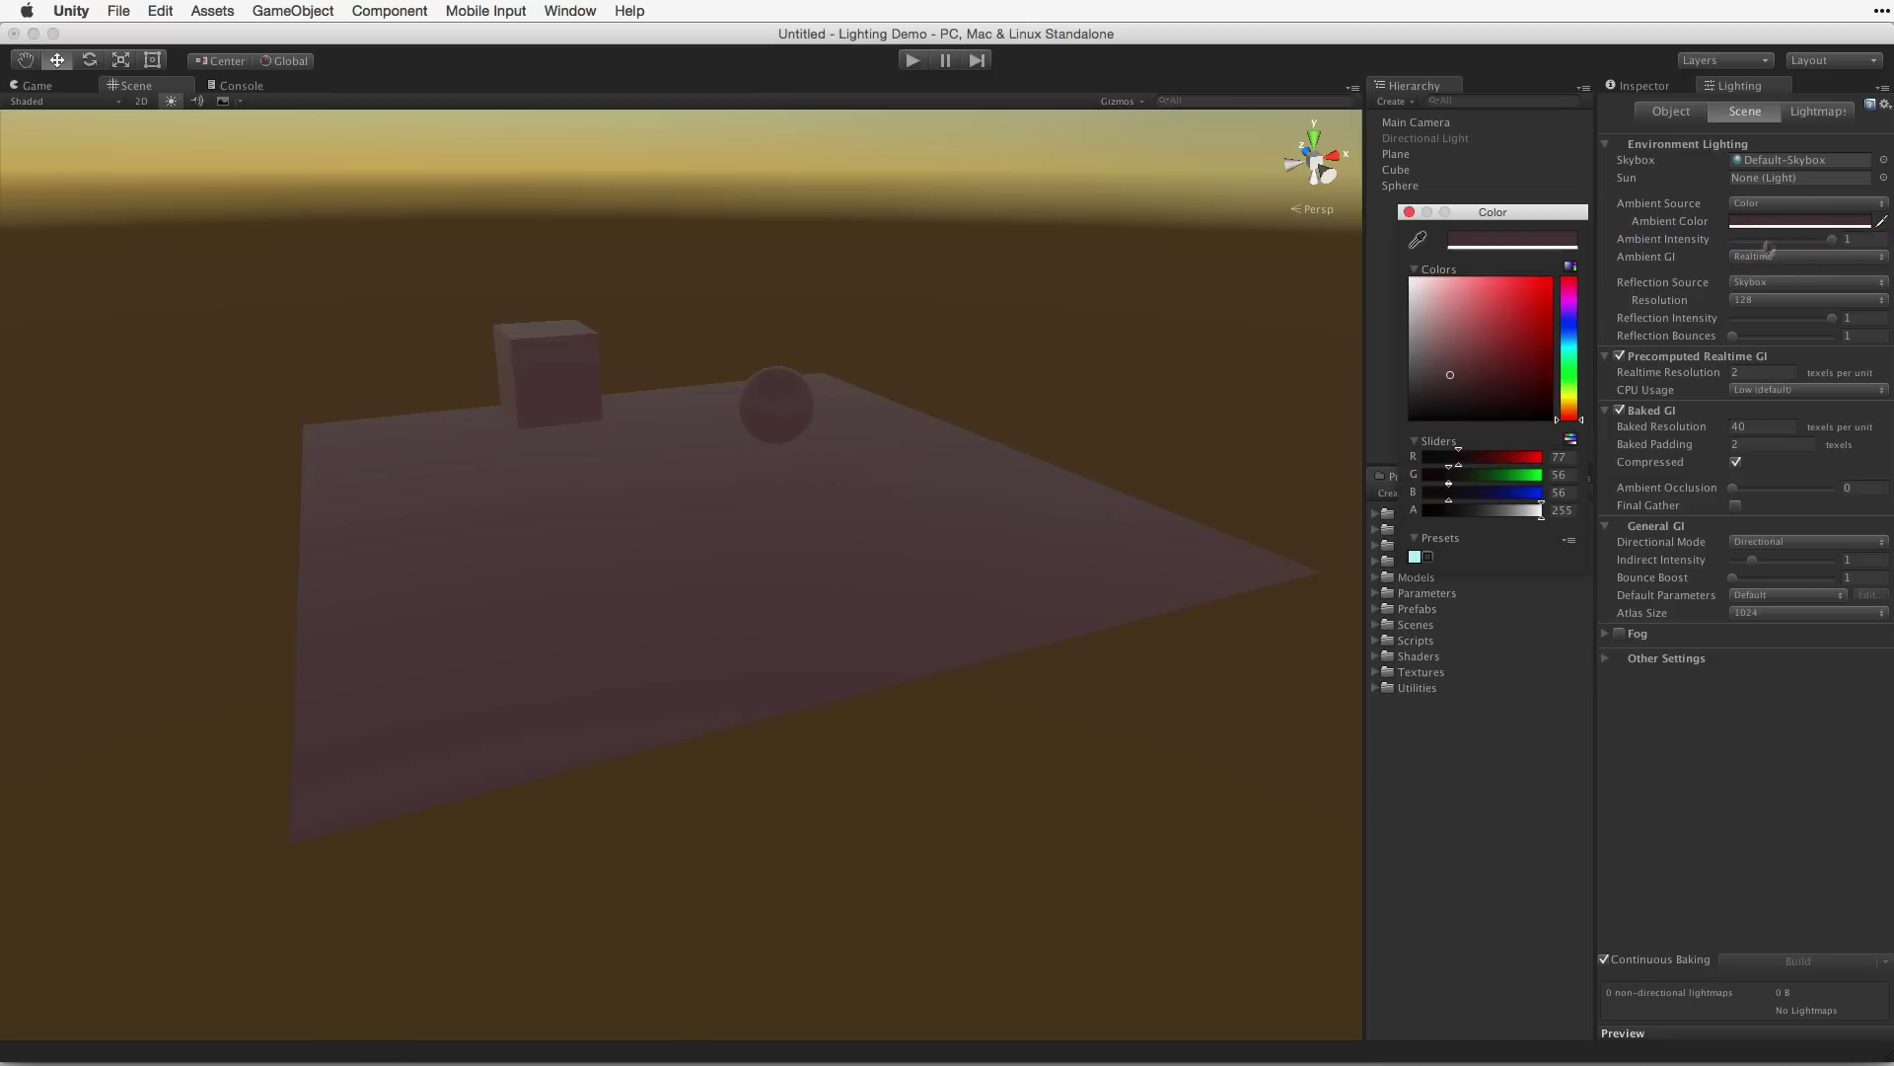
left_click_drag(1447, 384, 1392, 427)
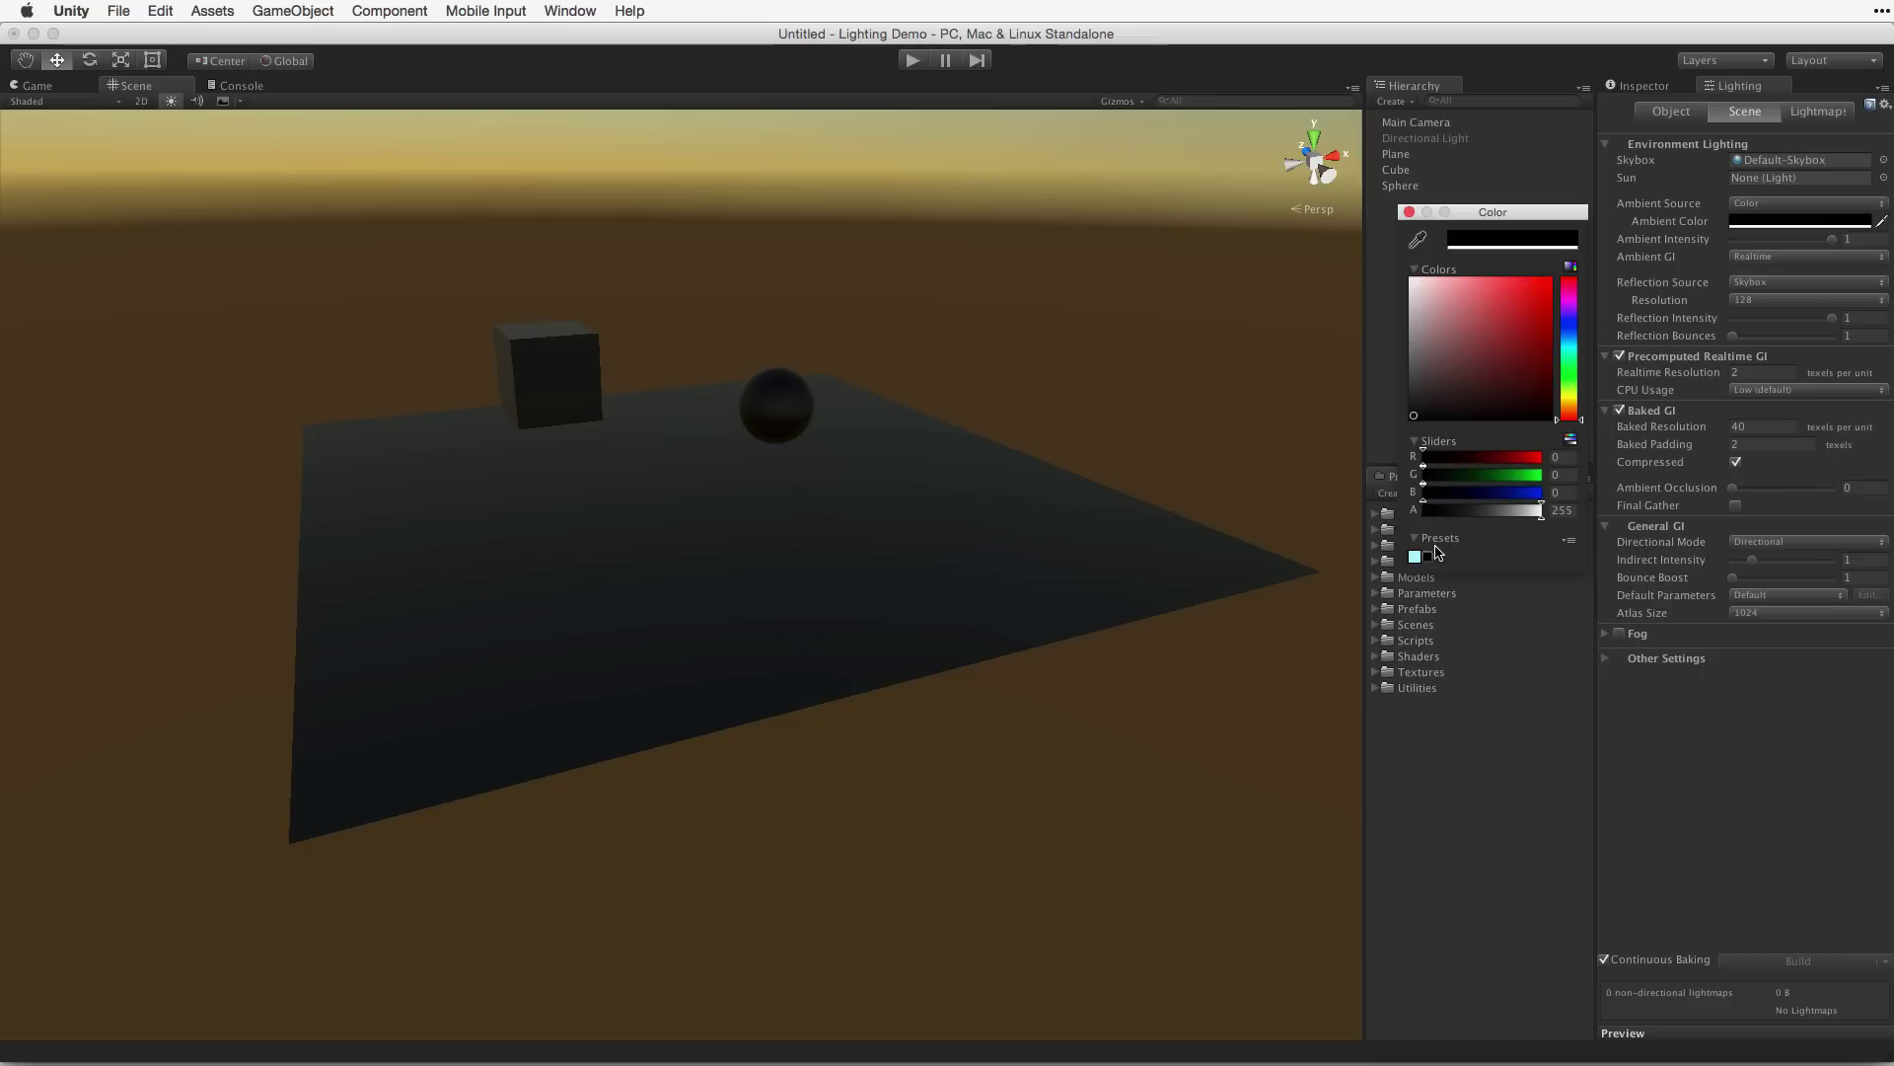
Set the Reflection Source to Skybox after briefly trying Custom
left_click(1822, 283)
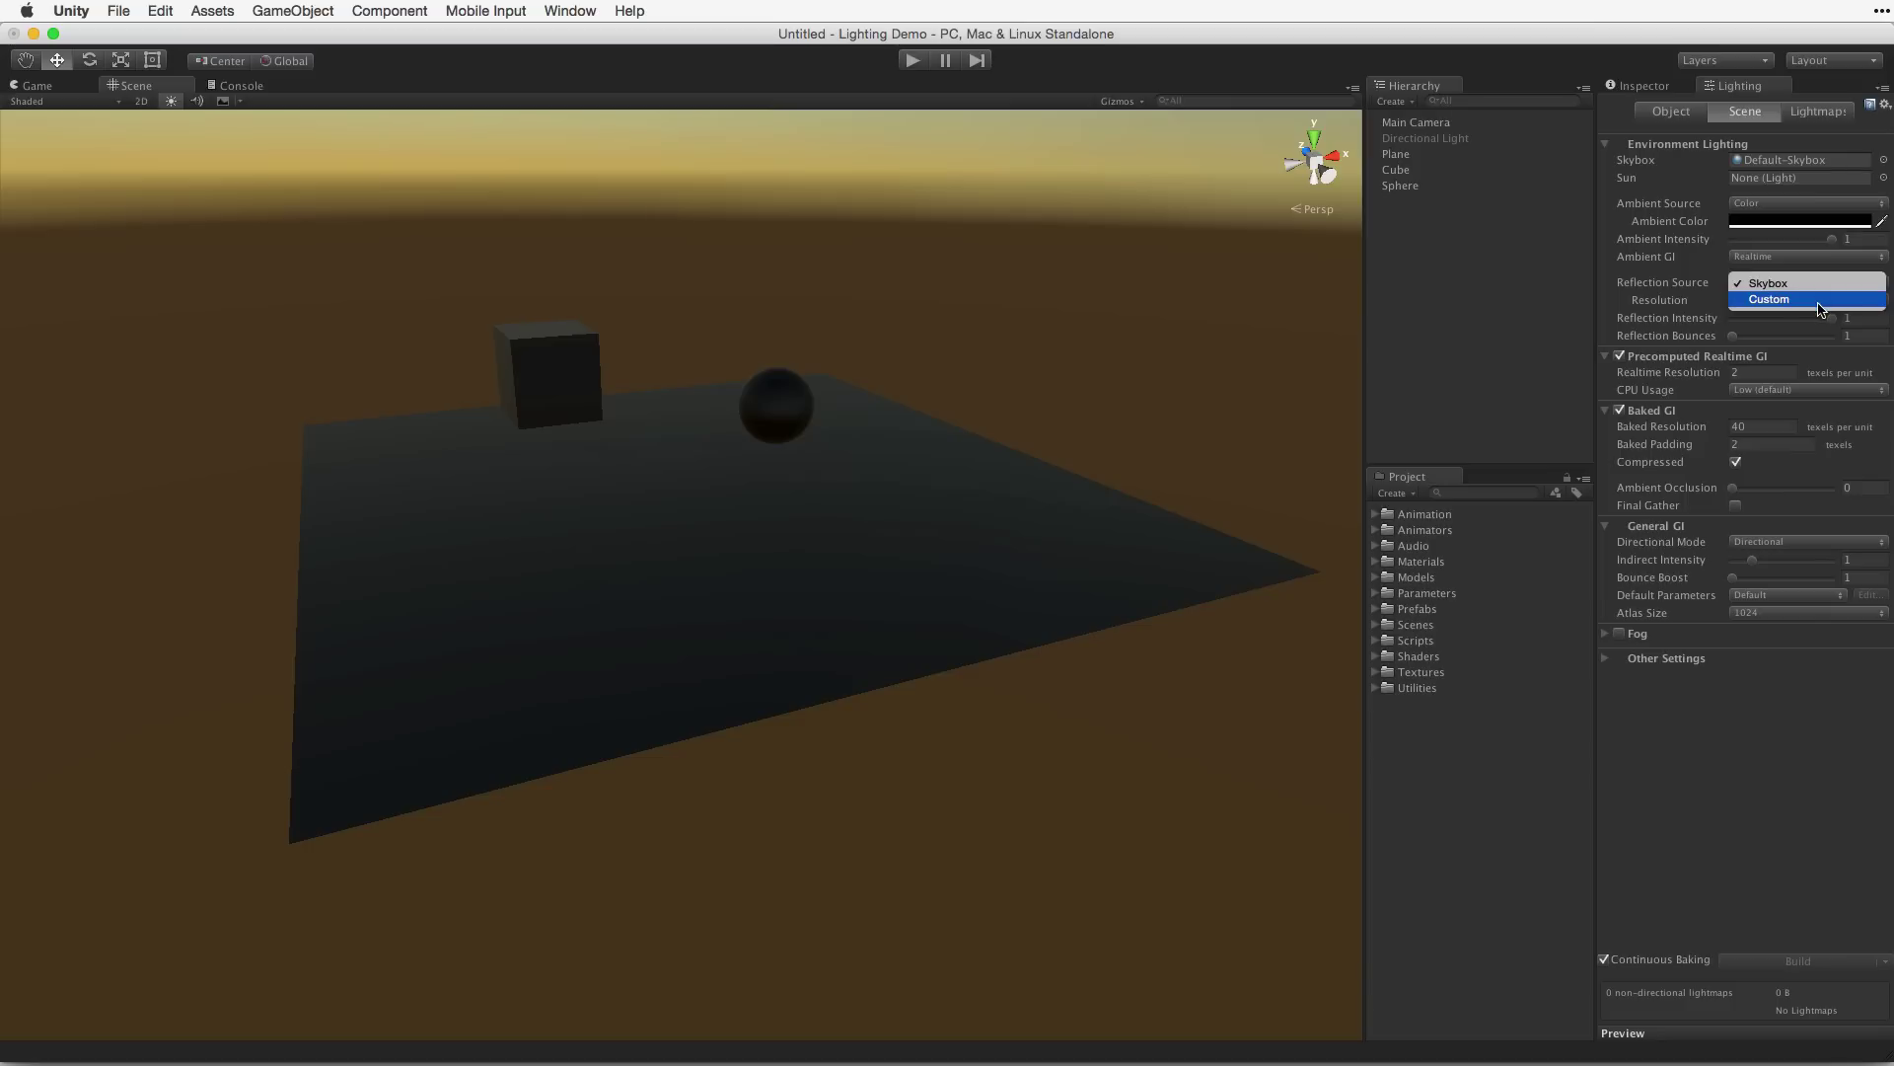
left_click(1821, 299)
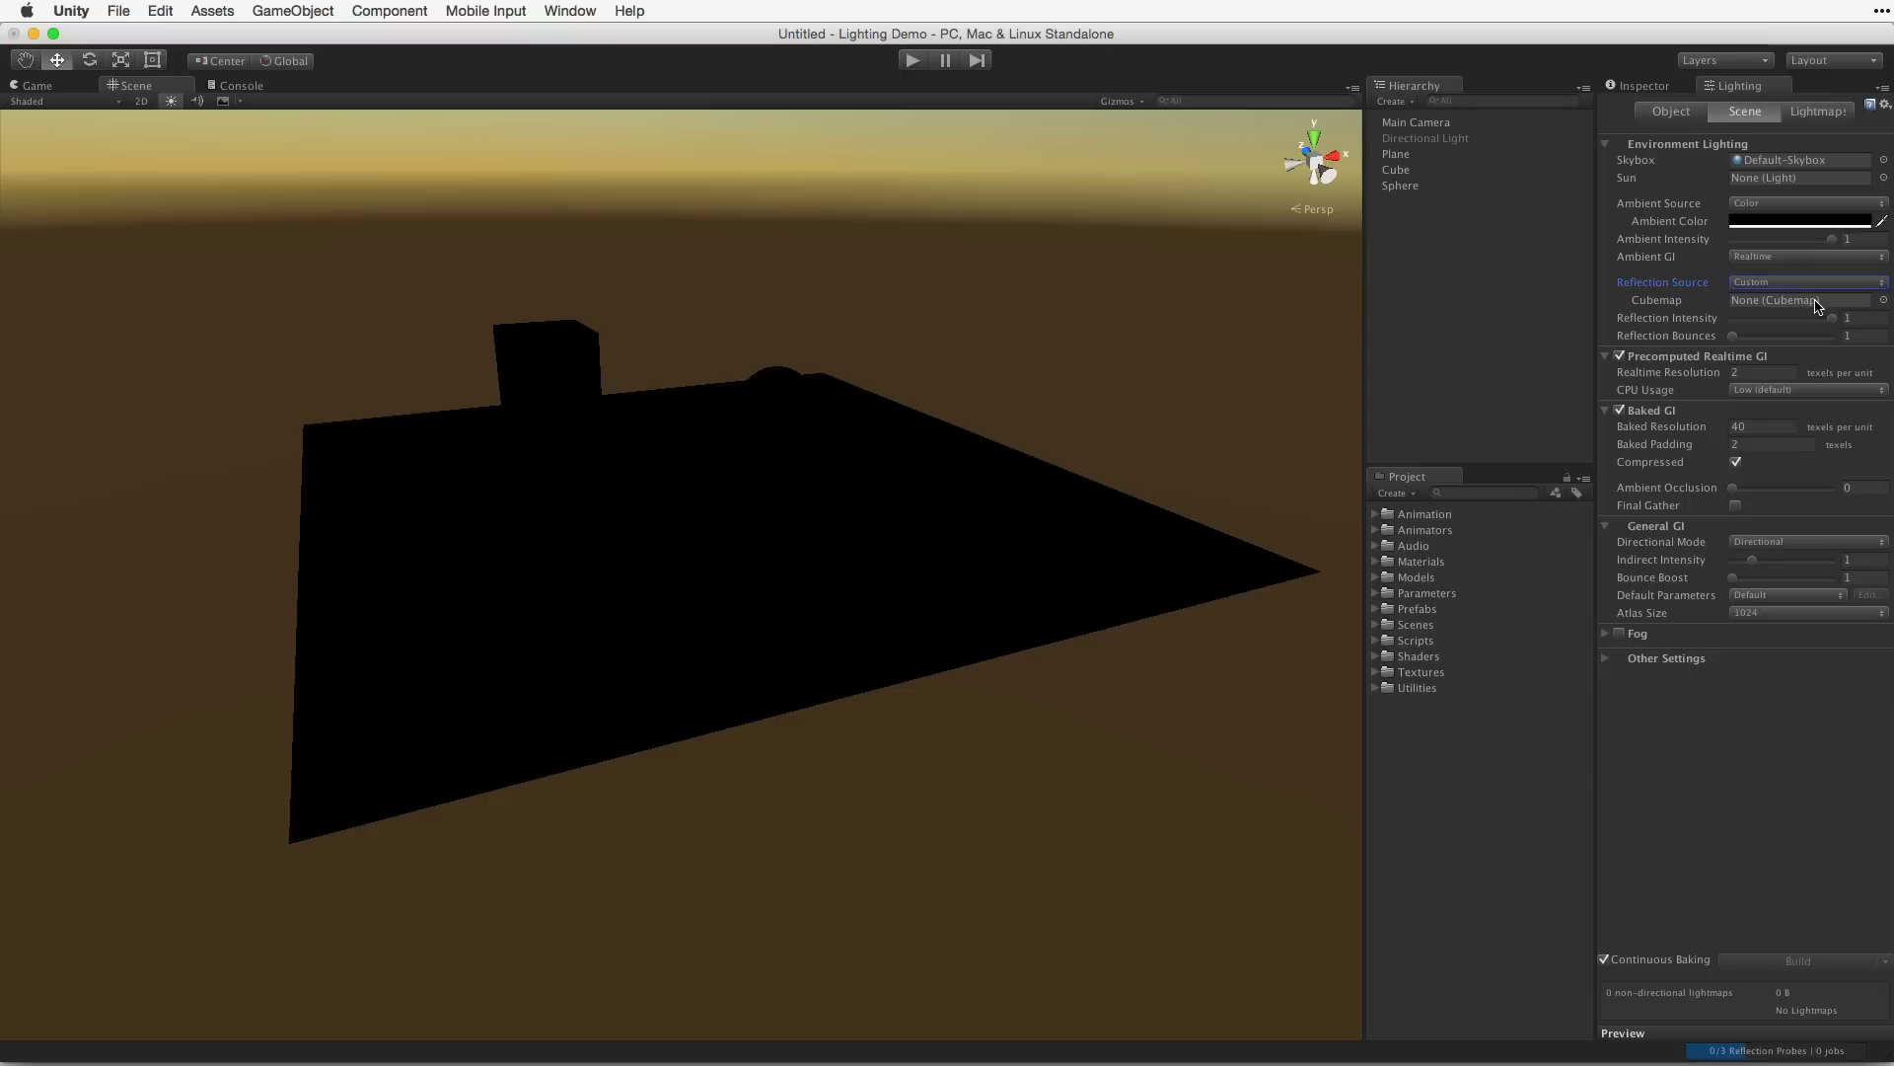
left_click(1813, 283)
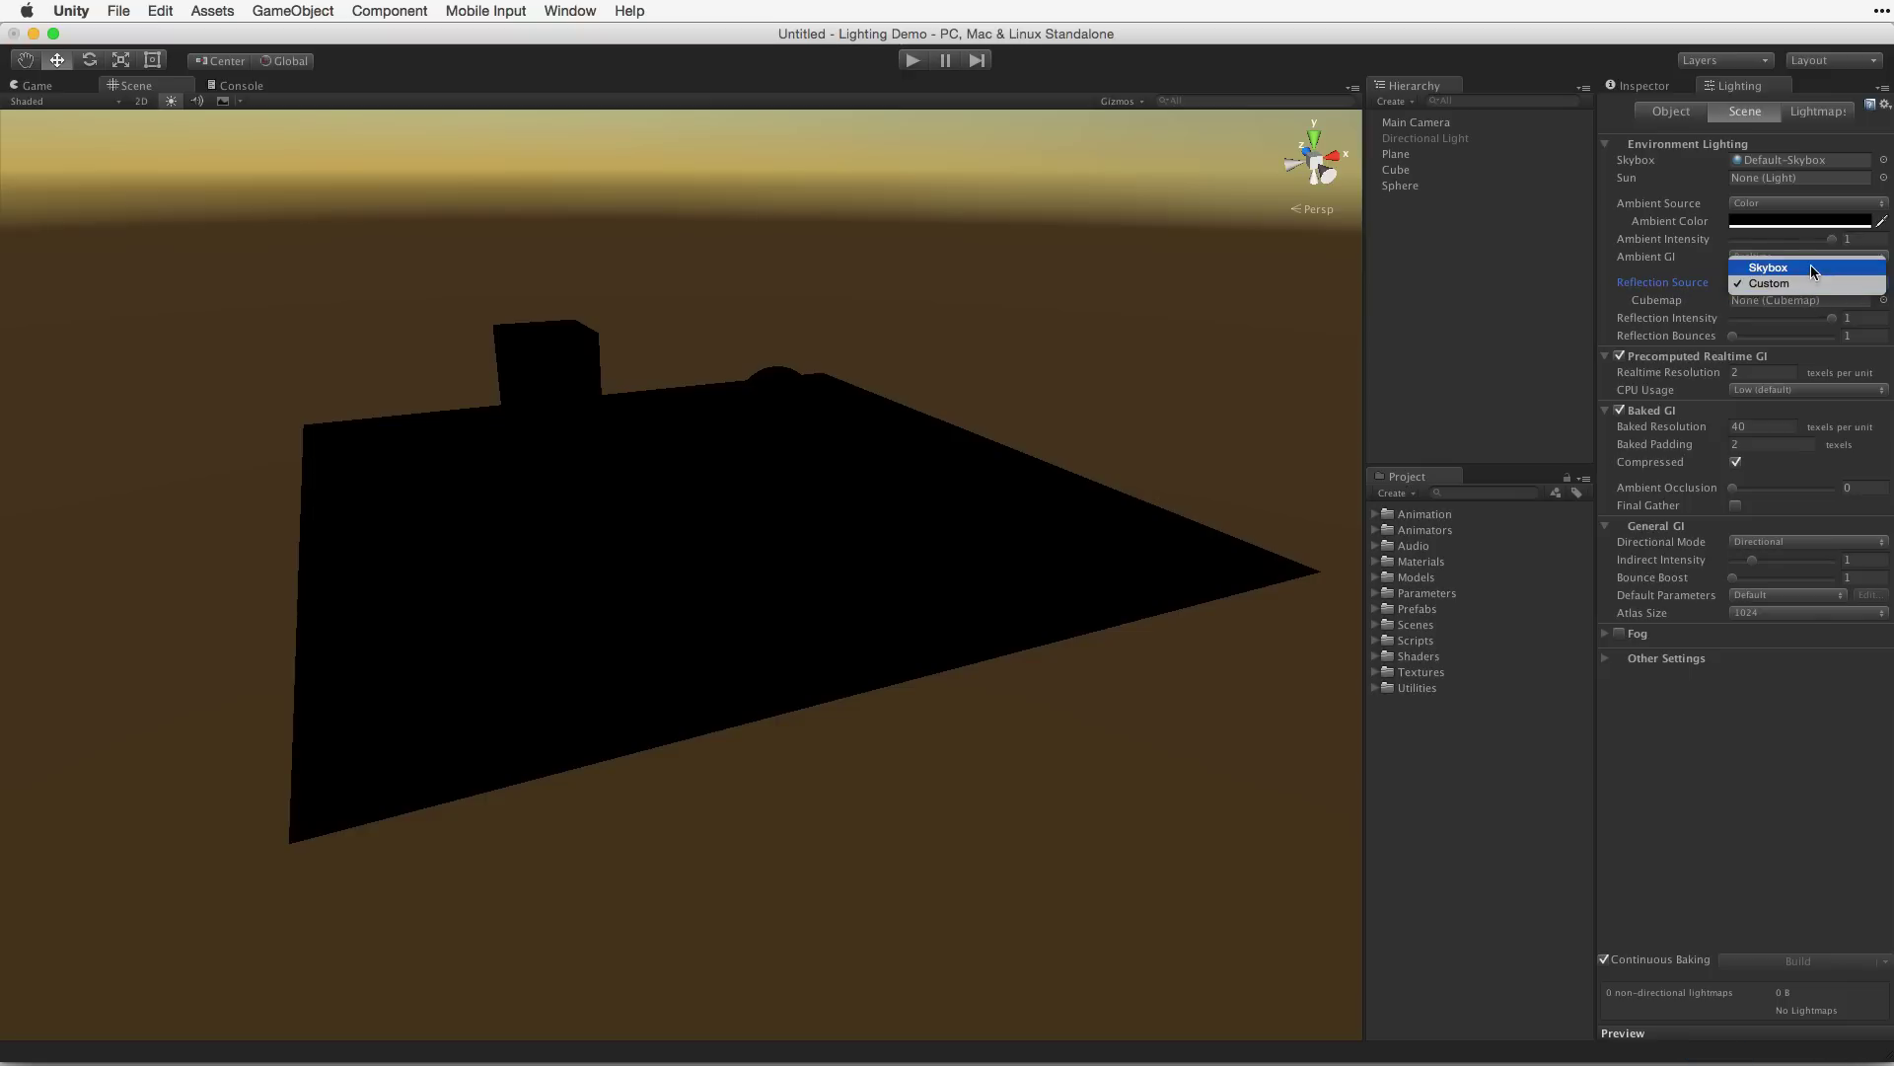
left_click(1810, 264)
Clear the scene's Skybox material to None, then undo to restore Default-Skybox
left_click(1840, 163)
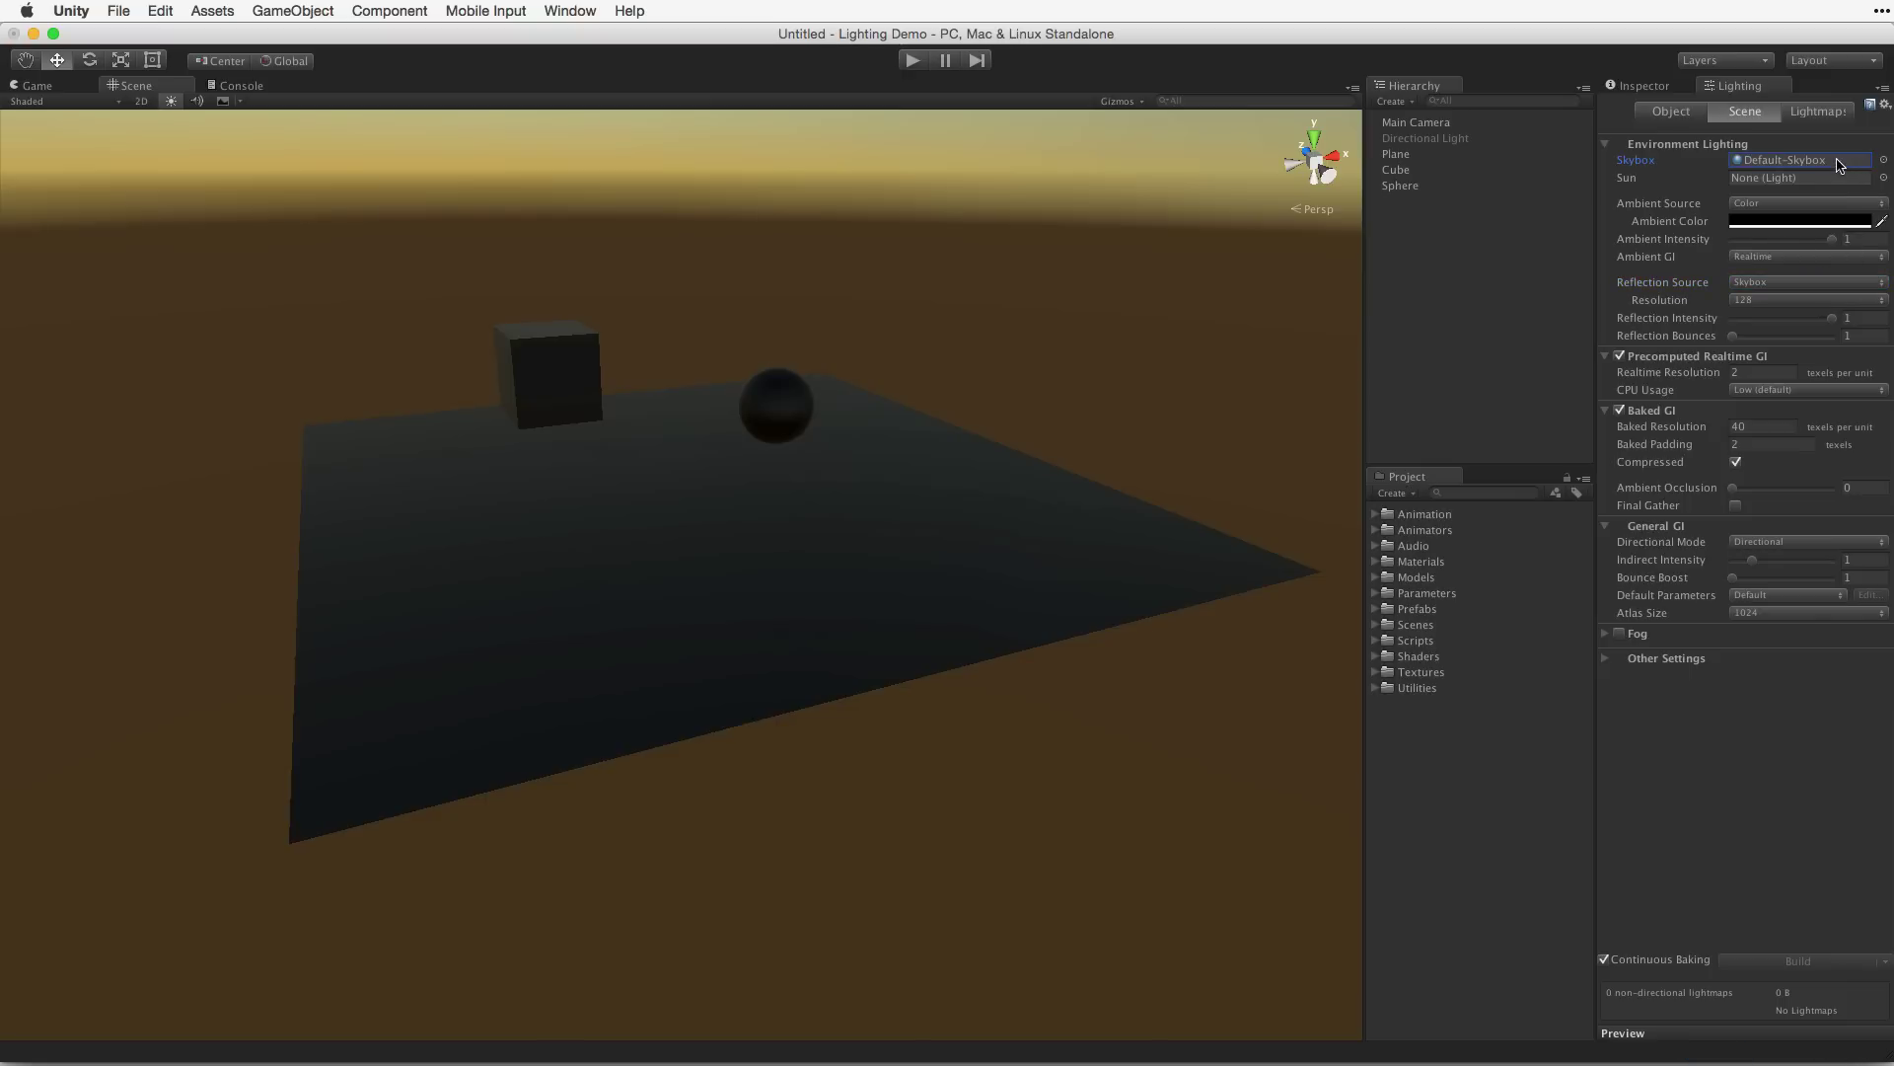
key("BackSpace")
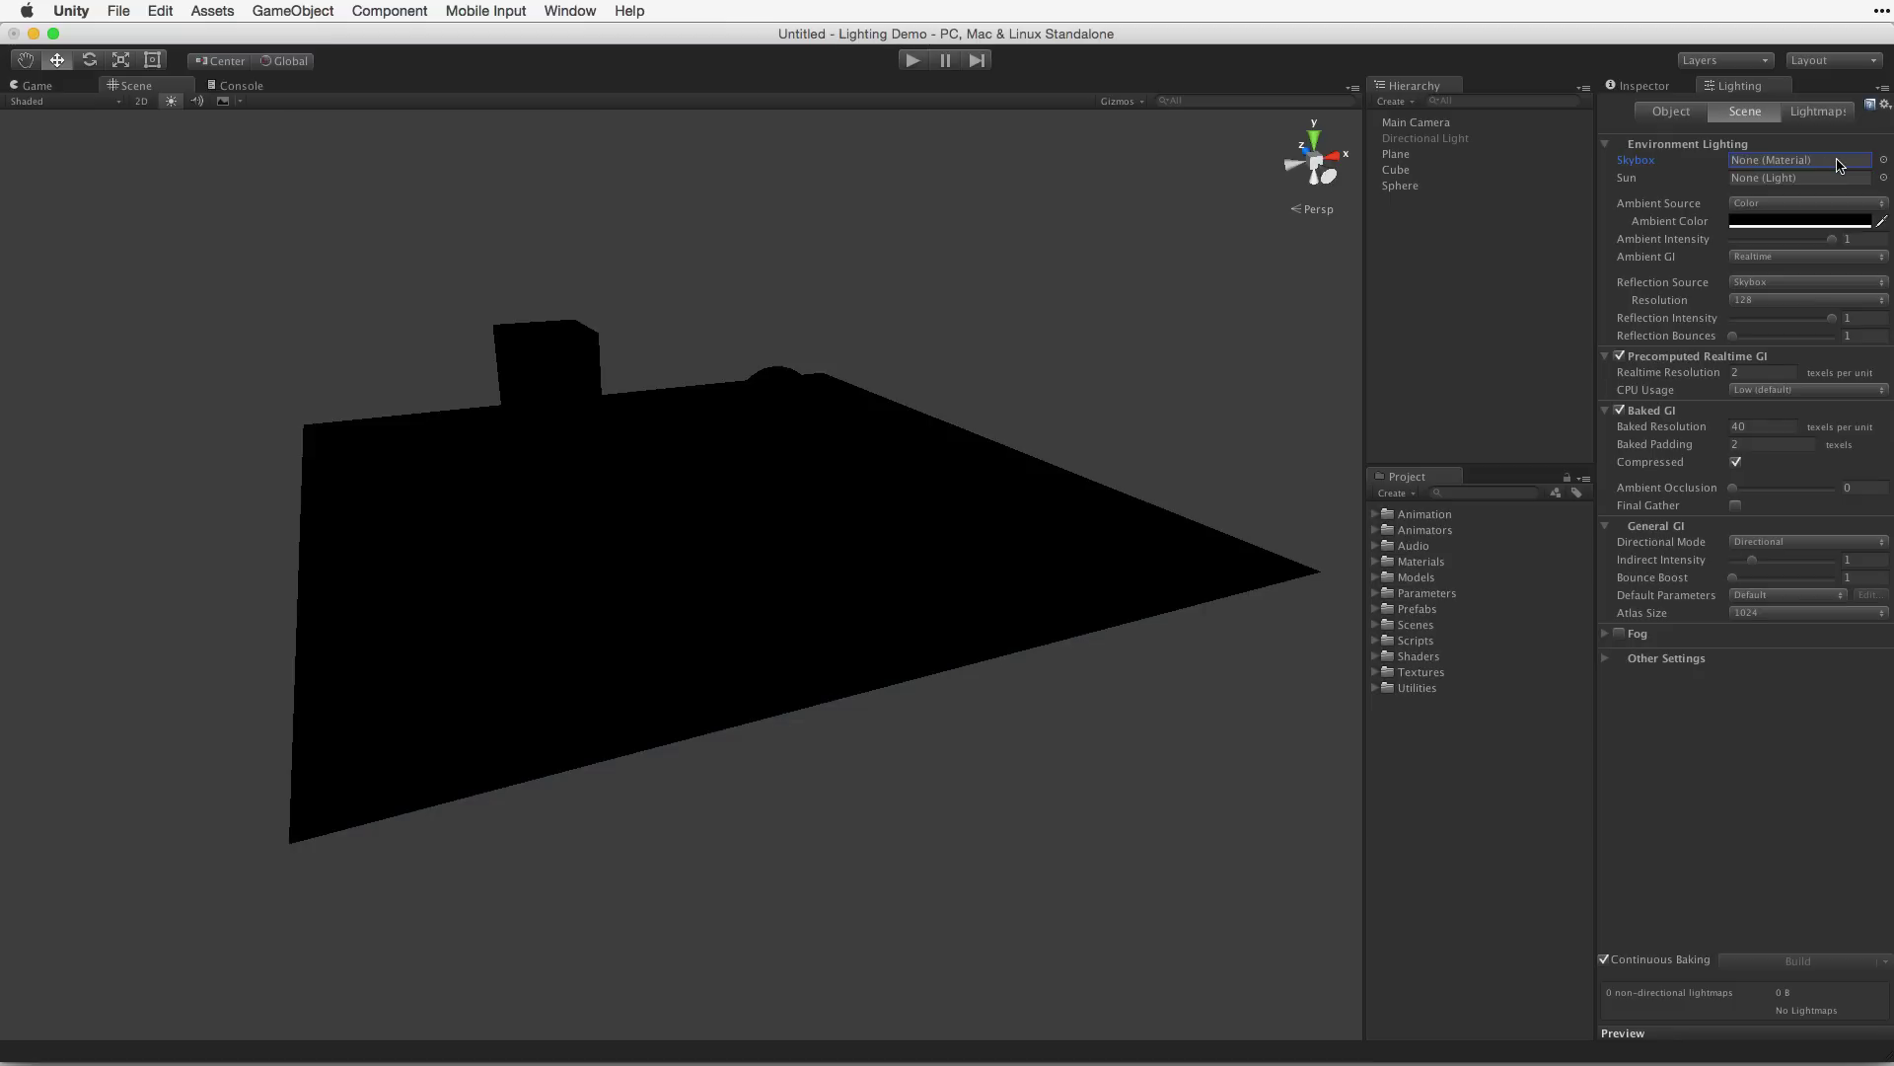
key("super+z")
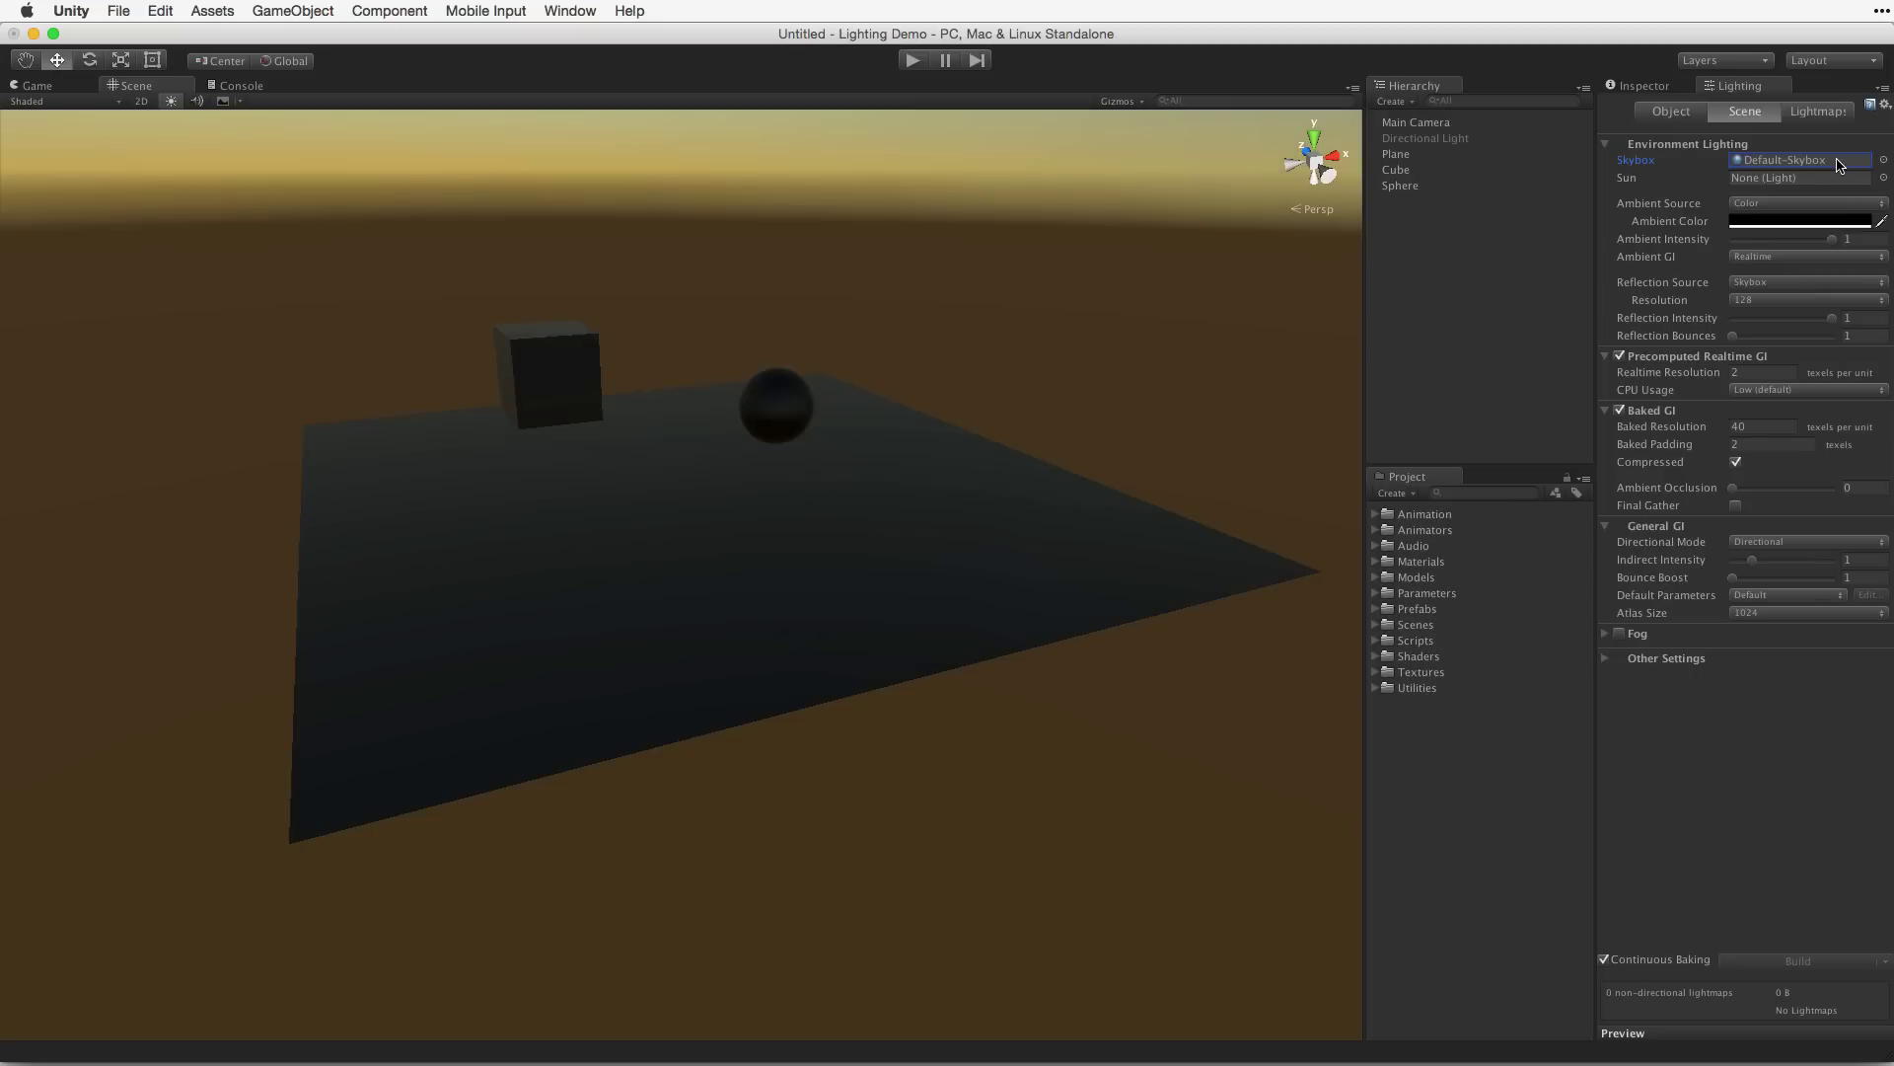
Create a new material in the Project named 'New Skybox'
left_click(1395, 493)
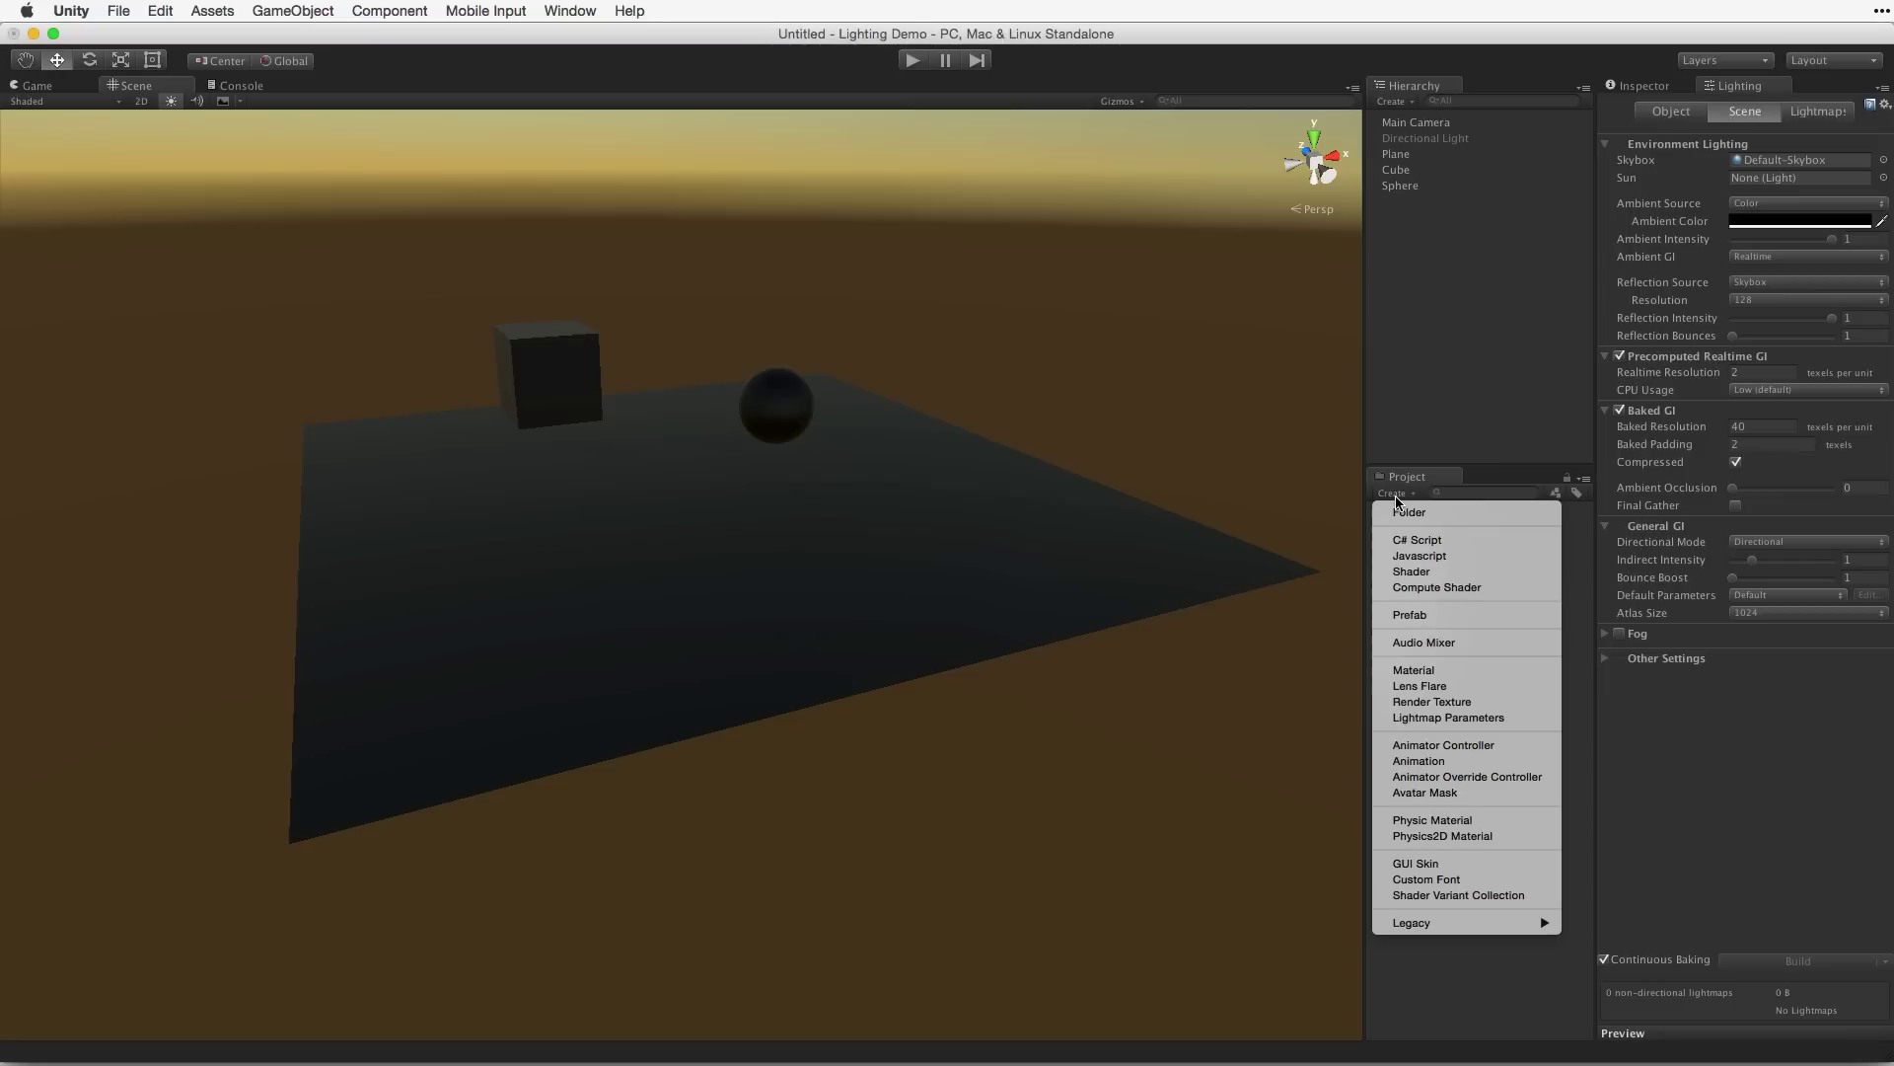
left_click(1385, 673)
type("New Sky")
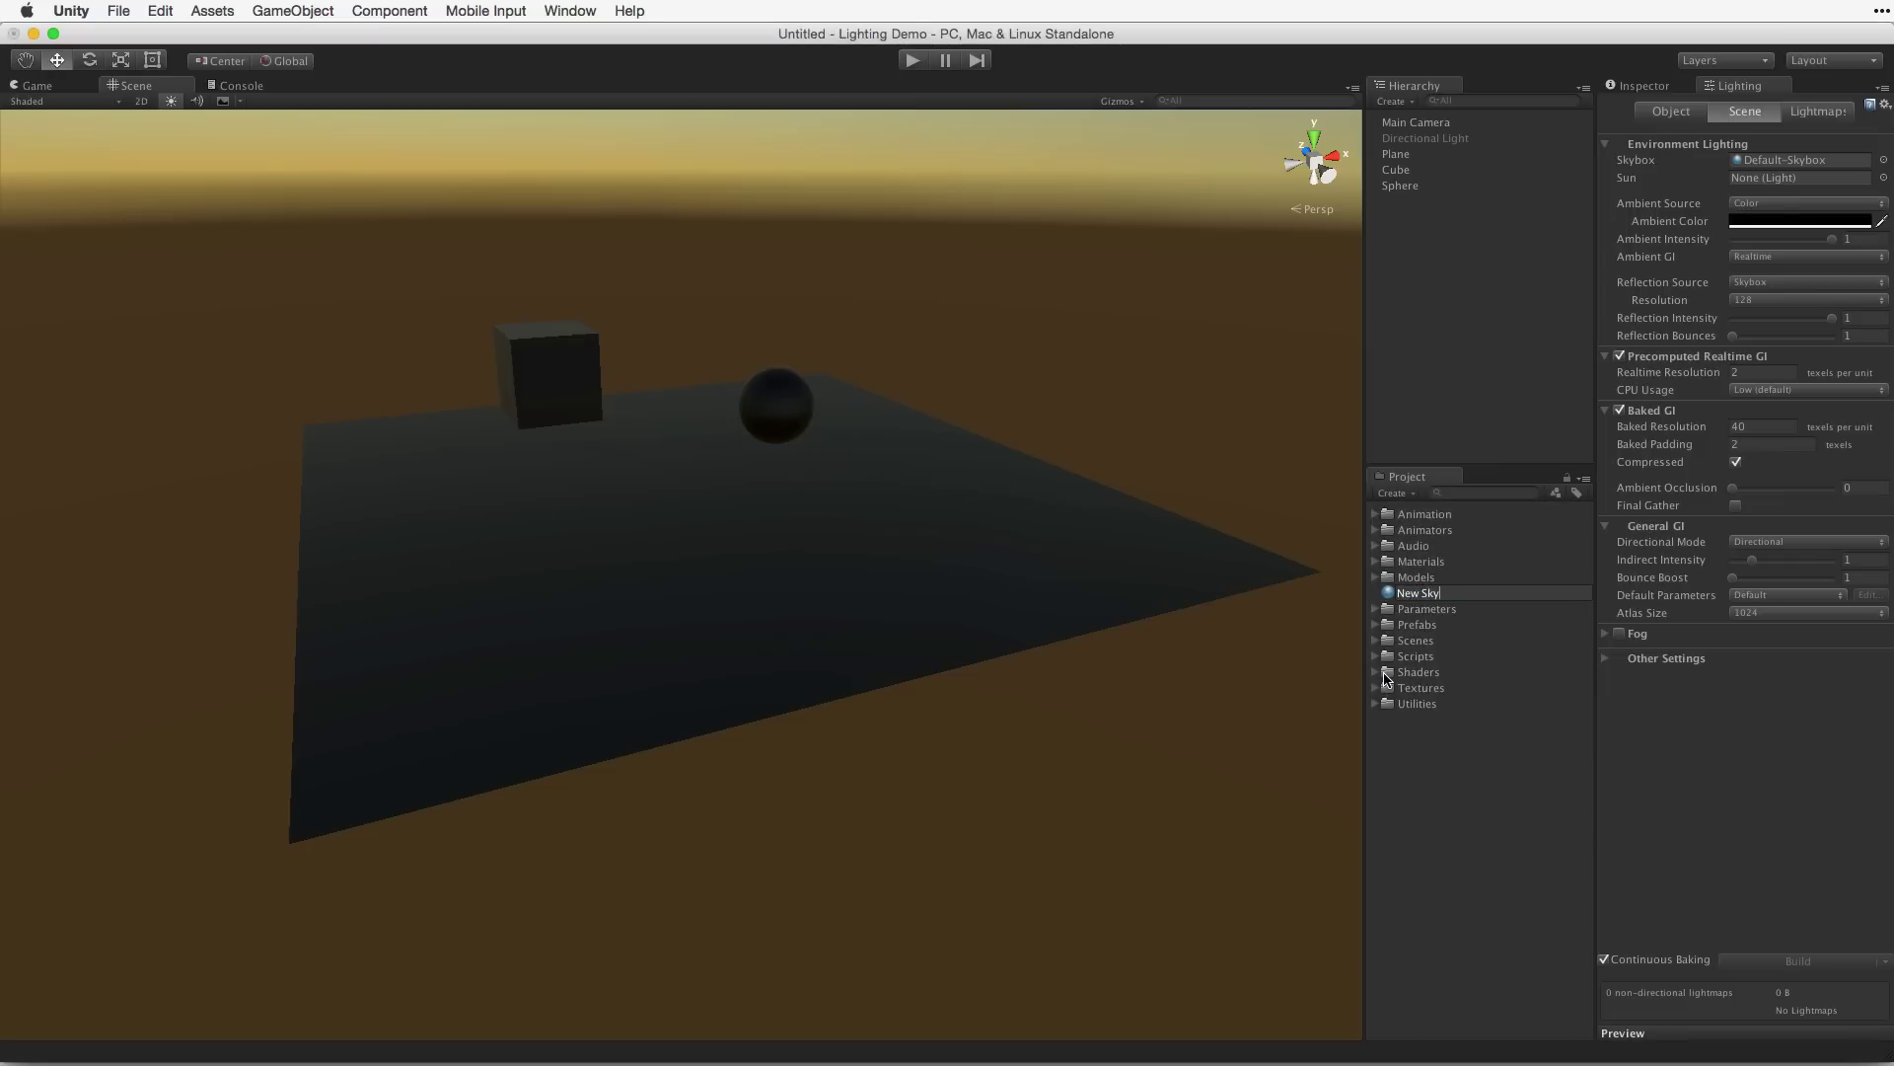
type("box")
key("Return")
Assign the Skybox/Procedural shader to the New Skybox material
left_click(1654, 87)
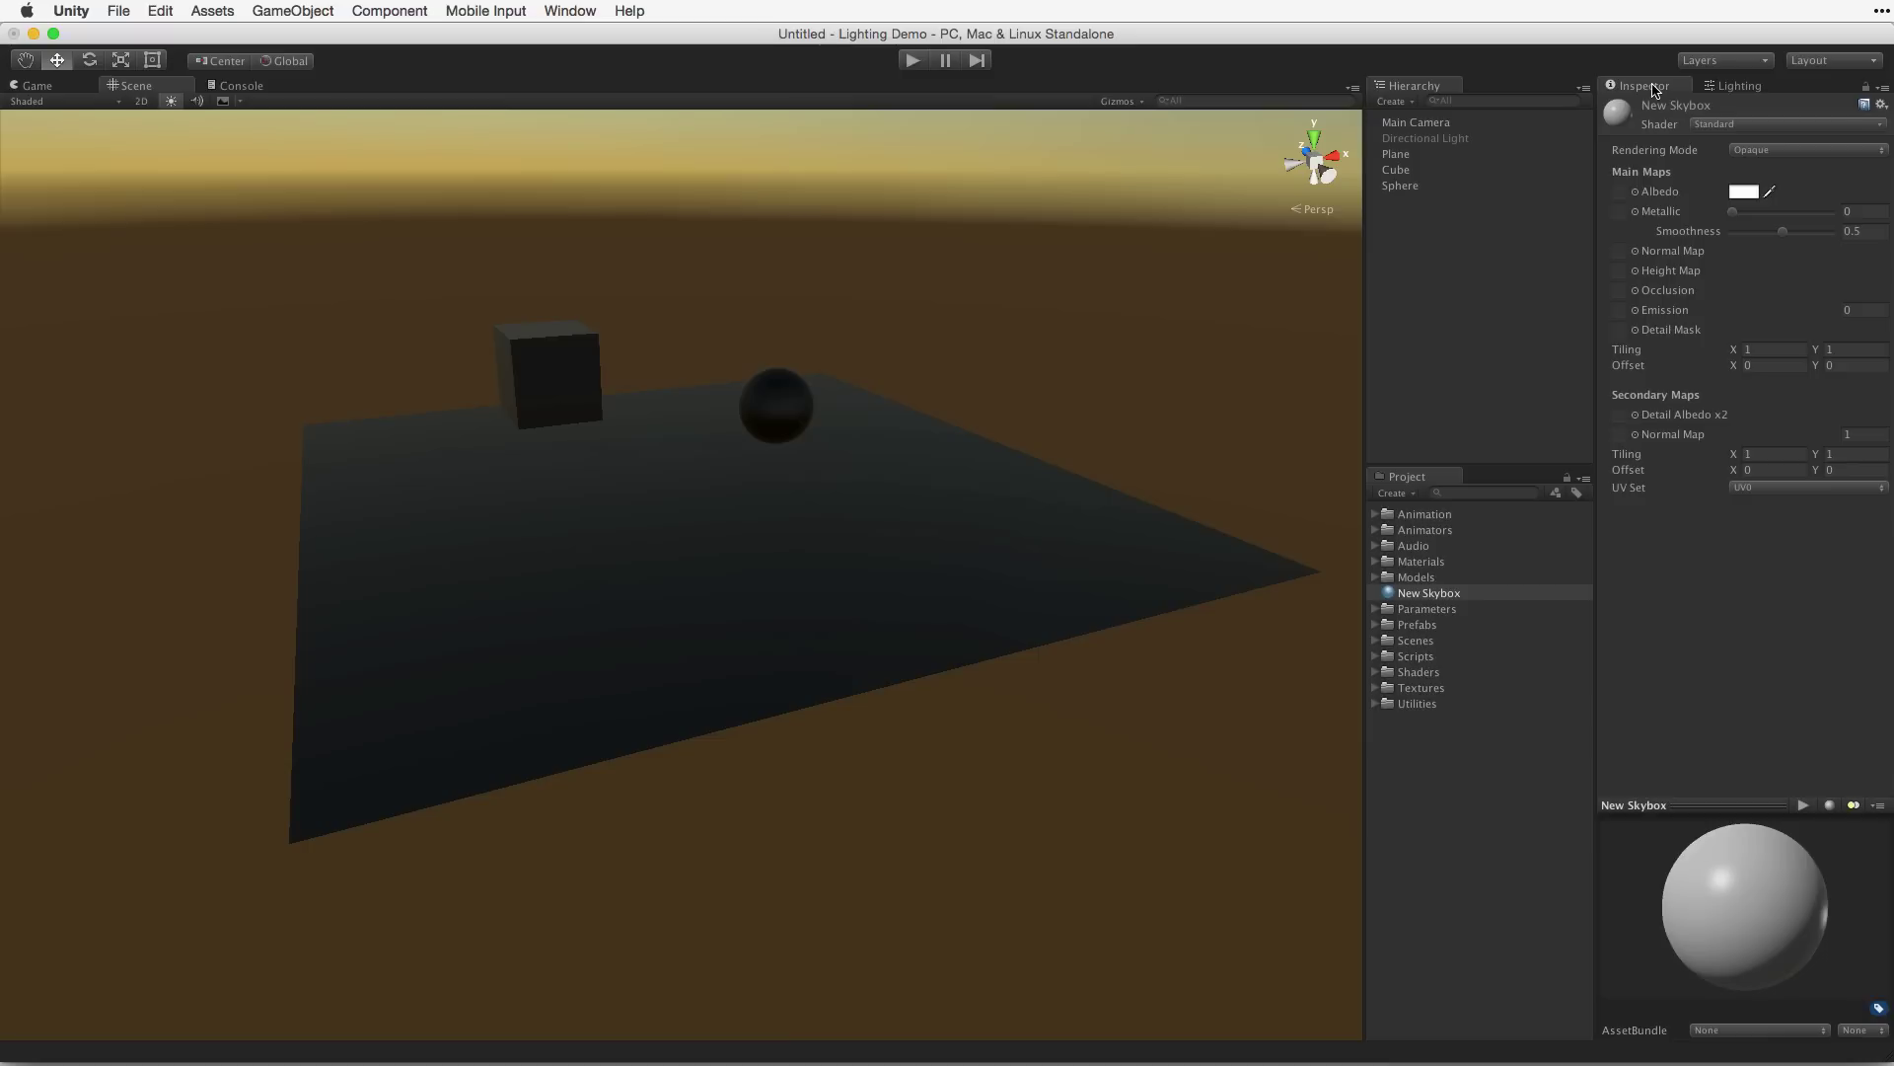
left_click(1729, 125)
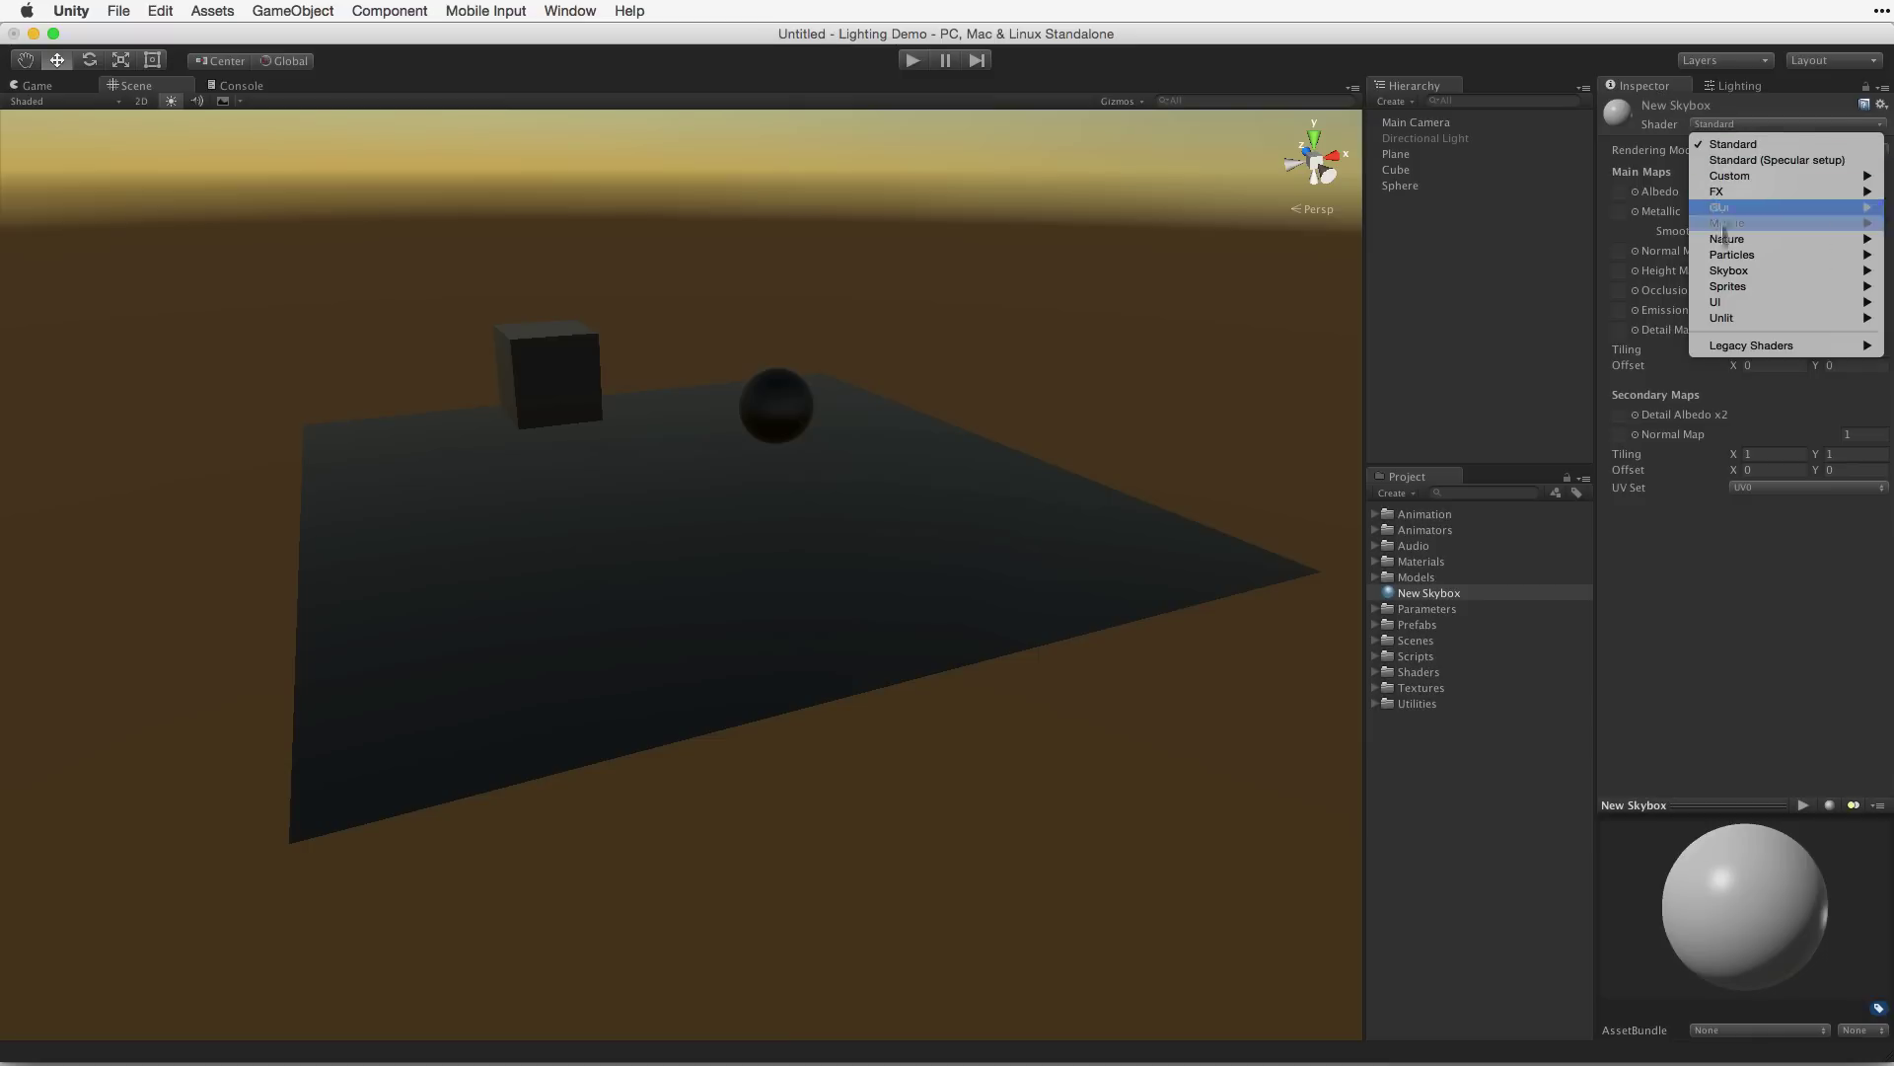
mouse_move(1729, 270)
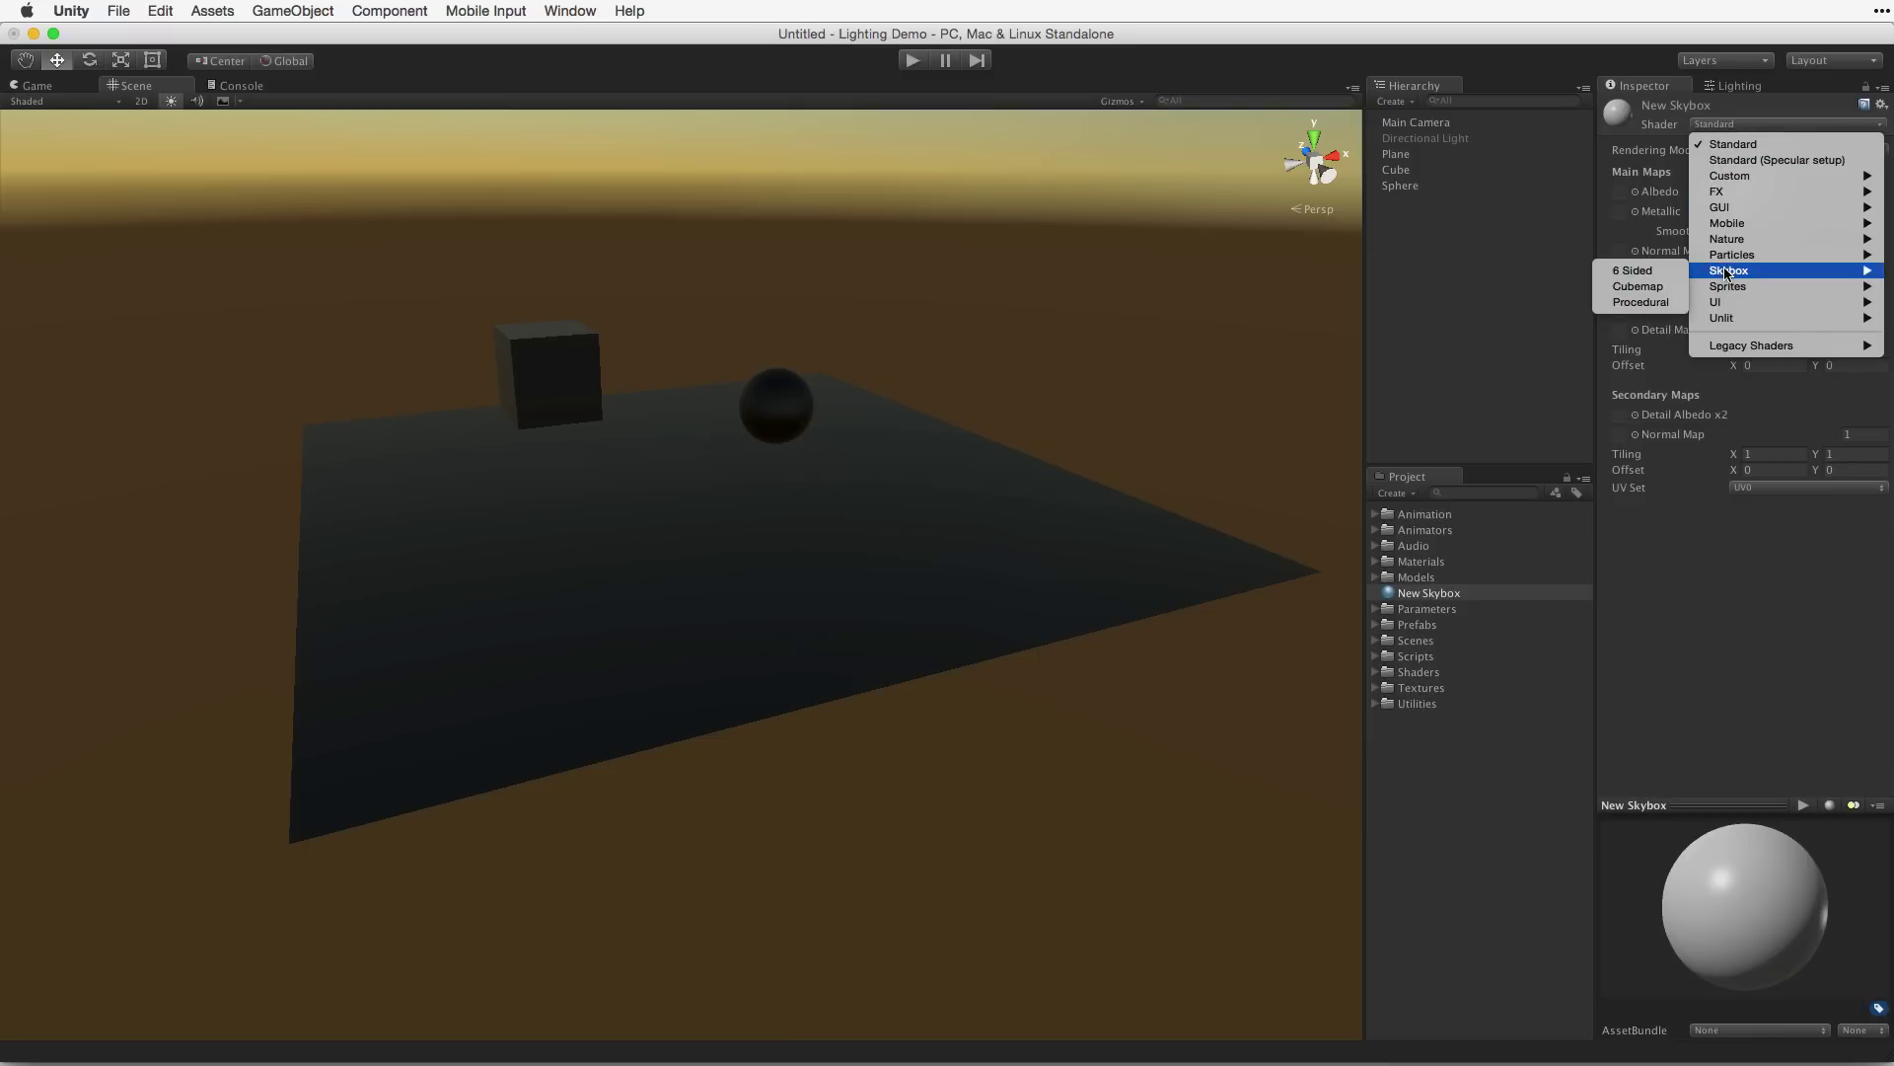
left_click(1641, 302)
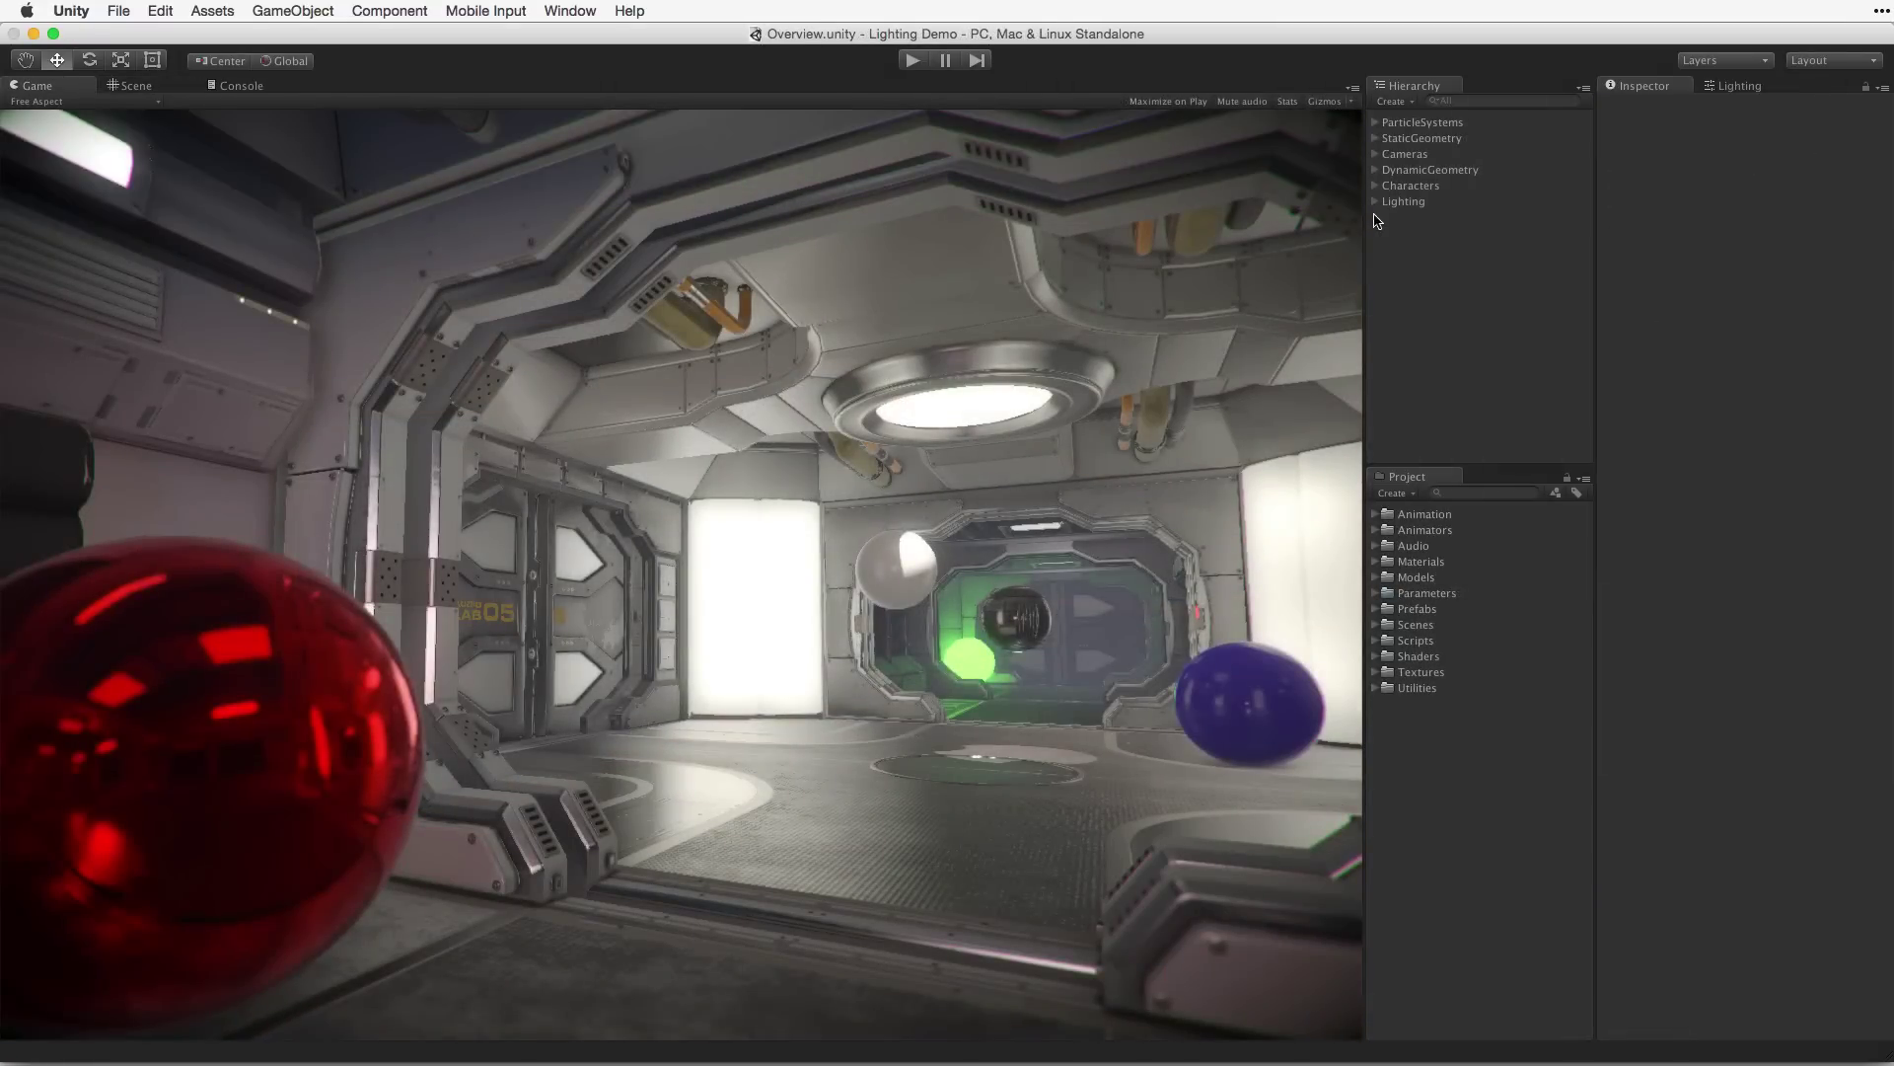
Expand Lighting > Lights, select CorridorRedSpotlight, and show its Baking mode options
left_click(1374, 201)
left_click(1389, 233)
left_click(1474, 280)
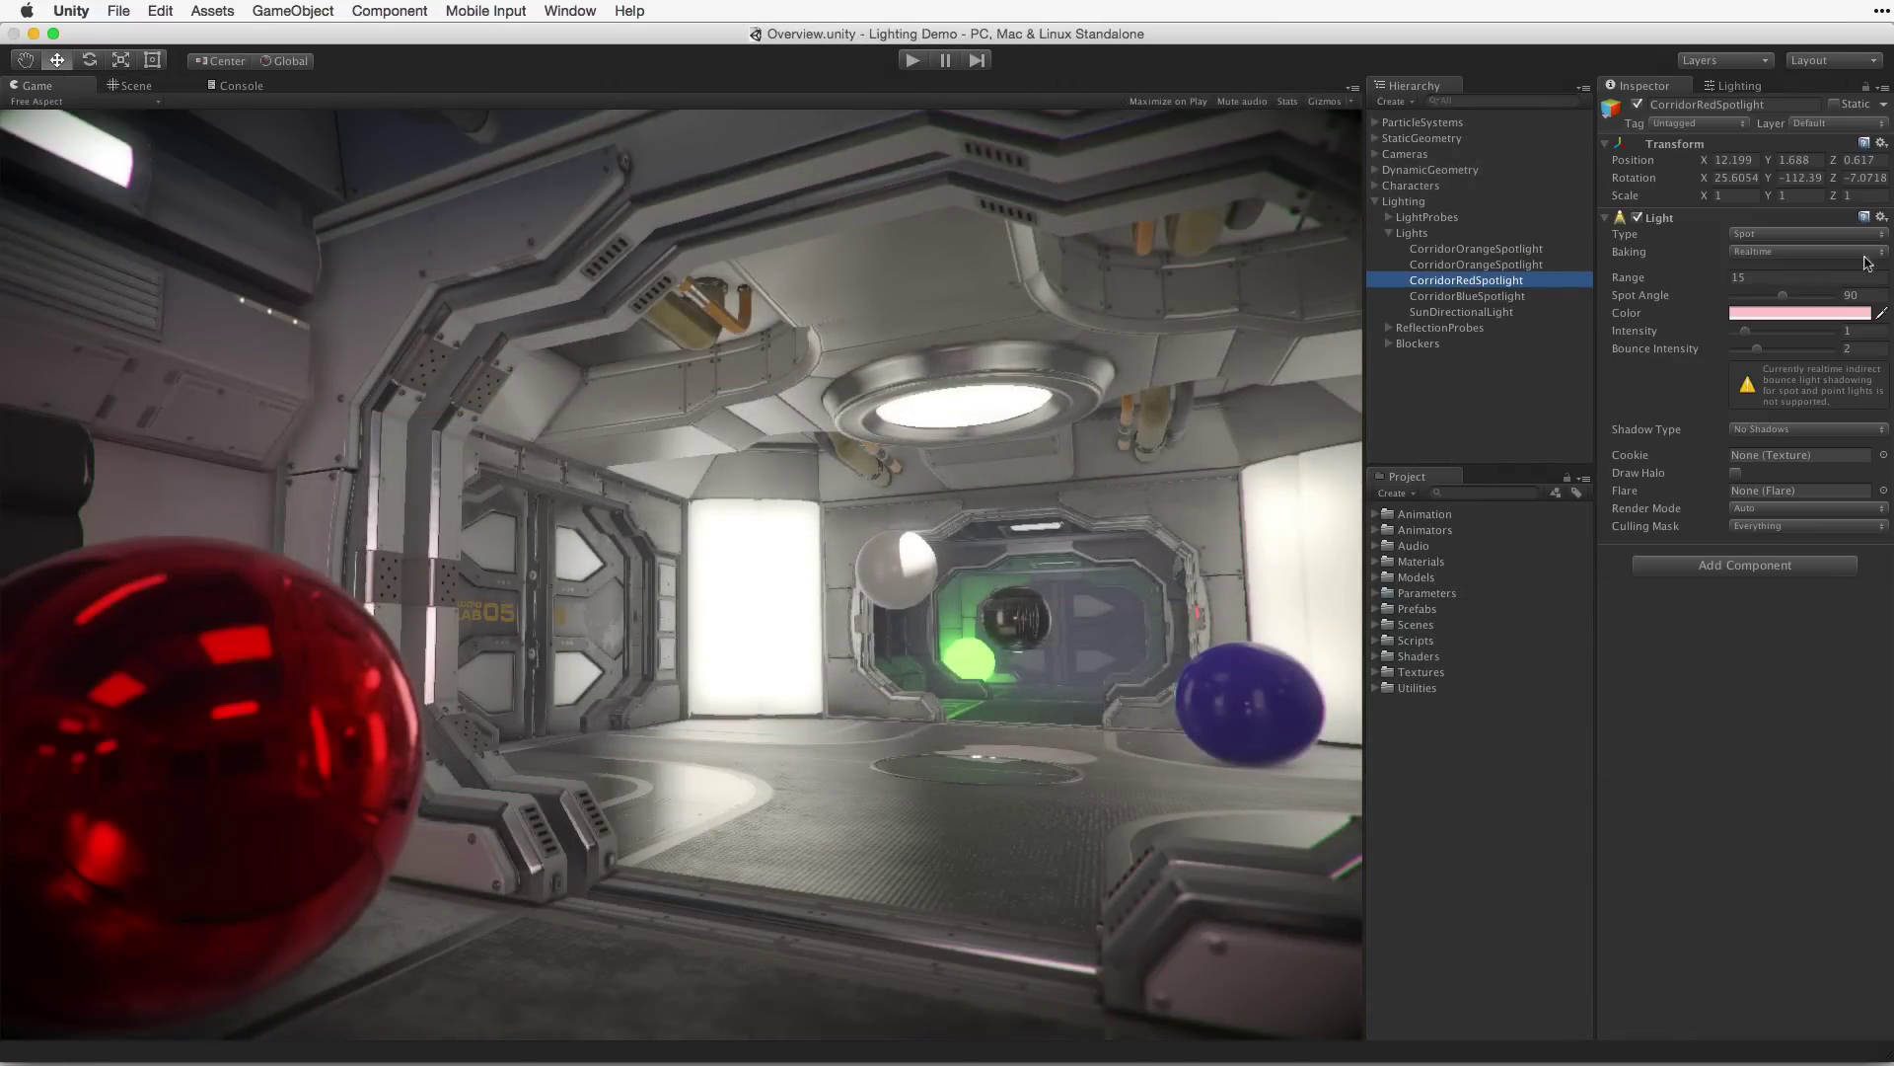
left_click(1868, 253)
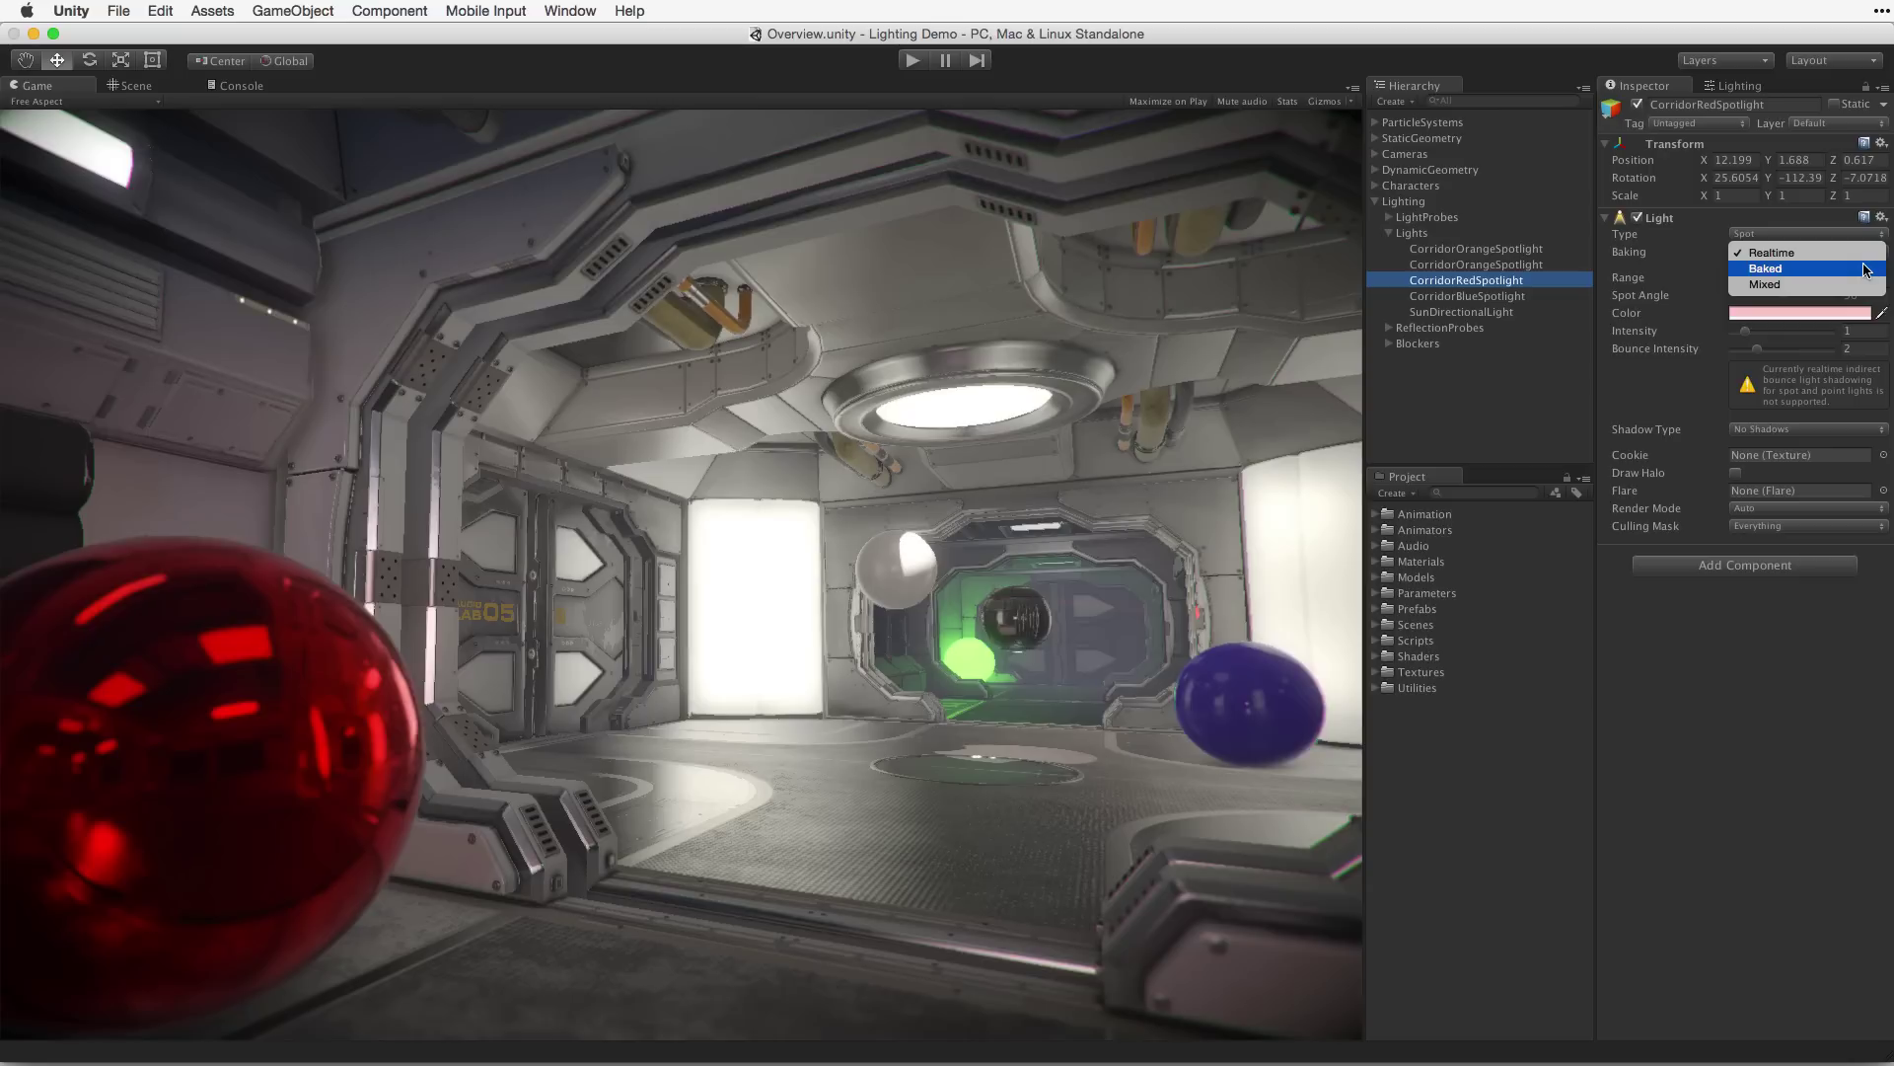
Set the red spotlight to Baked and toggle Continuous Baking off and back on
left_click(1866, 269)
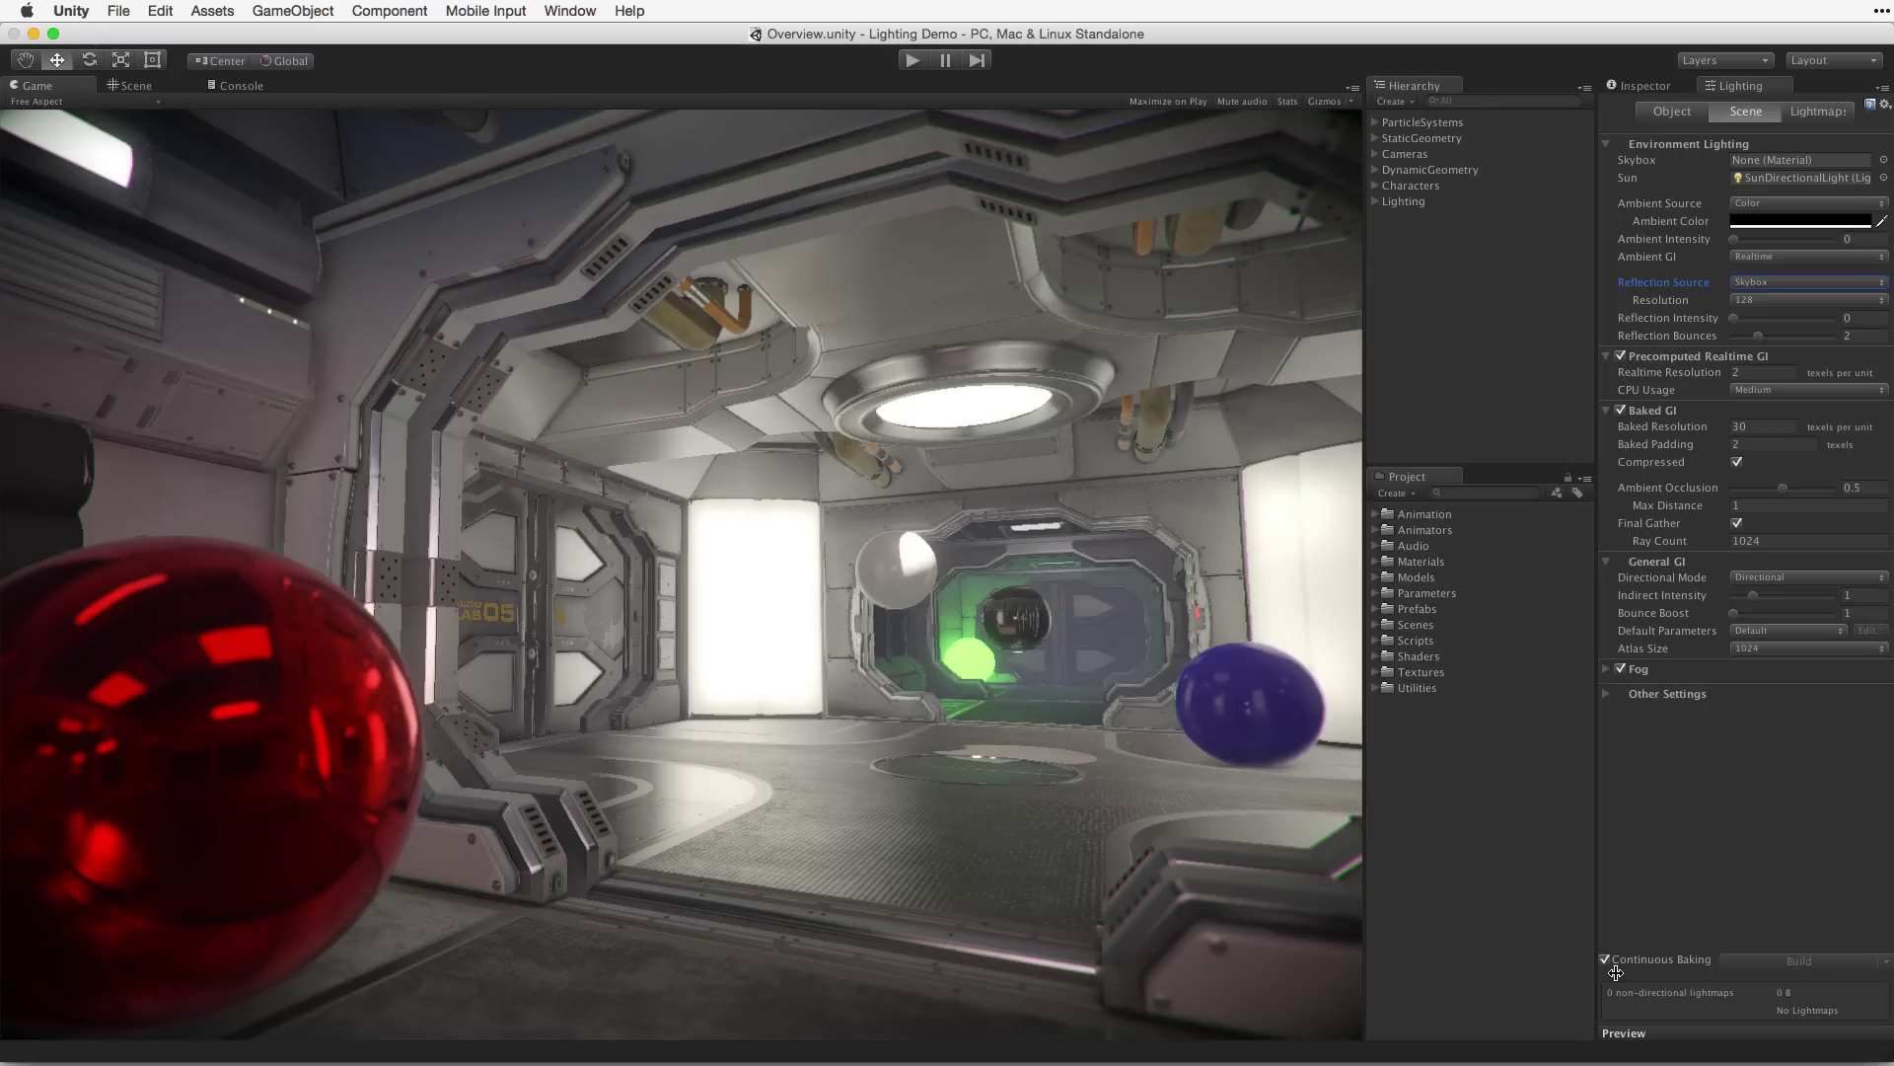
left_click(1607, 960)
left_click(1605, 960)
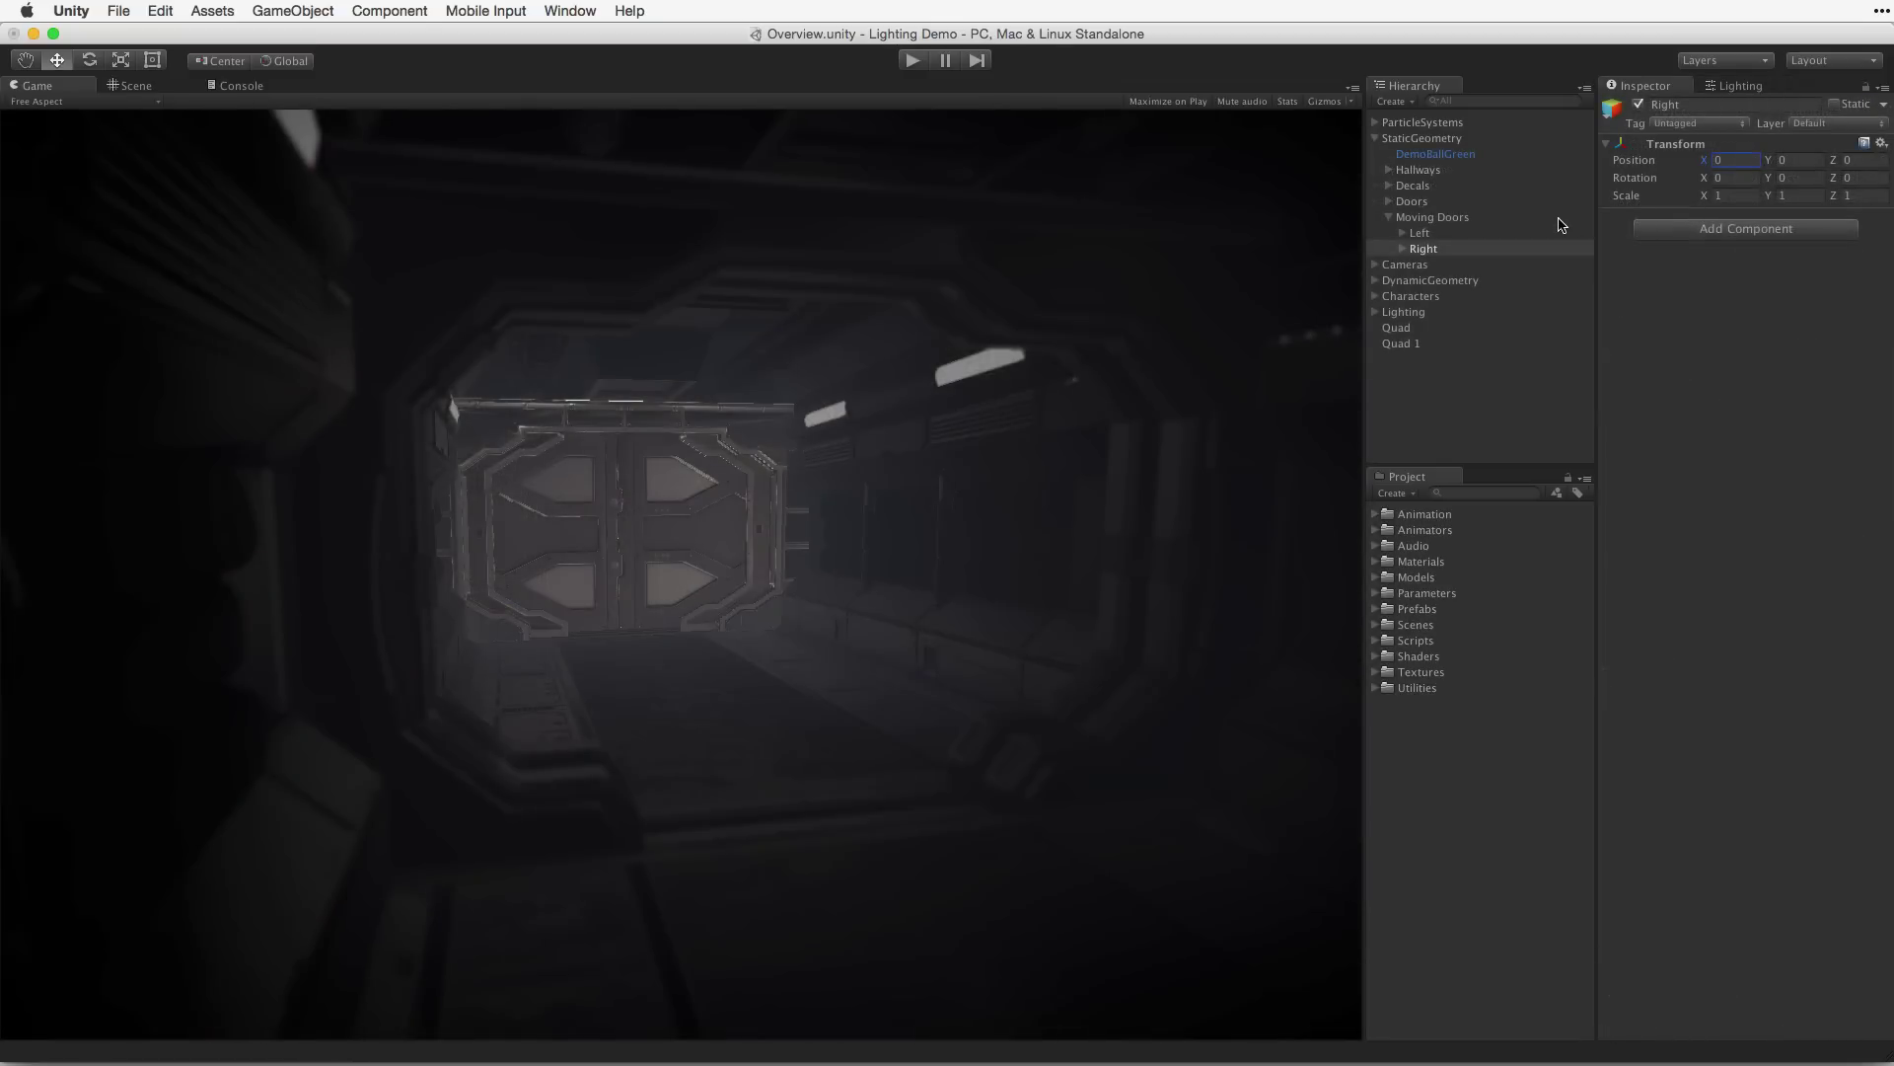
Slide the right and left moving doors open by scrubbing their Position X
left_click_drag(1704, 161, 1599, 163)
left_click(1459, 232)
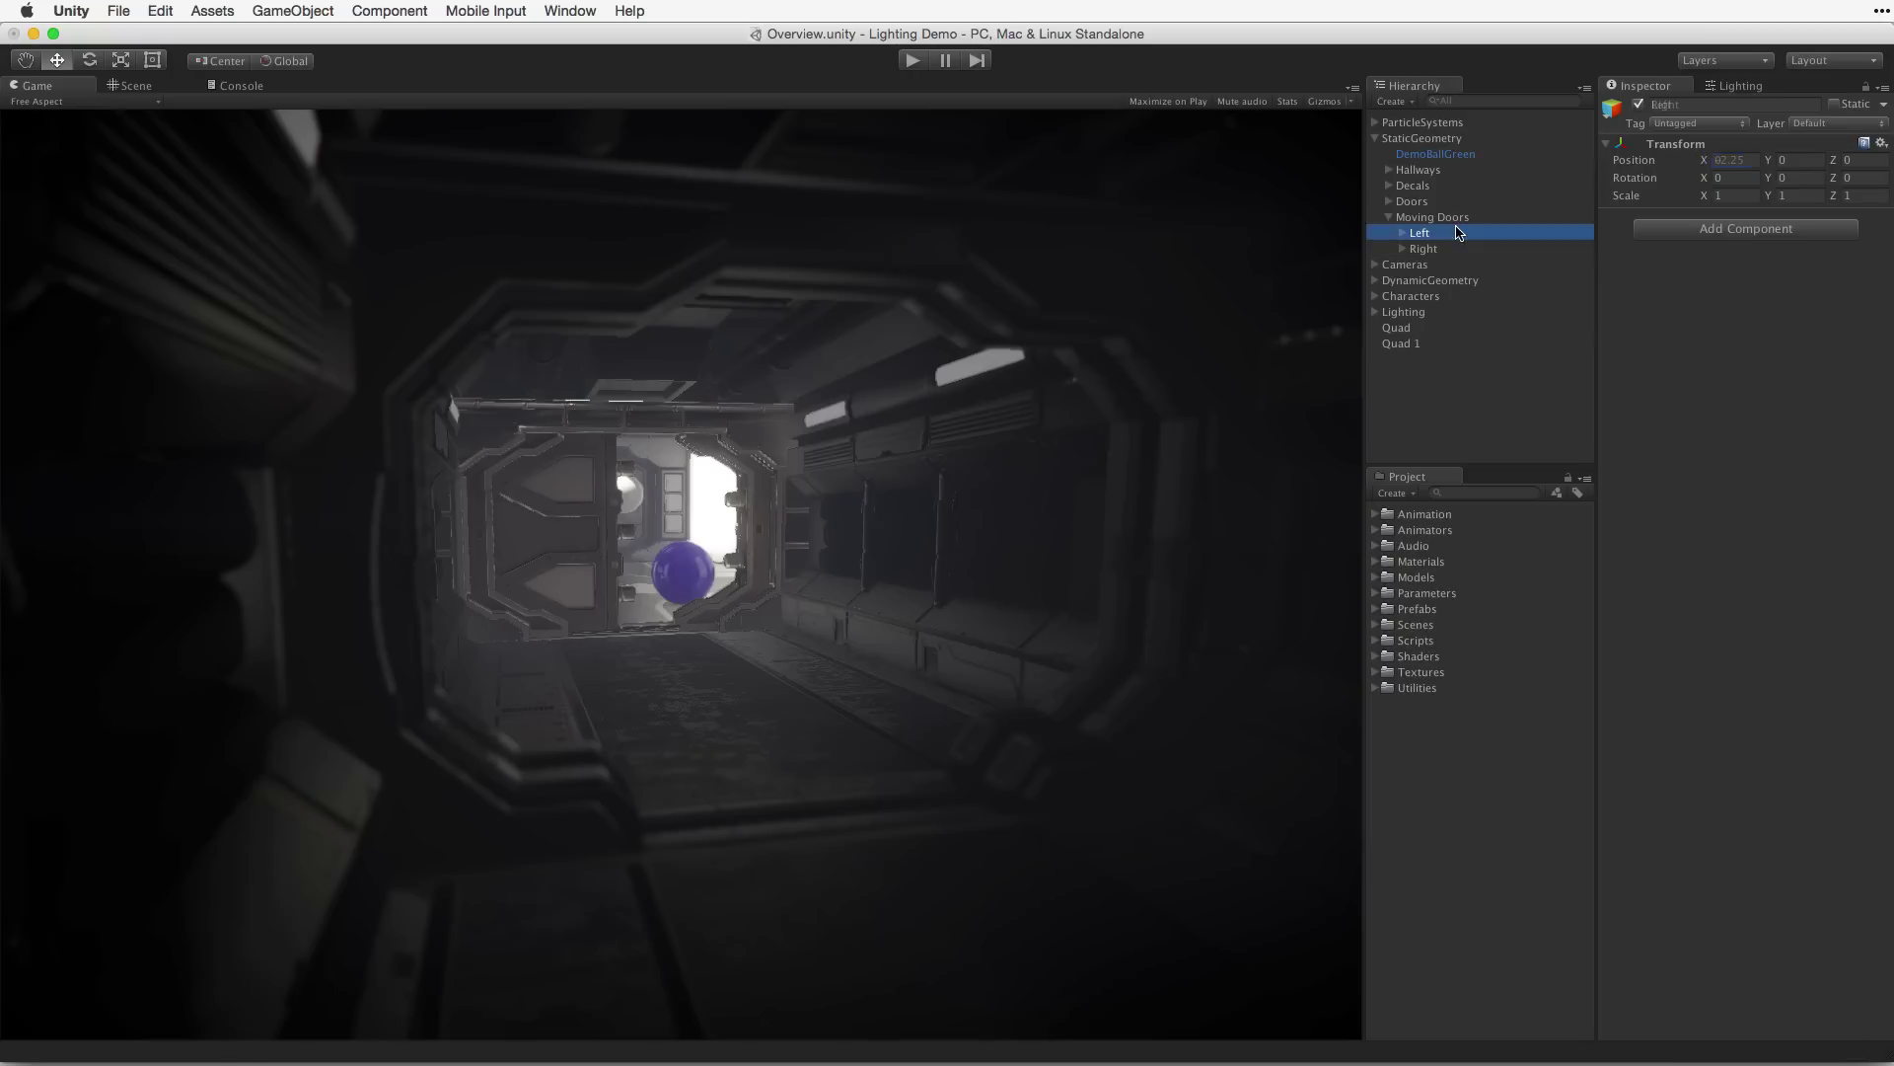
left_click_drag(1715, 162, 1792, 166)
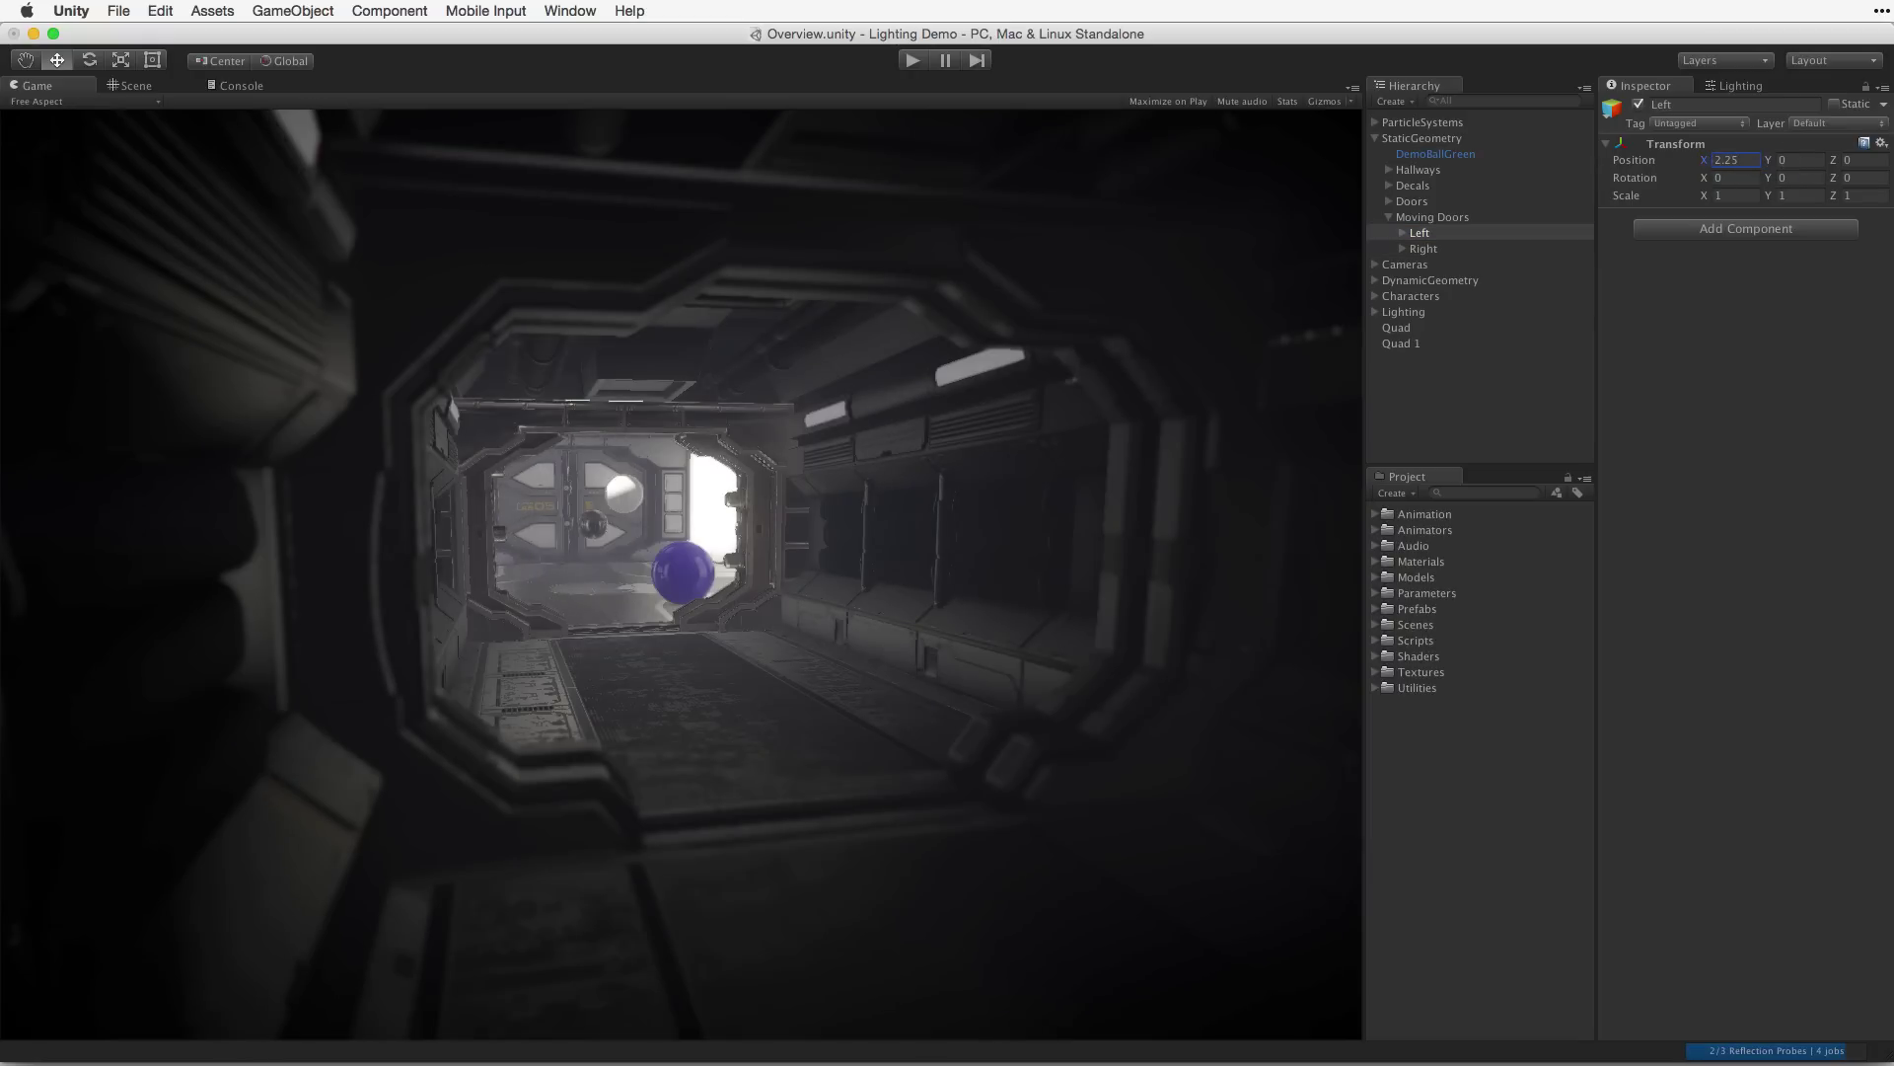
Turn off Continuous Baking and reset both doors' X position so they close
left_click(1738, 87)
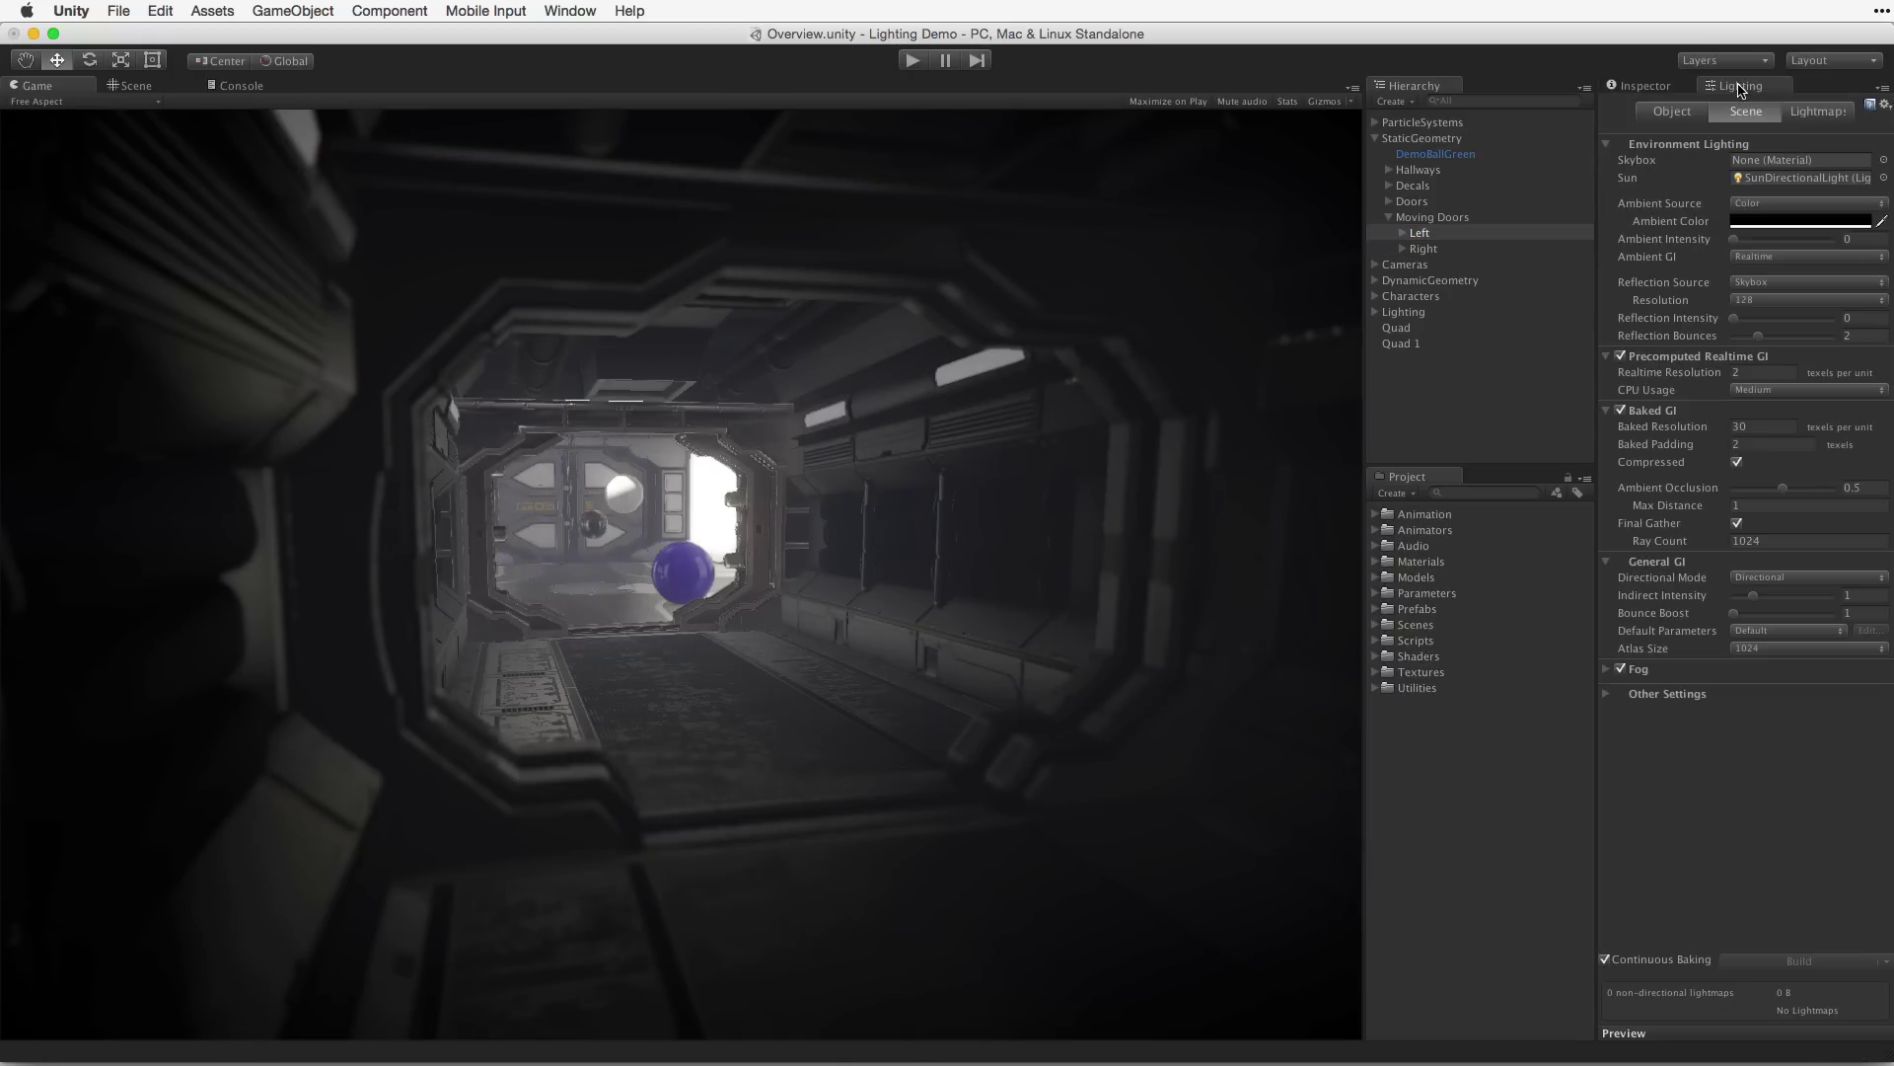
left_click(1605, 960)
left_click(1648, 87)
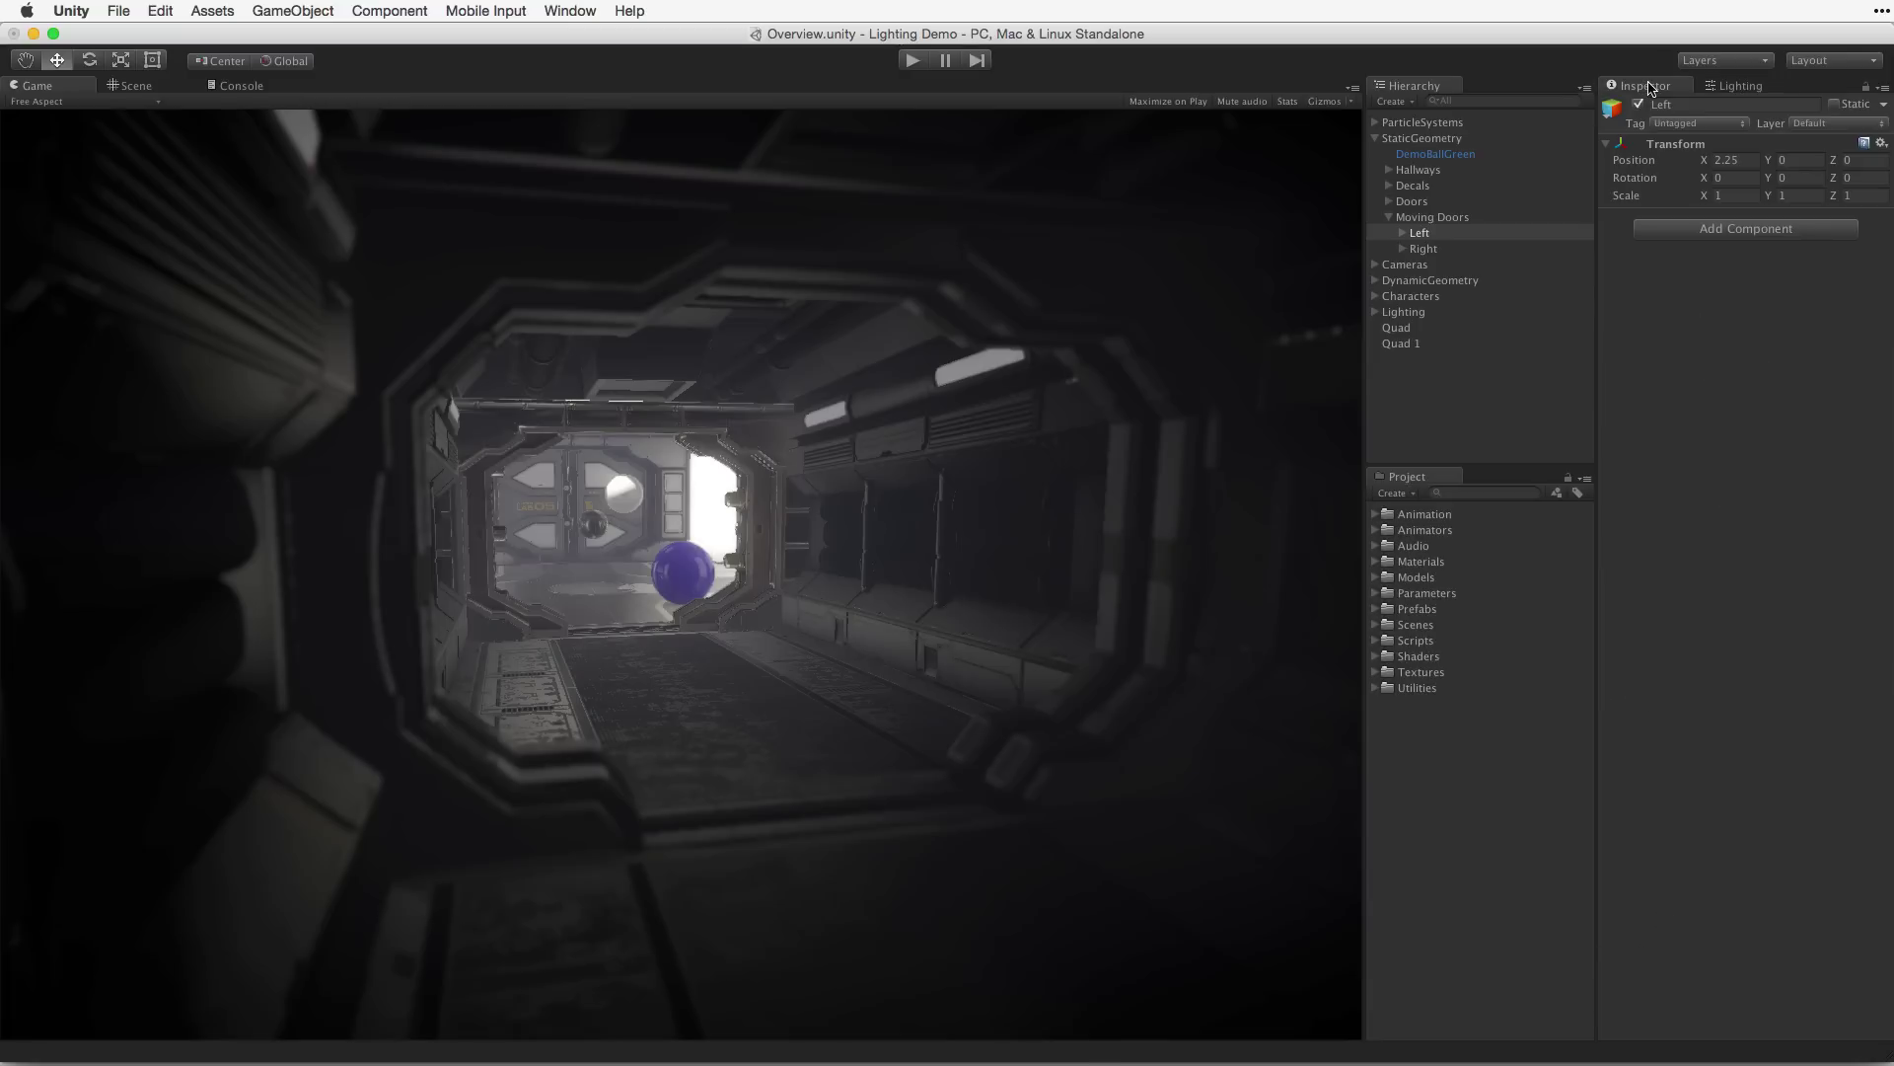
left_click(1510, 248, "shift")
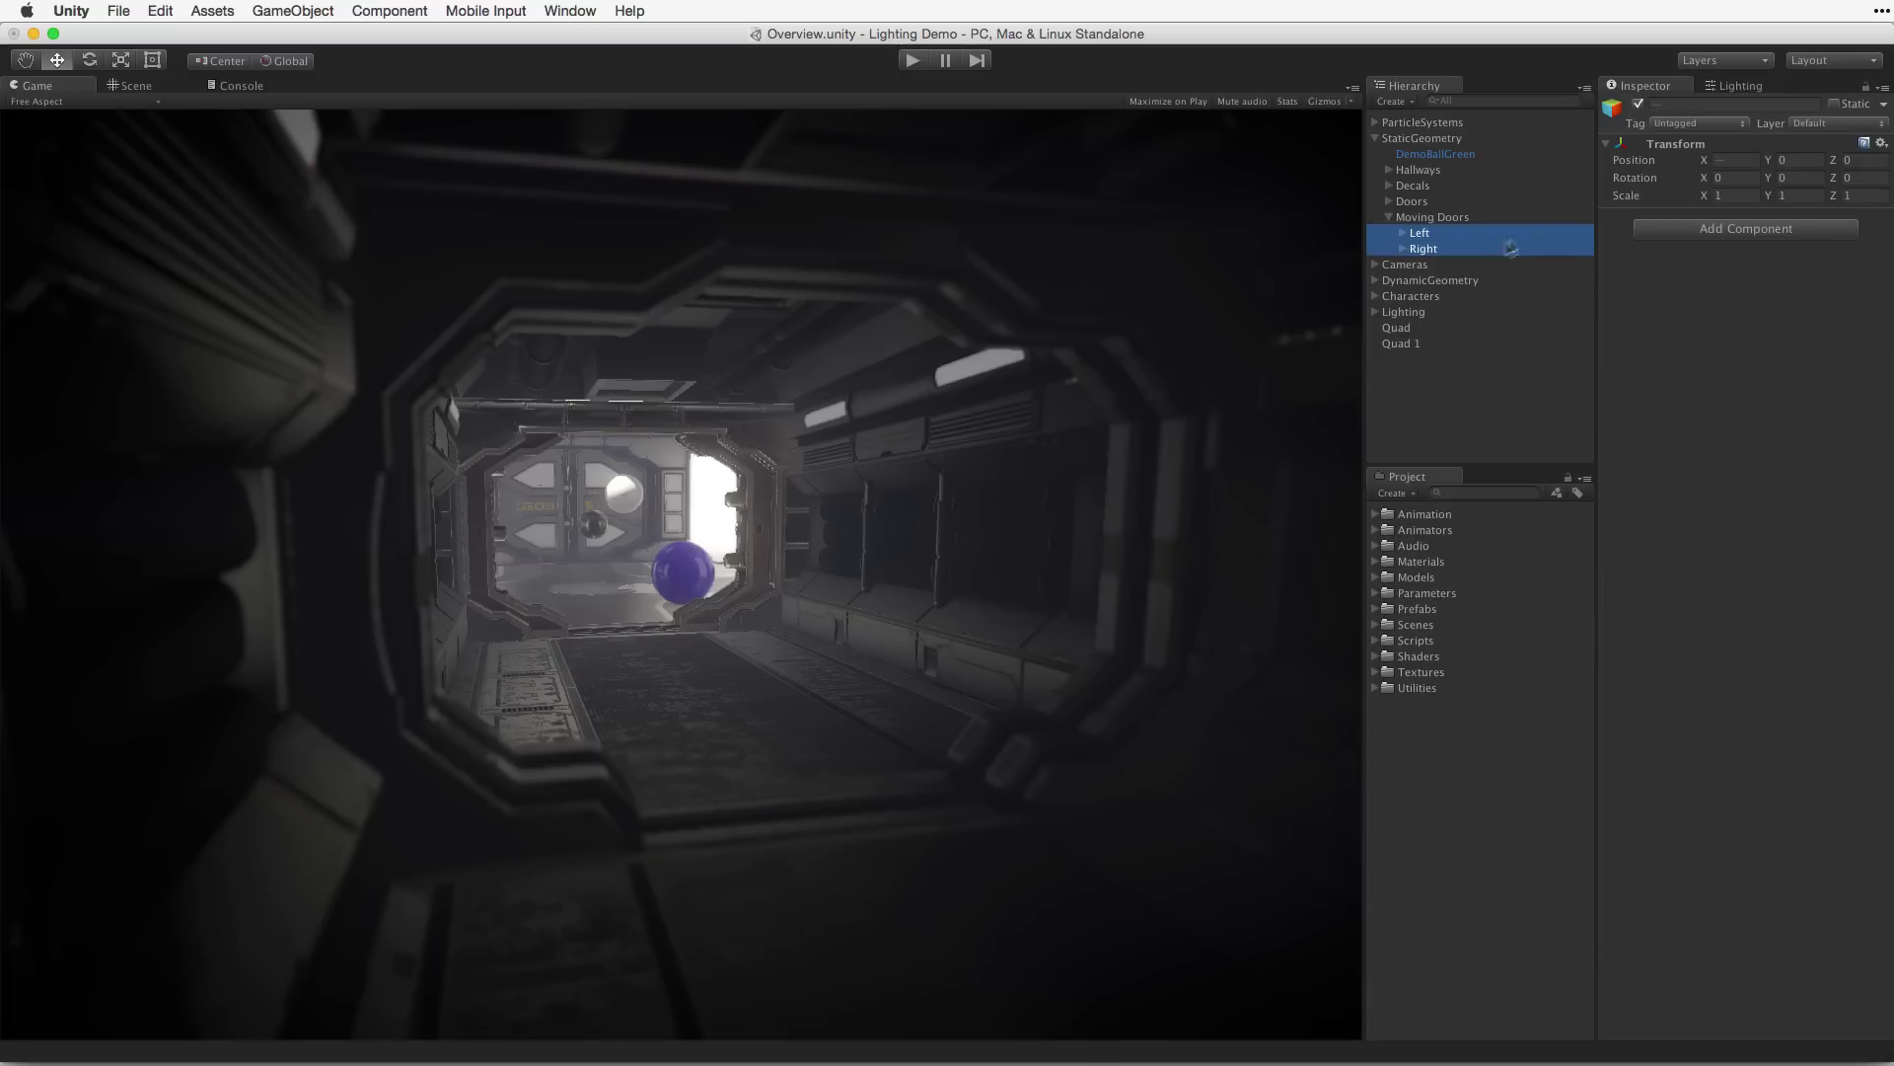
left_click(1737, 160)
left_click(1763, 88)
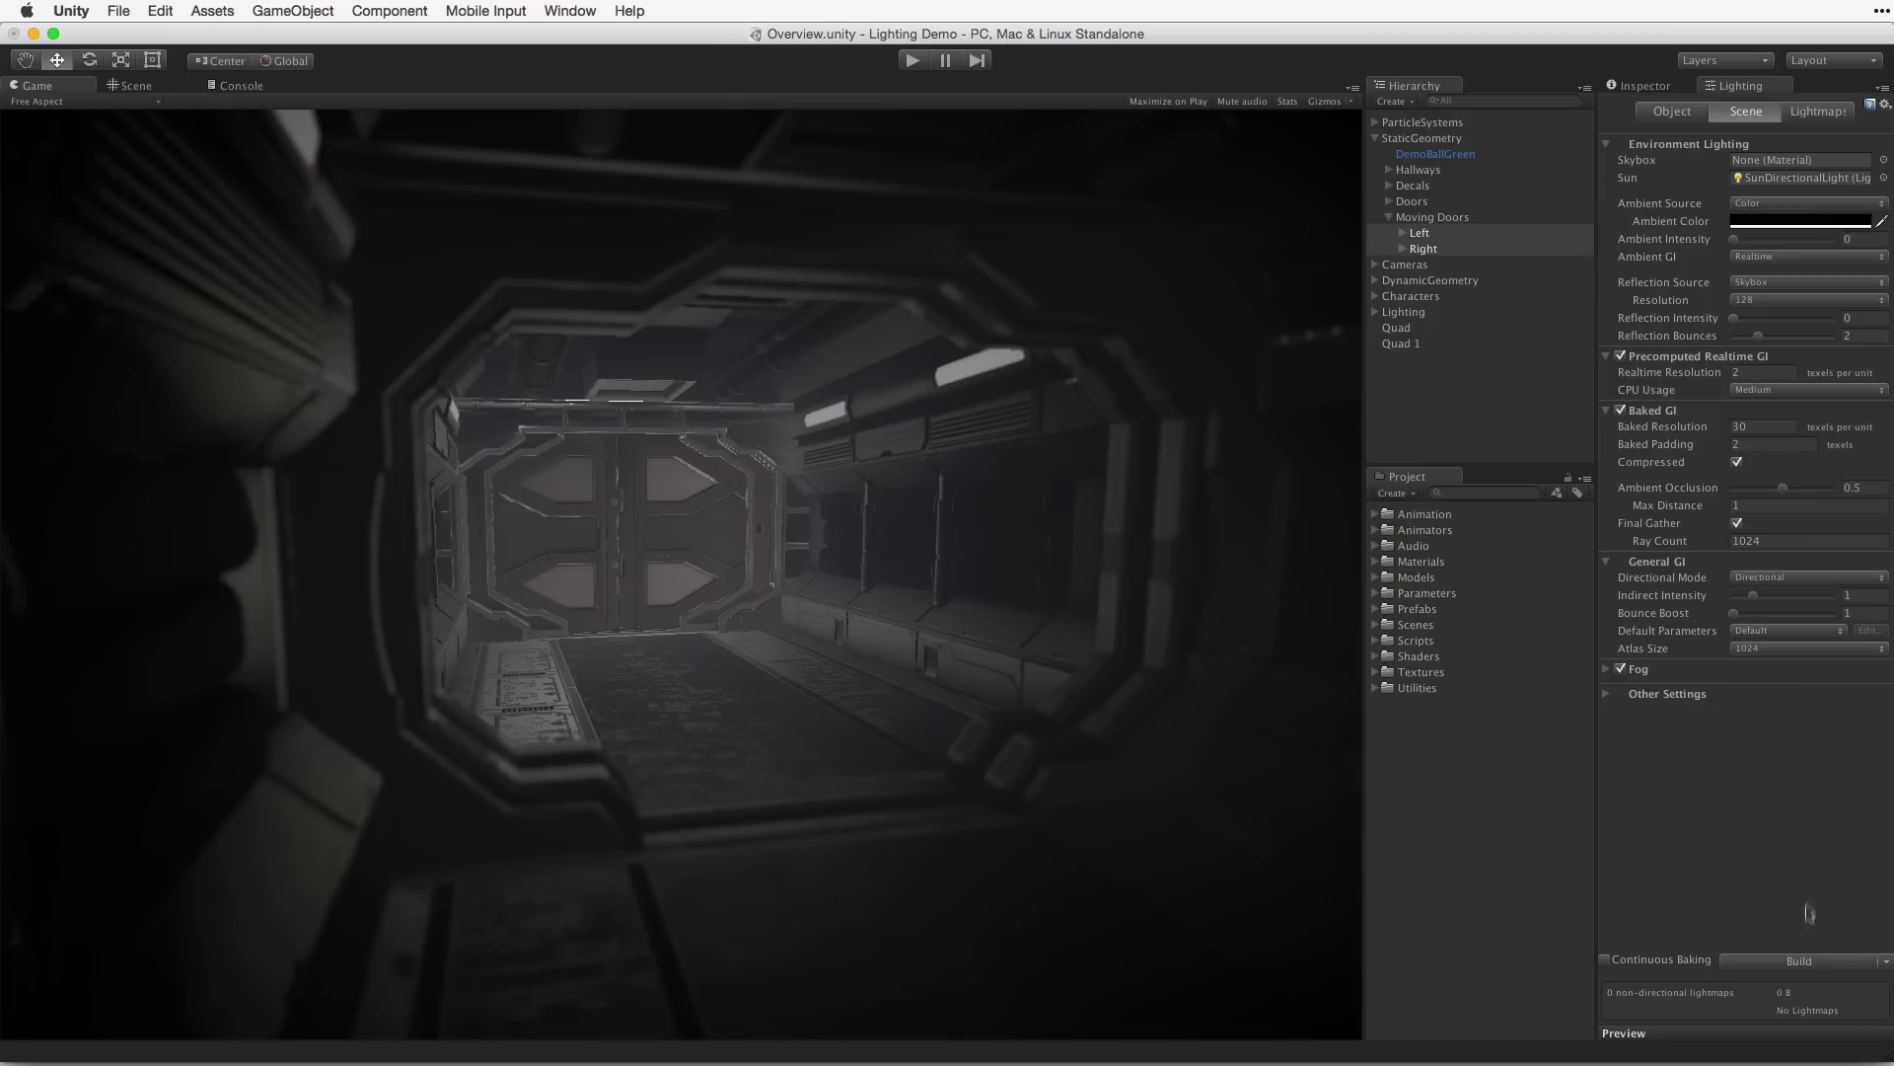
Bake the scene lighting, then turn SunDirectionalLight's intensity down to 0
left_click(1807, 963)
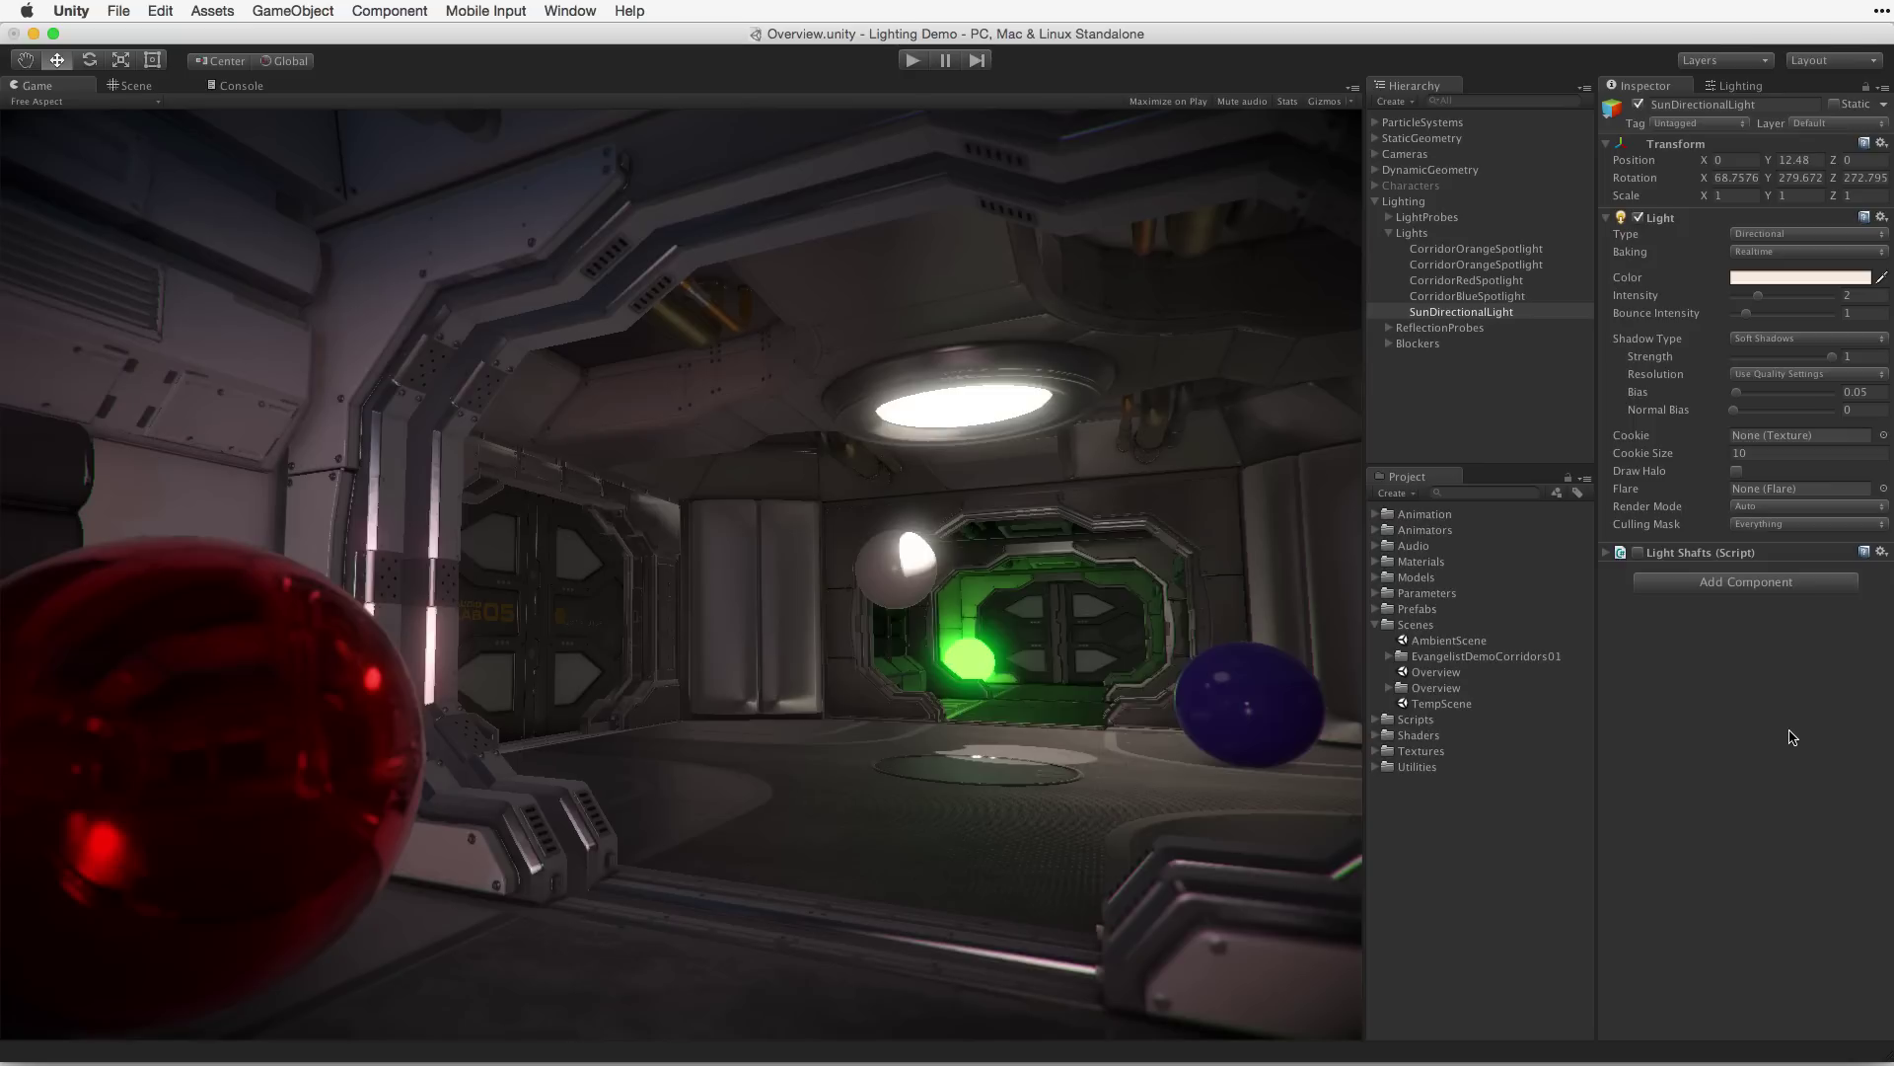
left_click(1846, 296)
type("1")
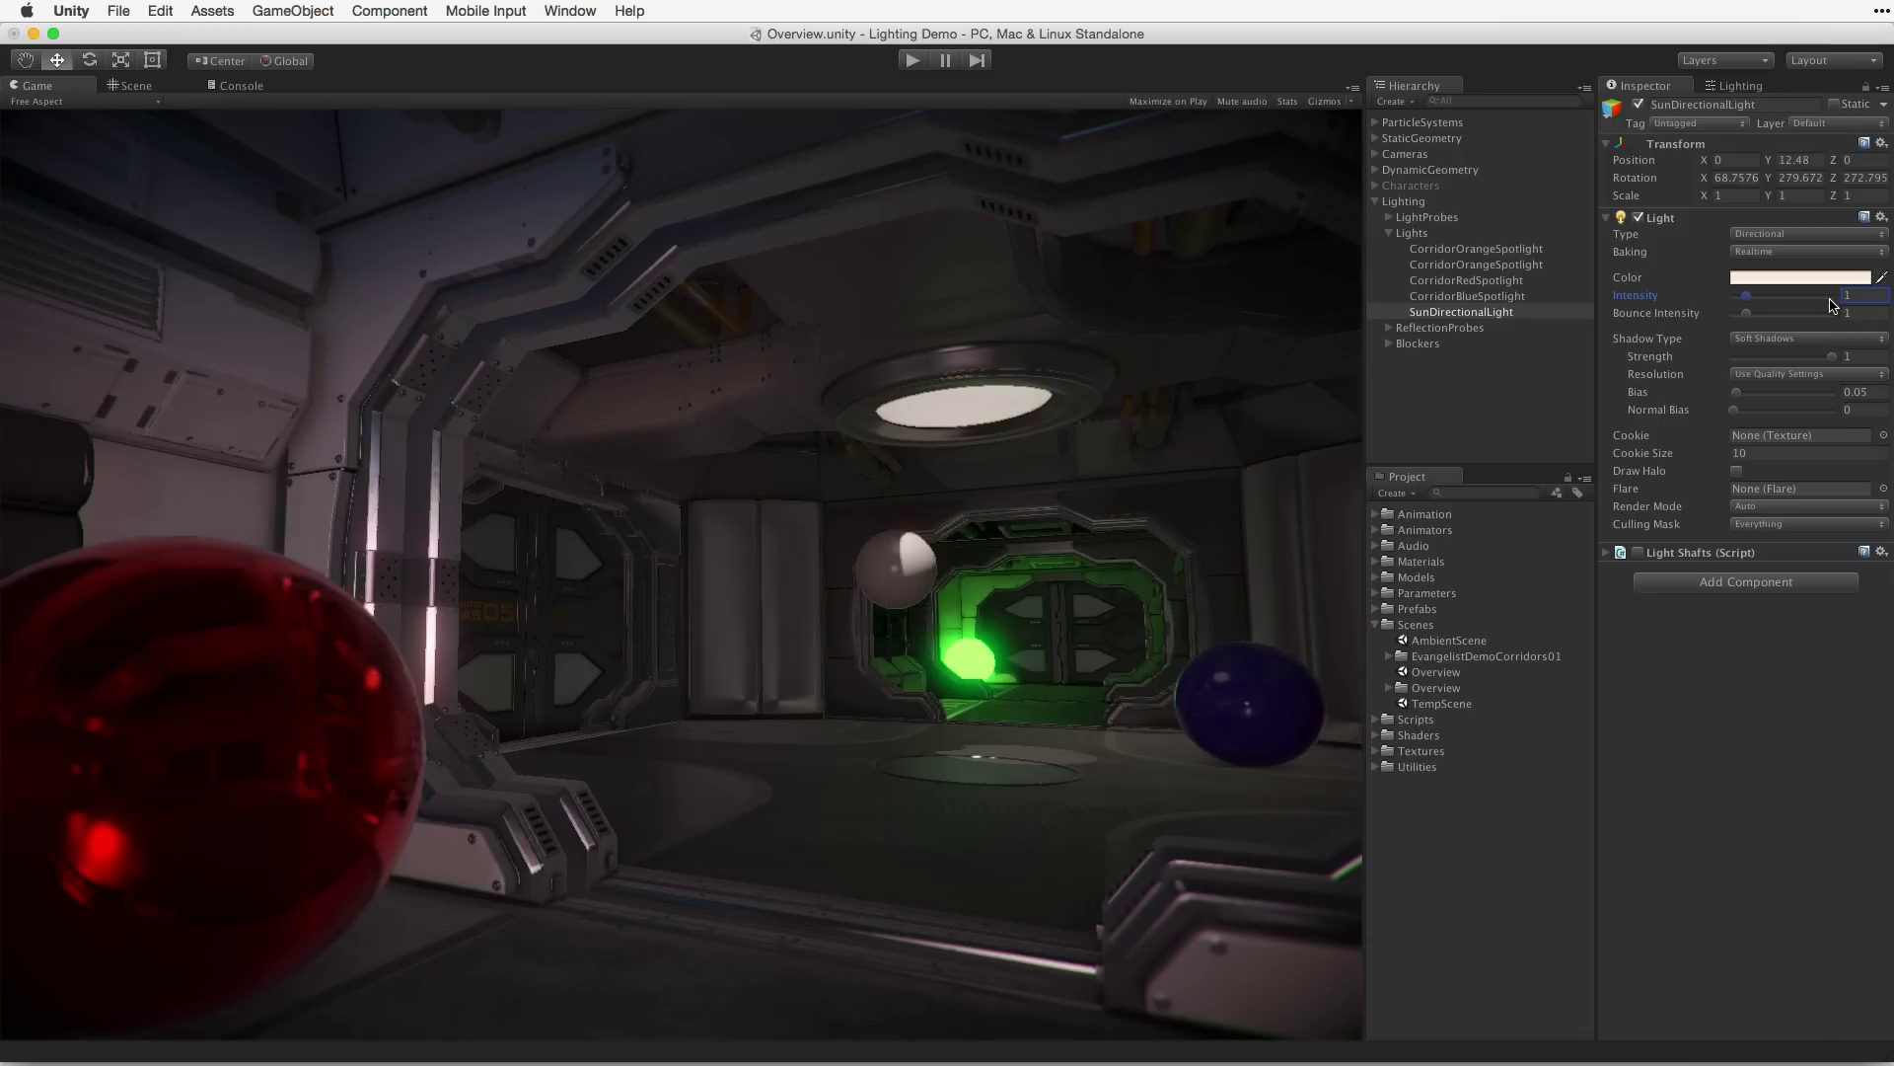
key("BackSpace")
type("0")
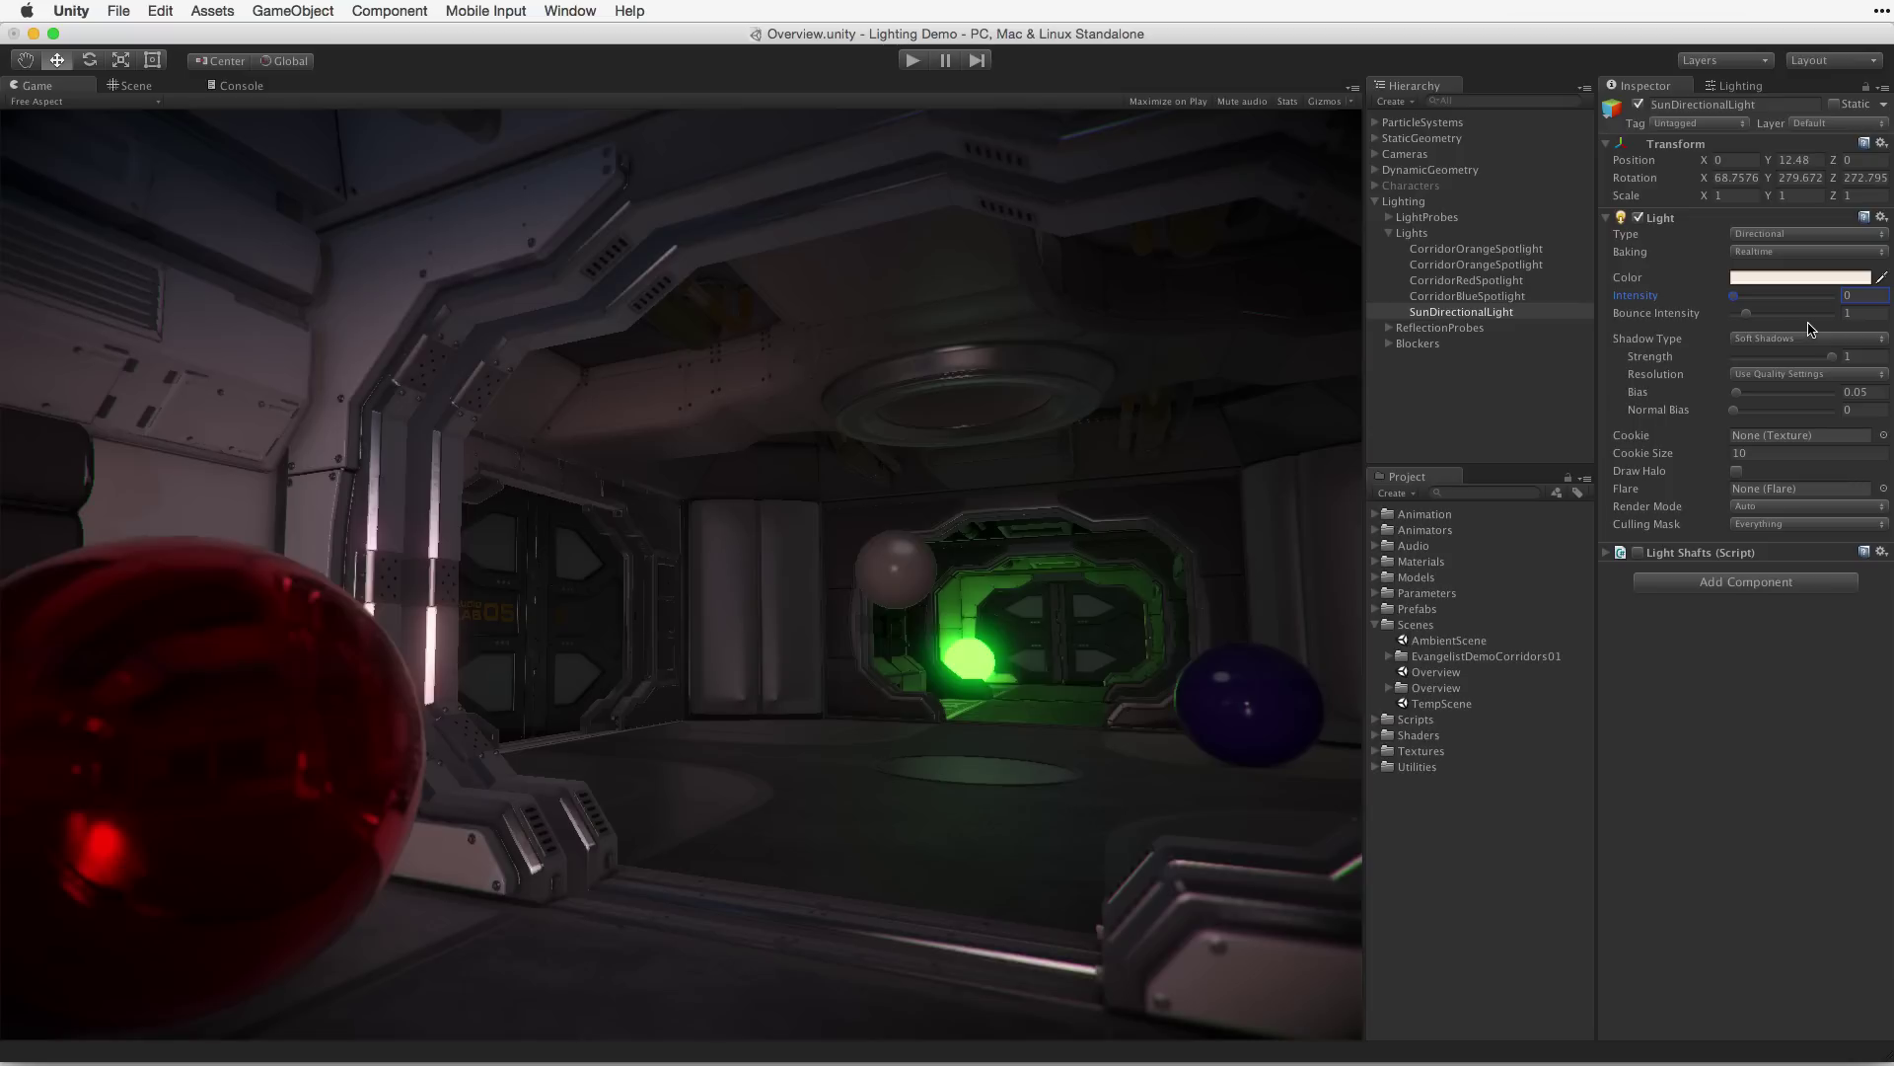
Raise the sun's intensity to 3 and swing its Y rotation to 427.6
left_click_drag(1733, 295, 1771, 295)
left_click(1767, 177)
left_click_drag(1766, 178, 1884, 177)
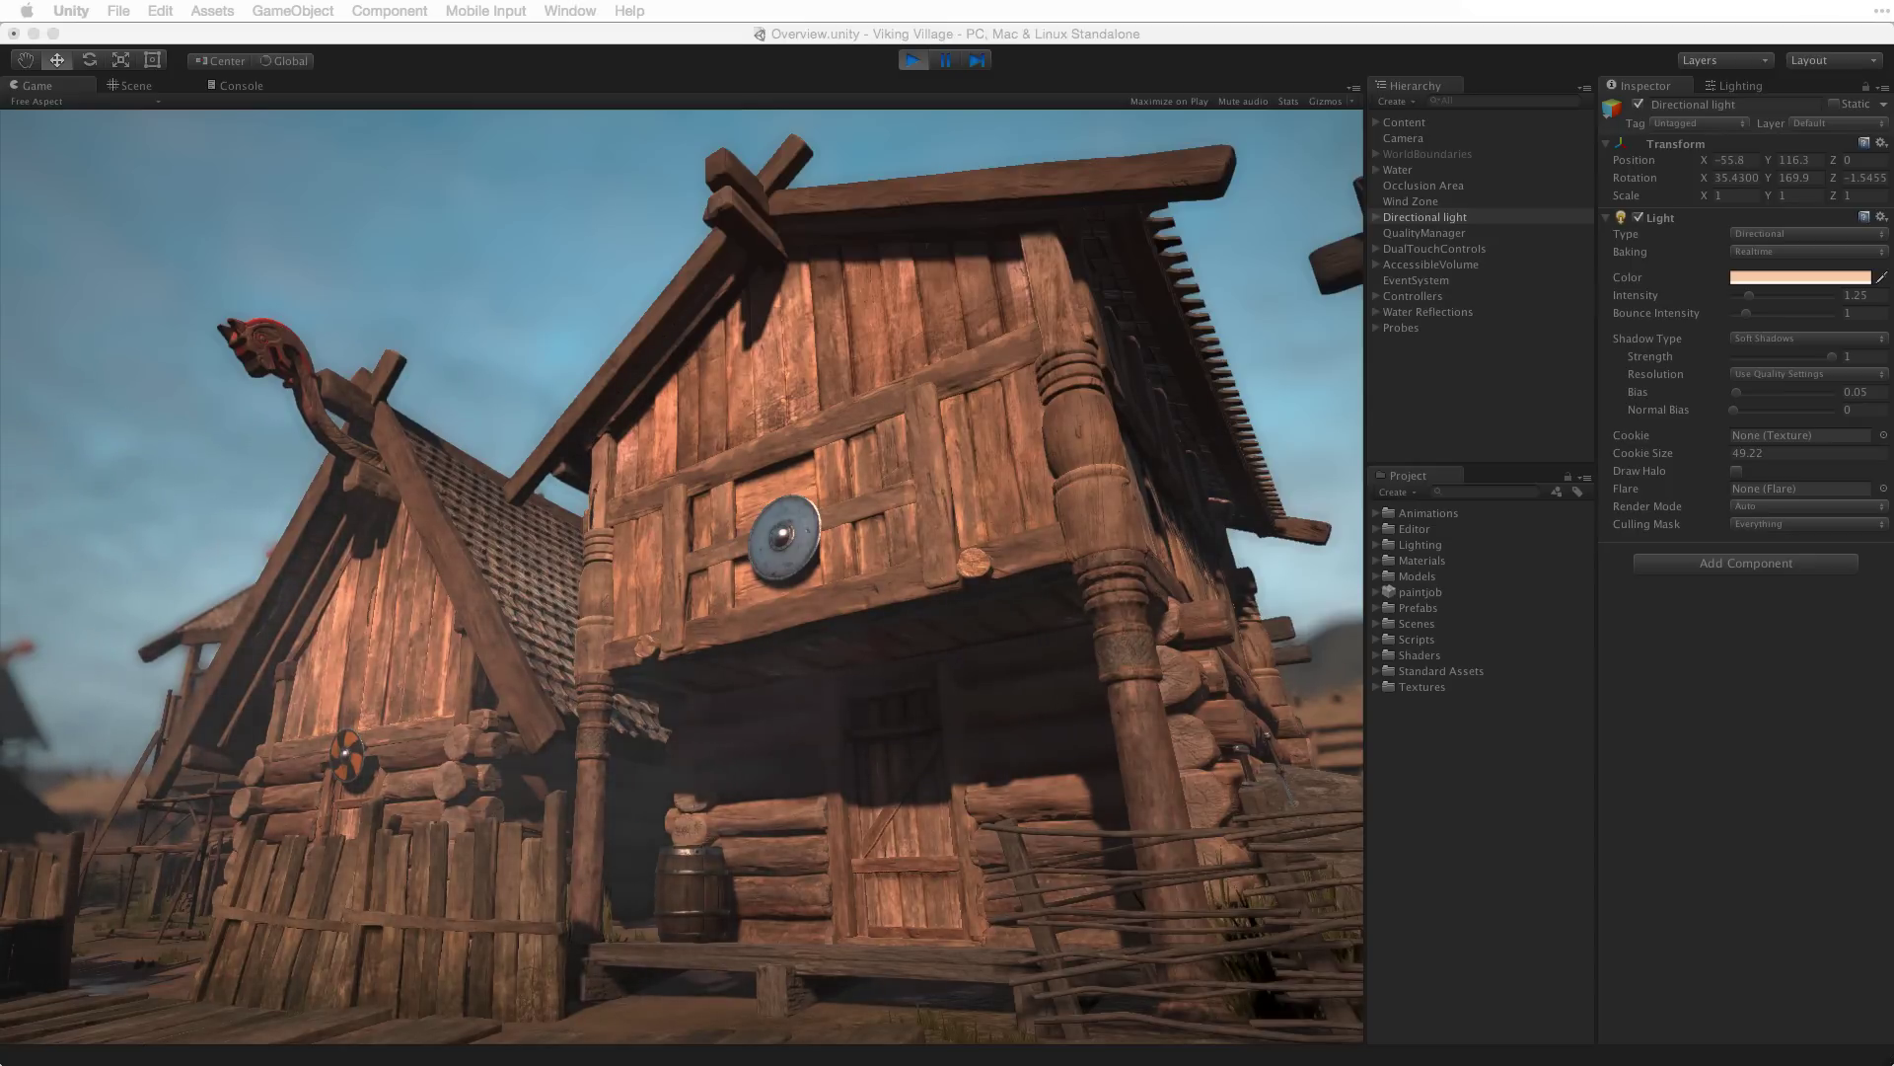
Stop Play mode, raise the Directional light's Bounce Intensity, and increase the scene's Bounce Boost
key("super+p")
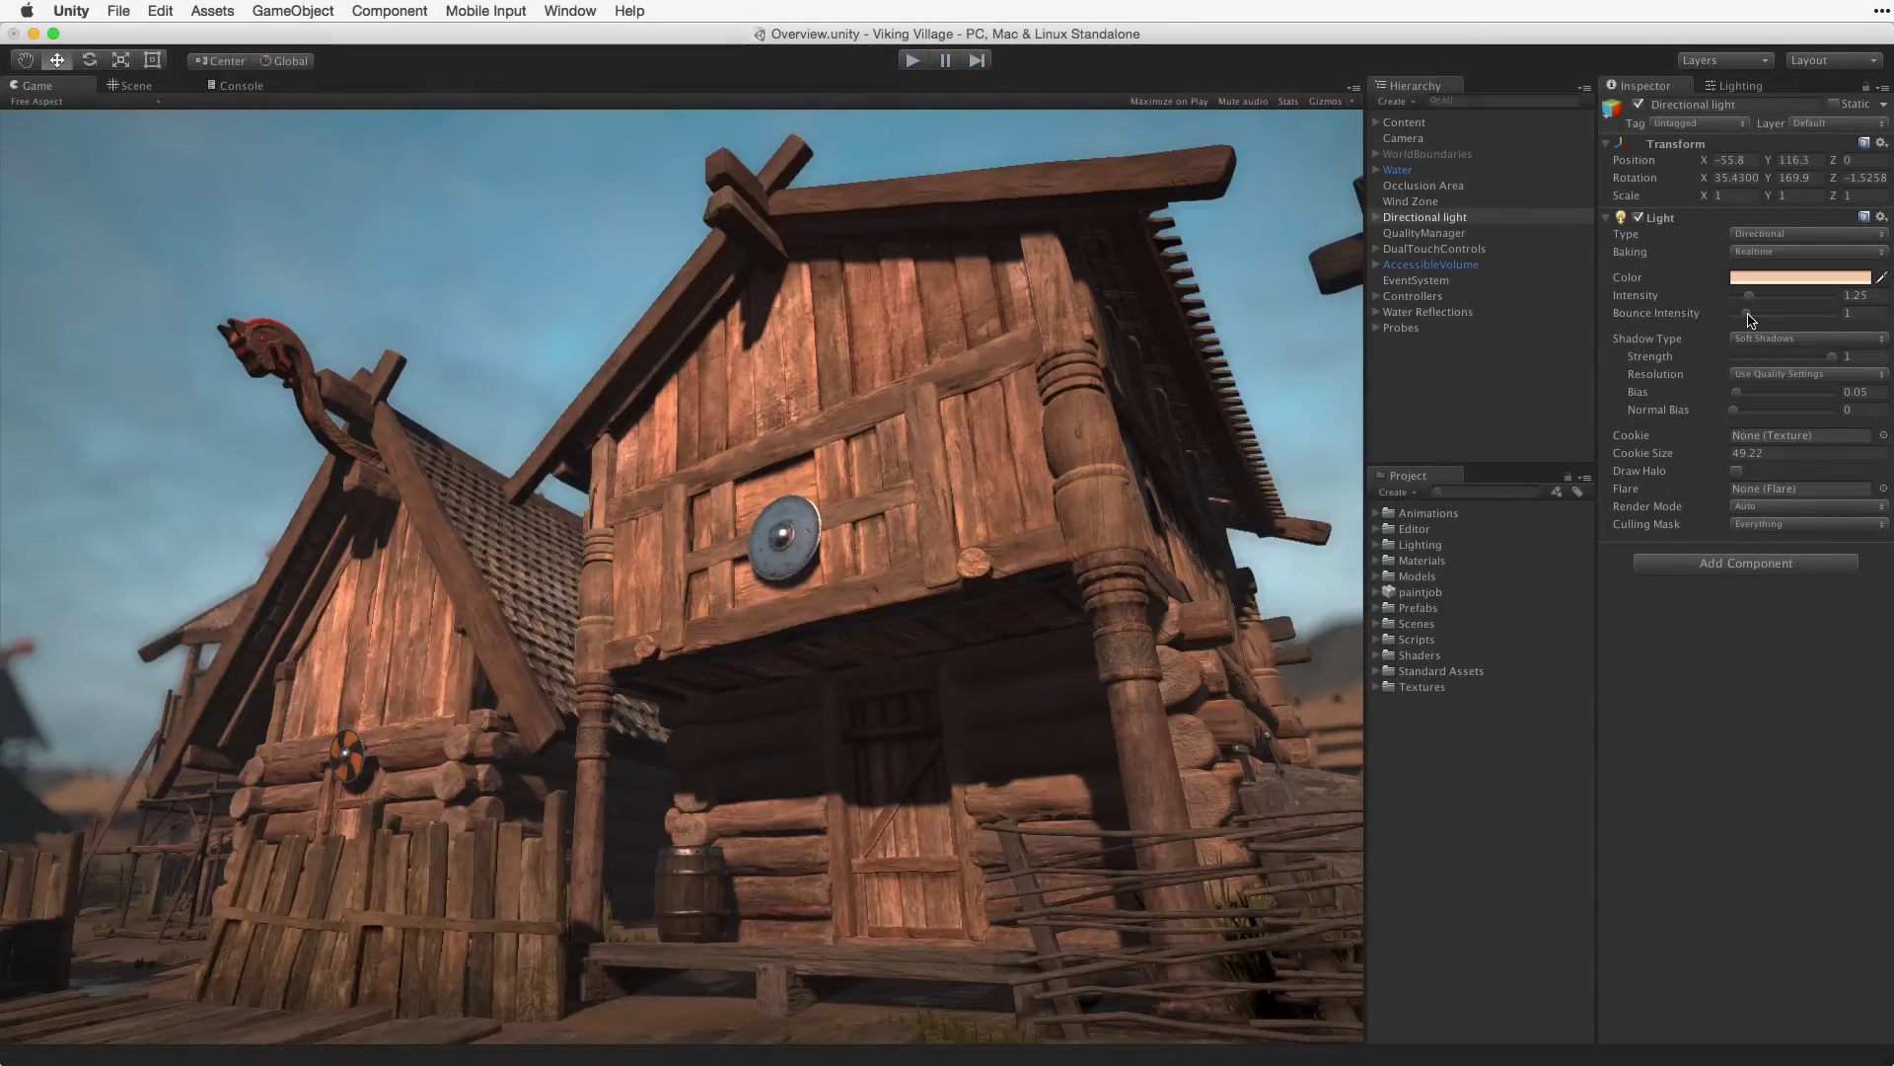
left_click(1749, 315)
mouse_move(1749, 319)
left_mouse_down()
mouse_move(1766, 319)
mouse_move(1748, 313)
left_mouse_up()
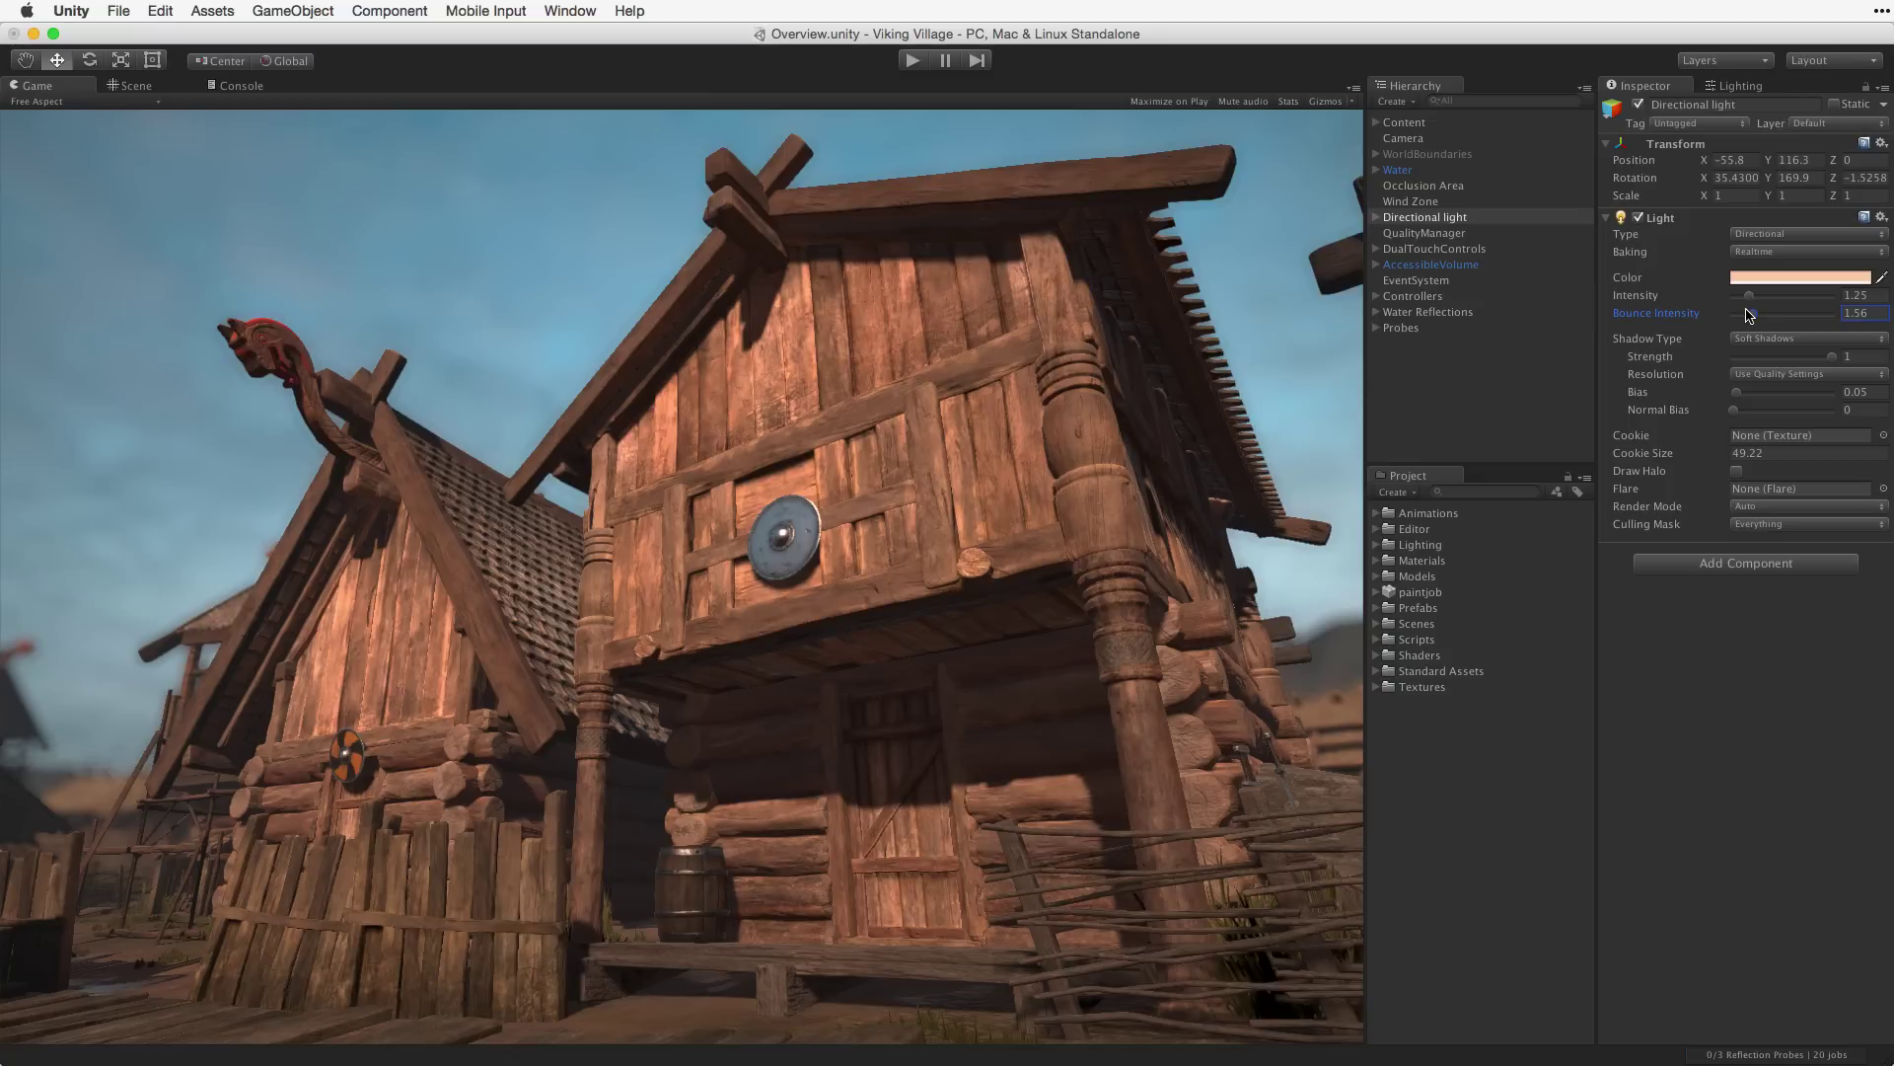
left_click(1739, 86)
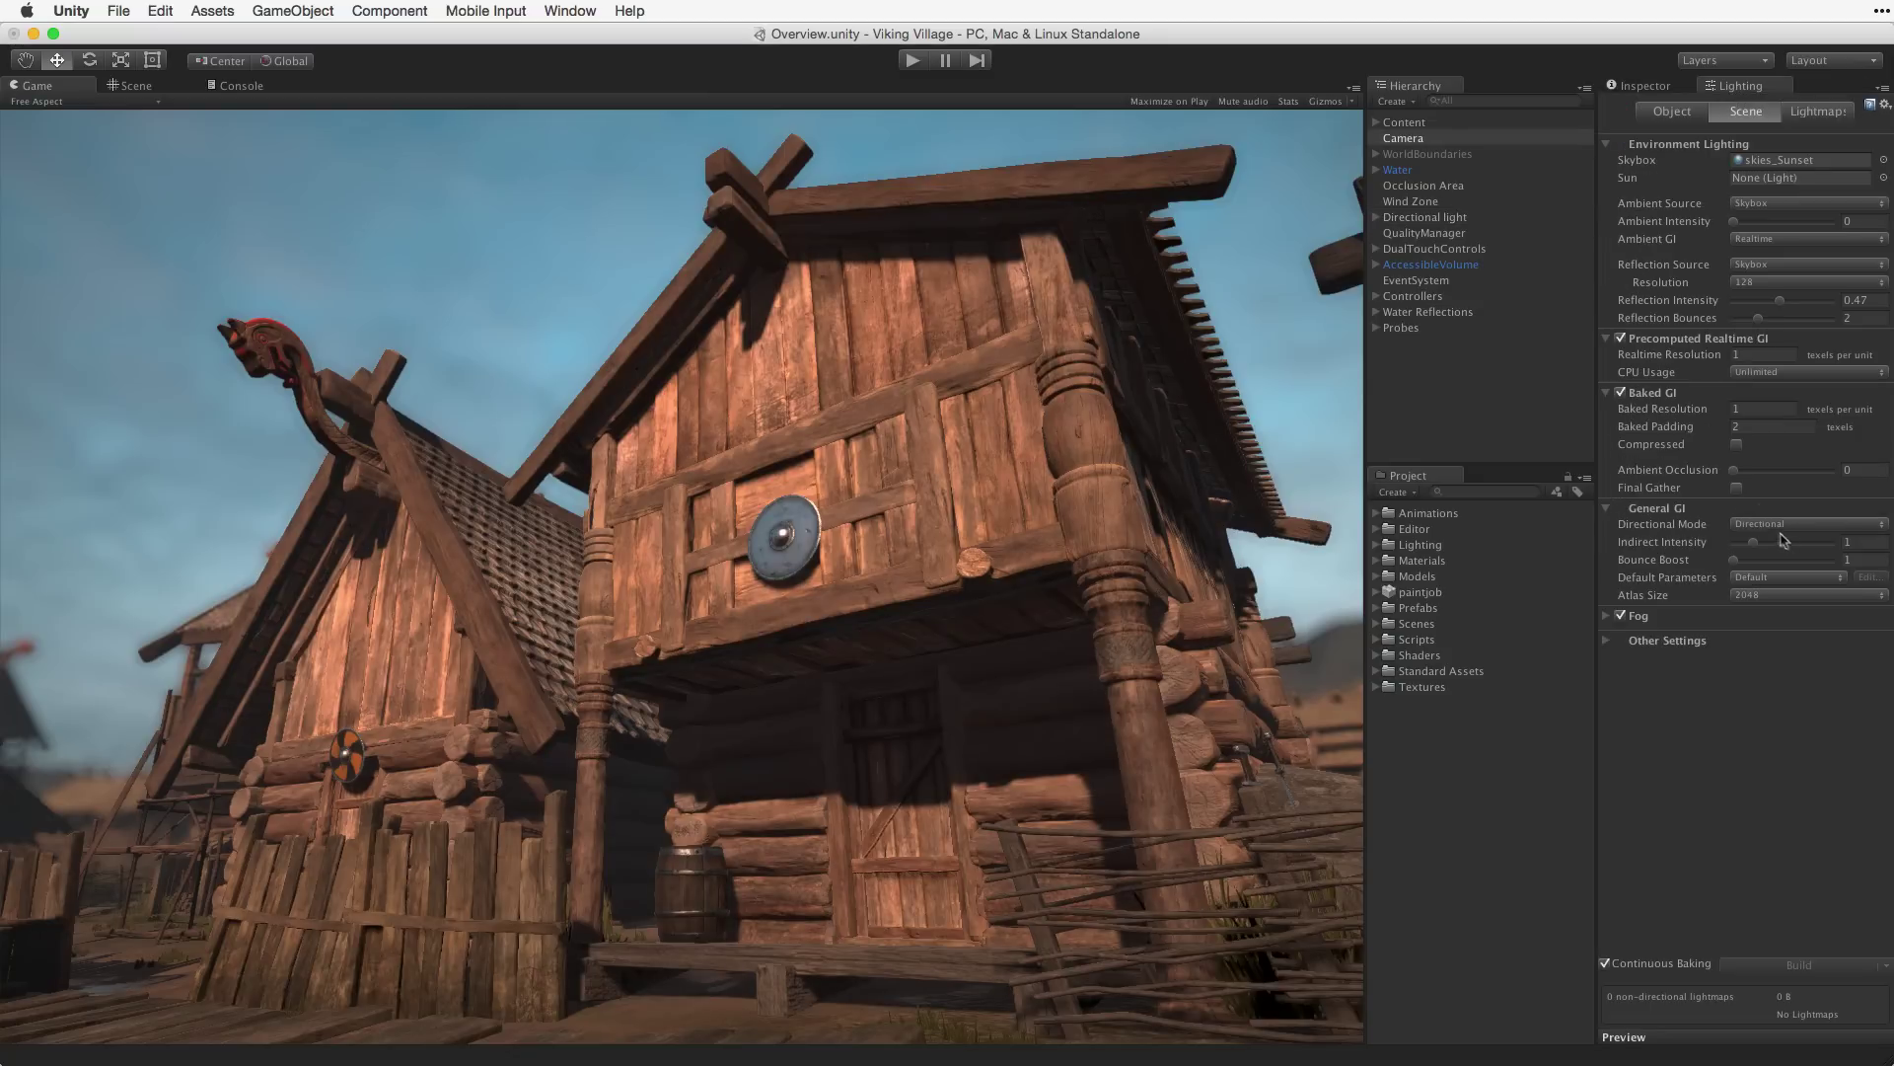
mouse_move(1739, 560)
left_mouse_down()
mouse_move(1786, 567)
mouse_move(1704, 576)
mouse_move(1813, 549)
mouse_move(1774, 552)
left_mouse_up()
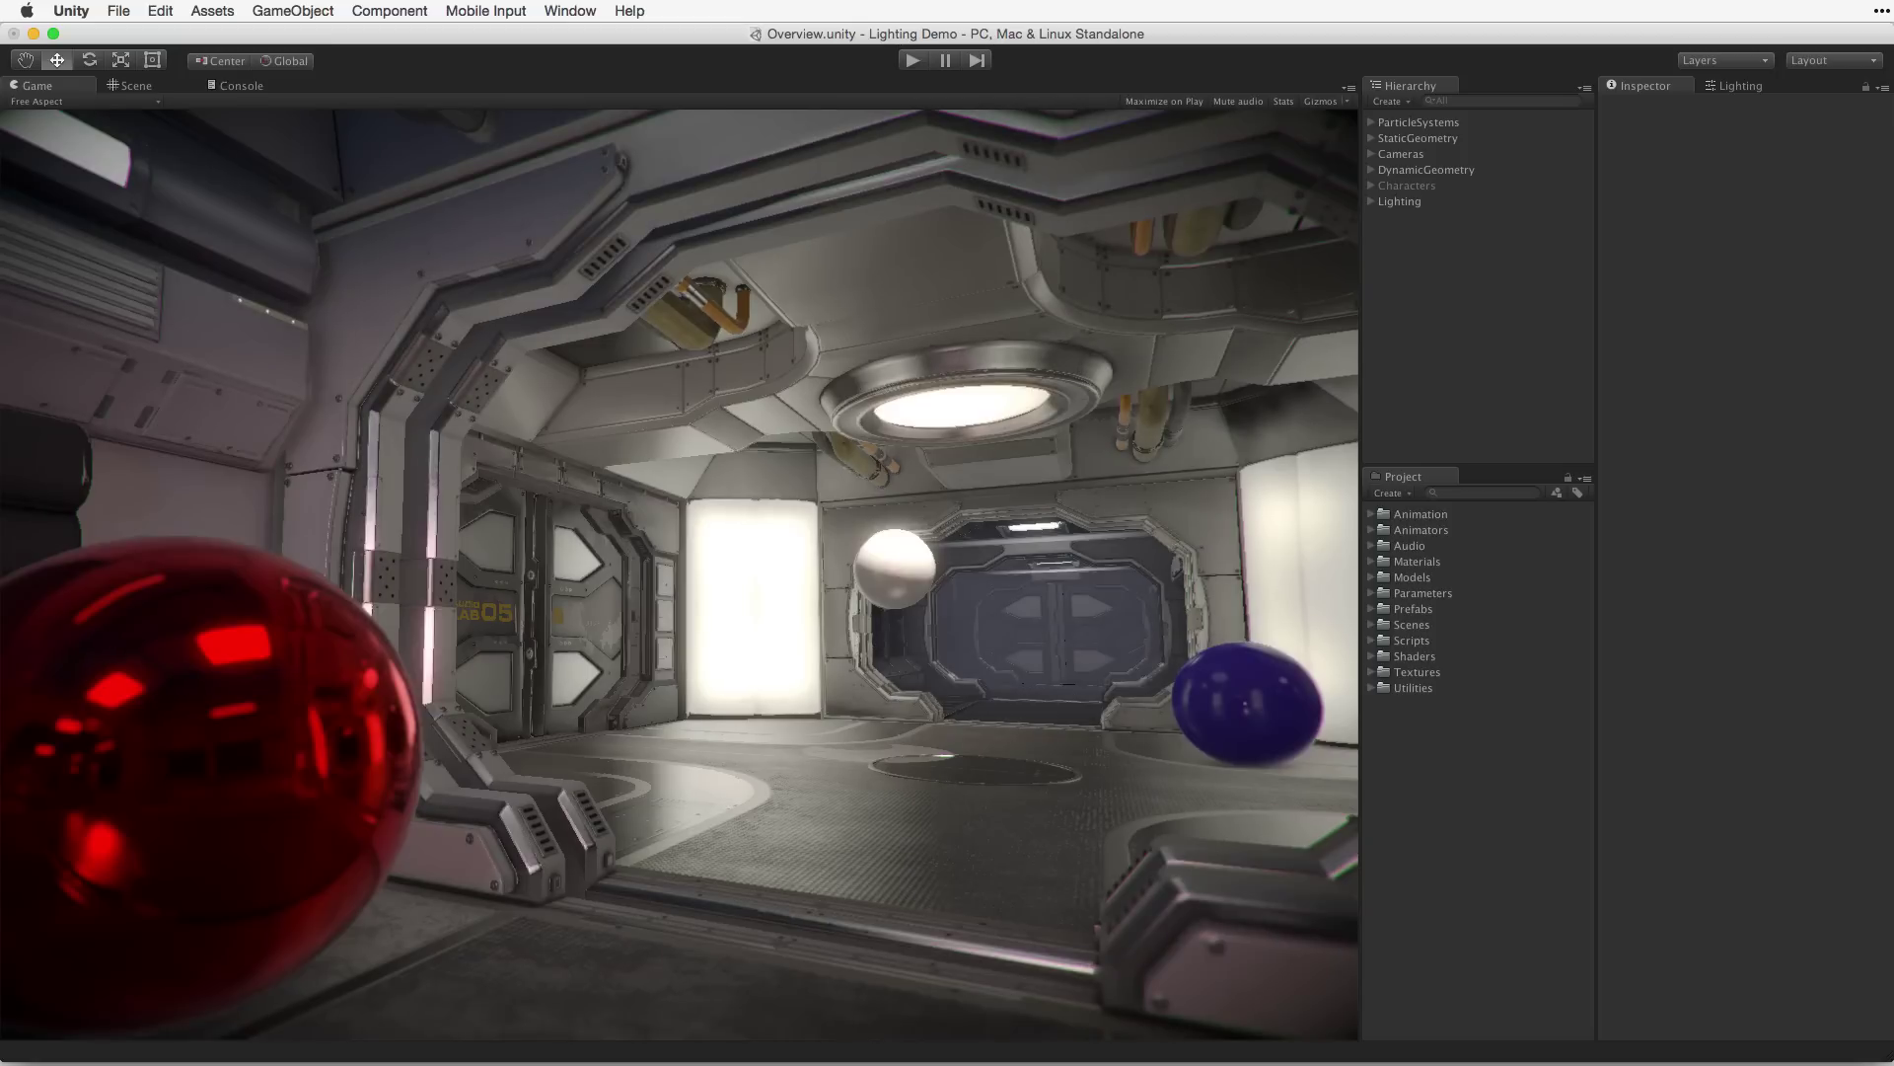
Lower the HallwayHub material's emission intensity and tint its emission colour toward yellow
left_click(1374, 562)
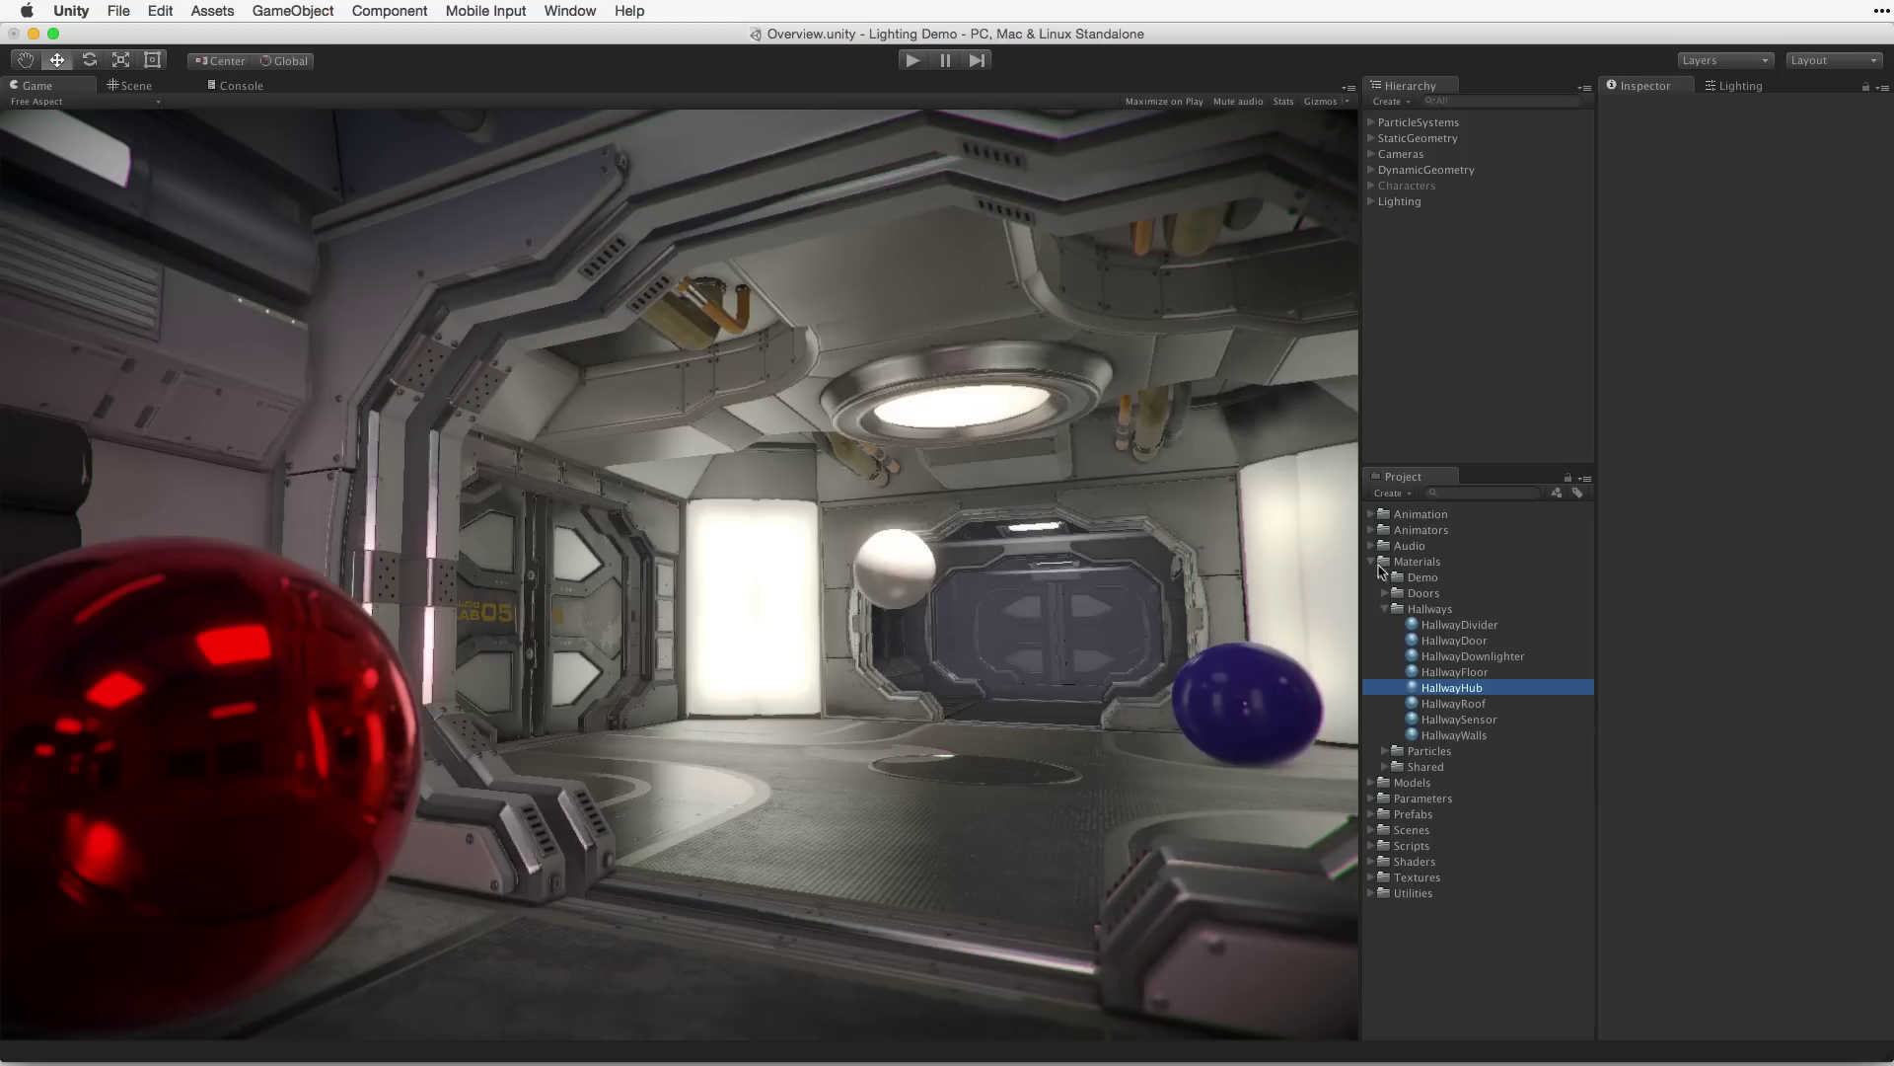
left_click(1468, 691)
left_click_drag(1843, 291, 1813, 324)
left_click(1743, 290)
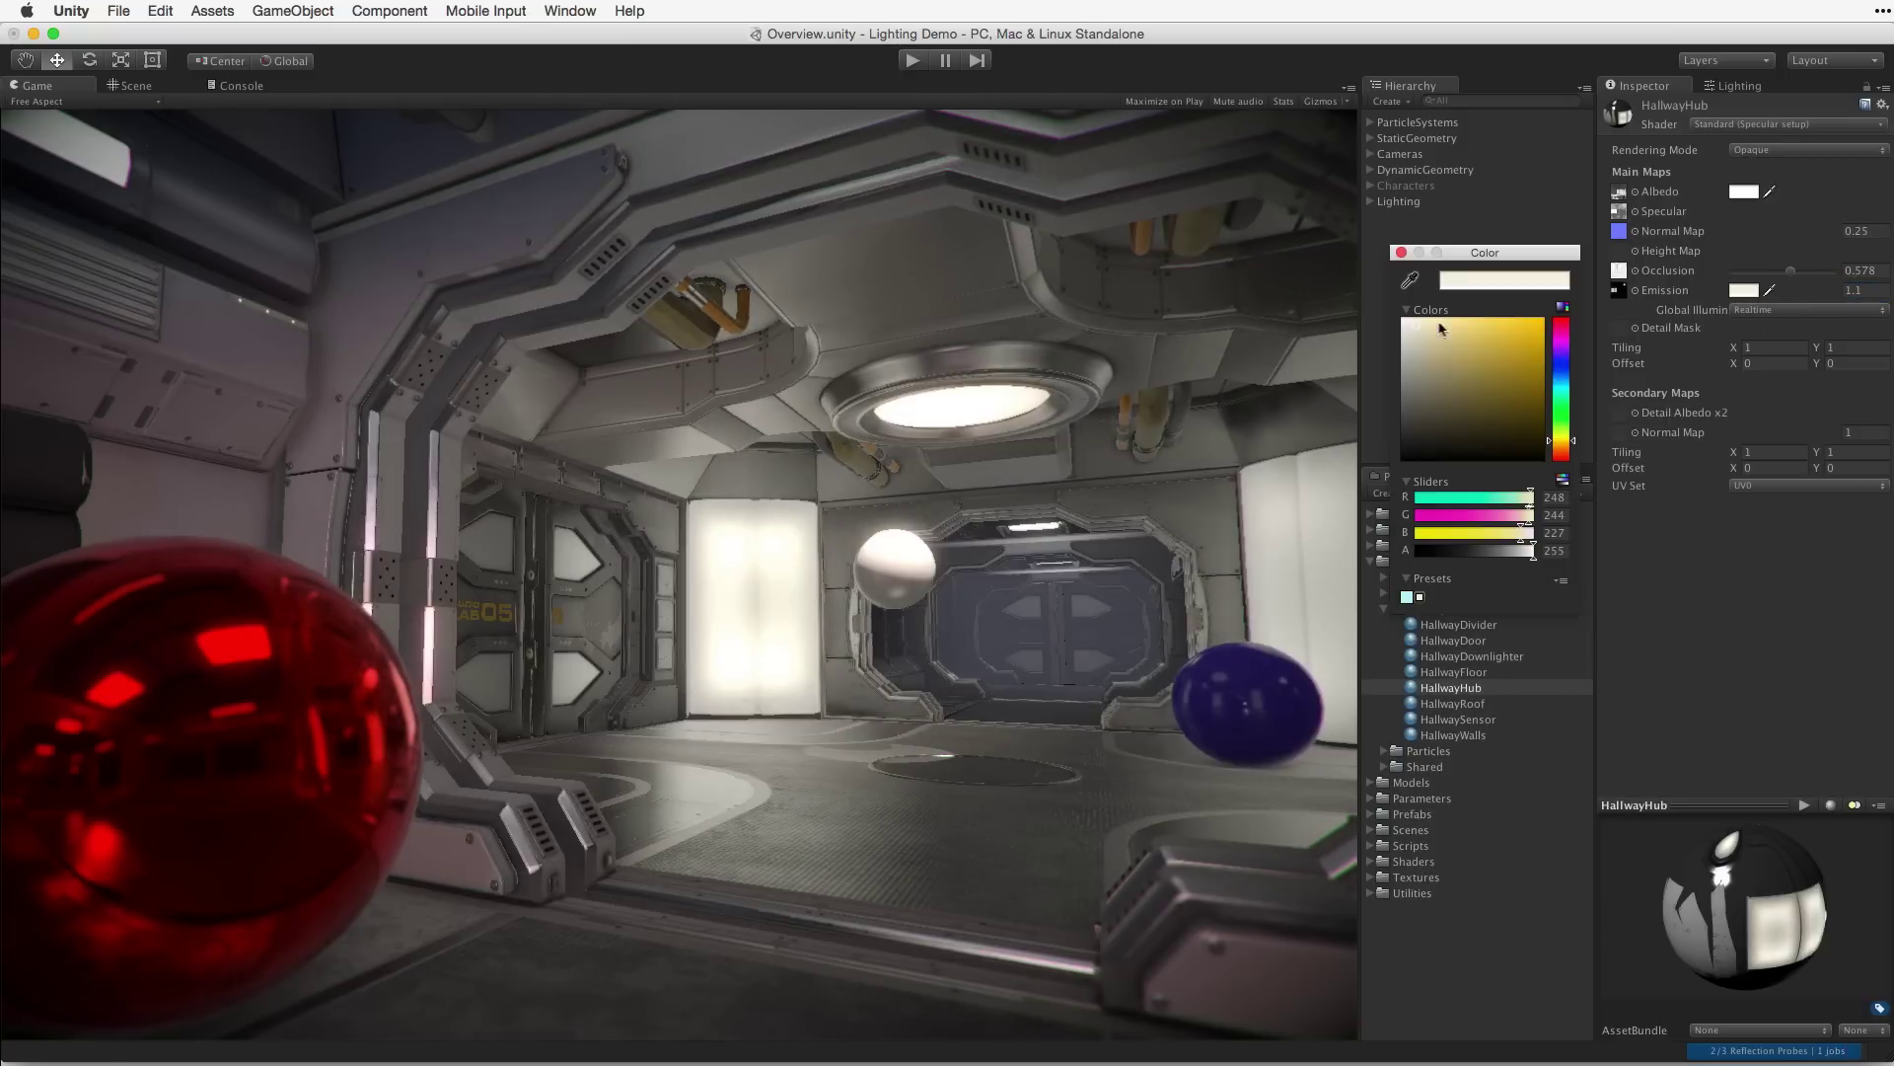
left_click_drag(1437, 316, 1540, 321)
left_click_drag(1562, 457, 1571, 363)
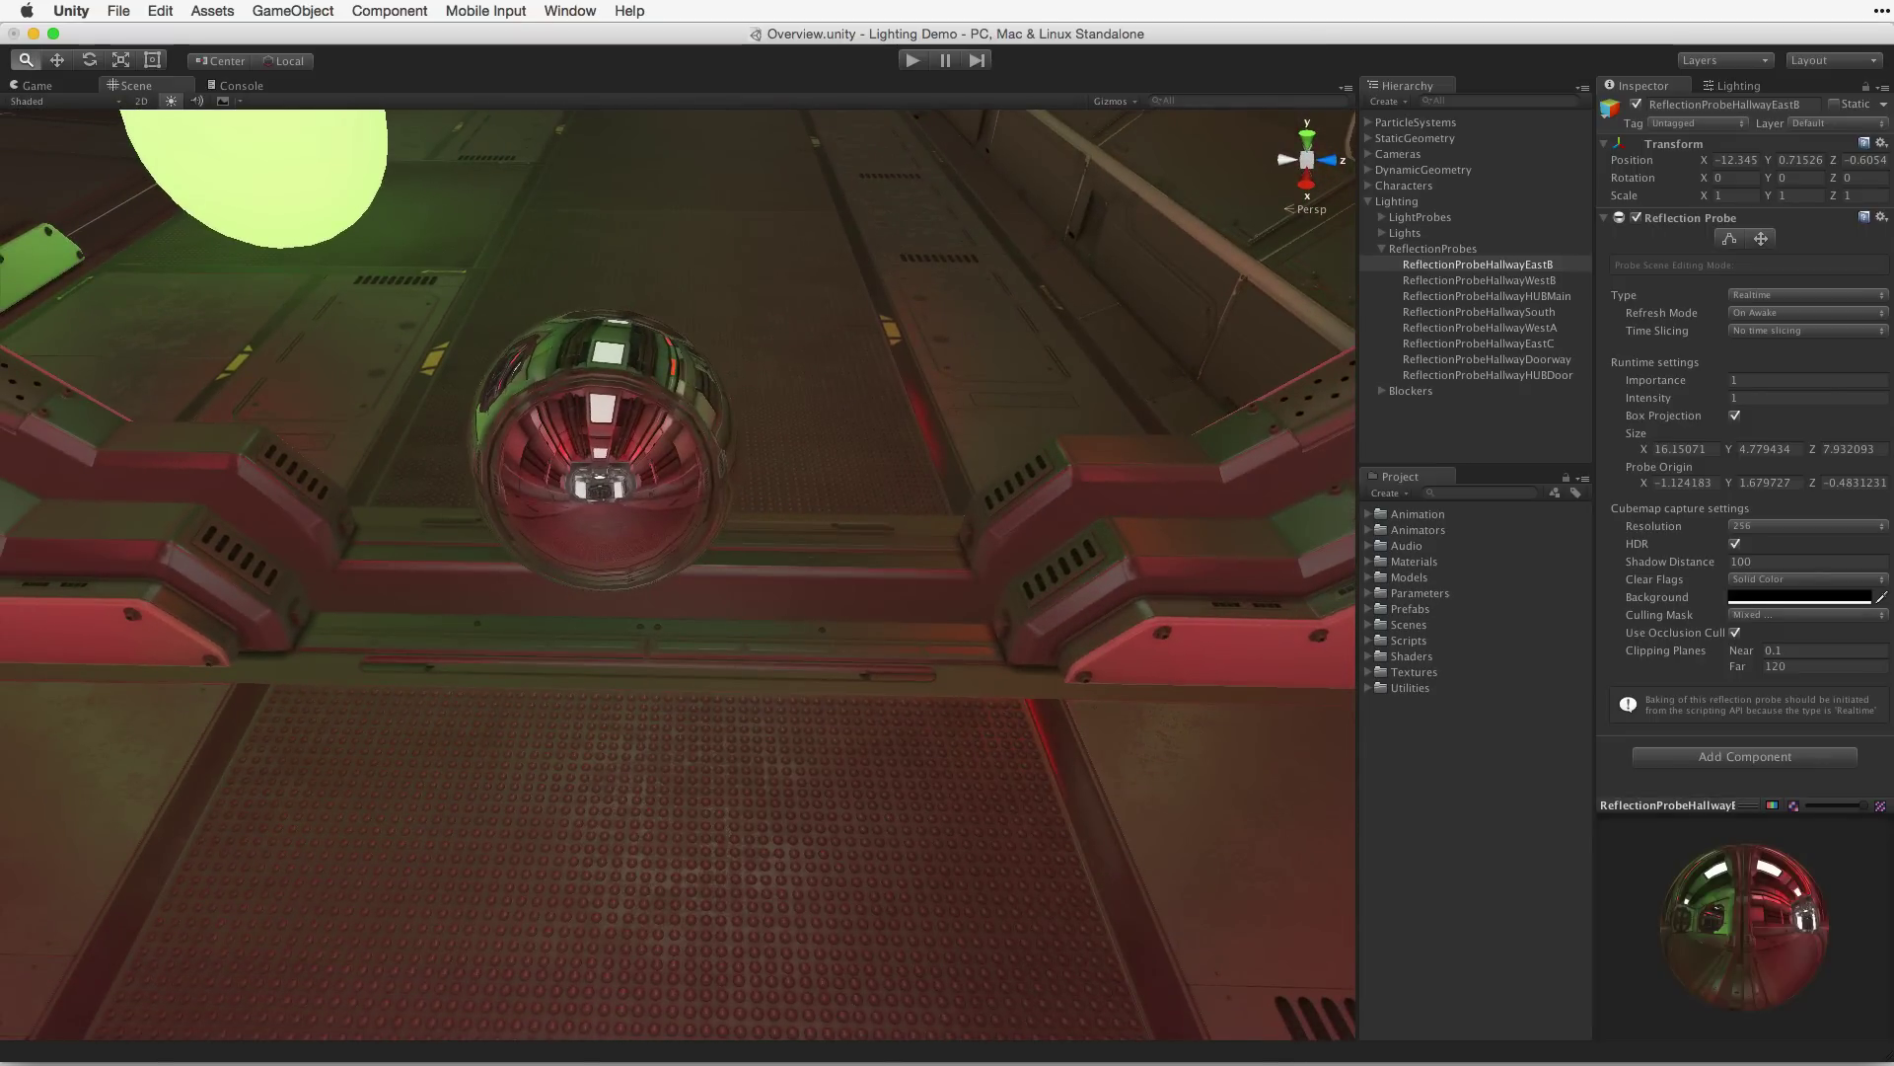
Zoom out to the whole ReflectionProbeHallwayEastB box, undoing a trial move and X size change to keep 16.15071
right_click_drag(636, 370, 636, 370, "alt")
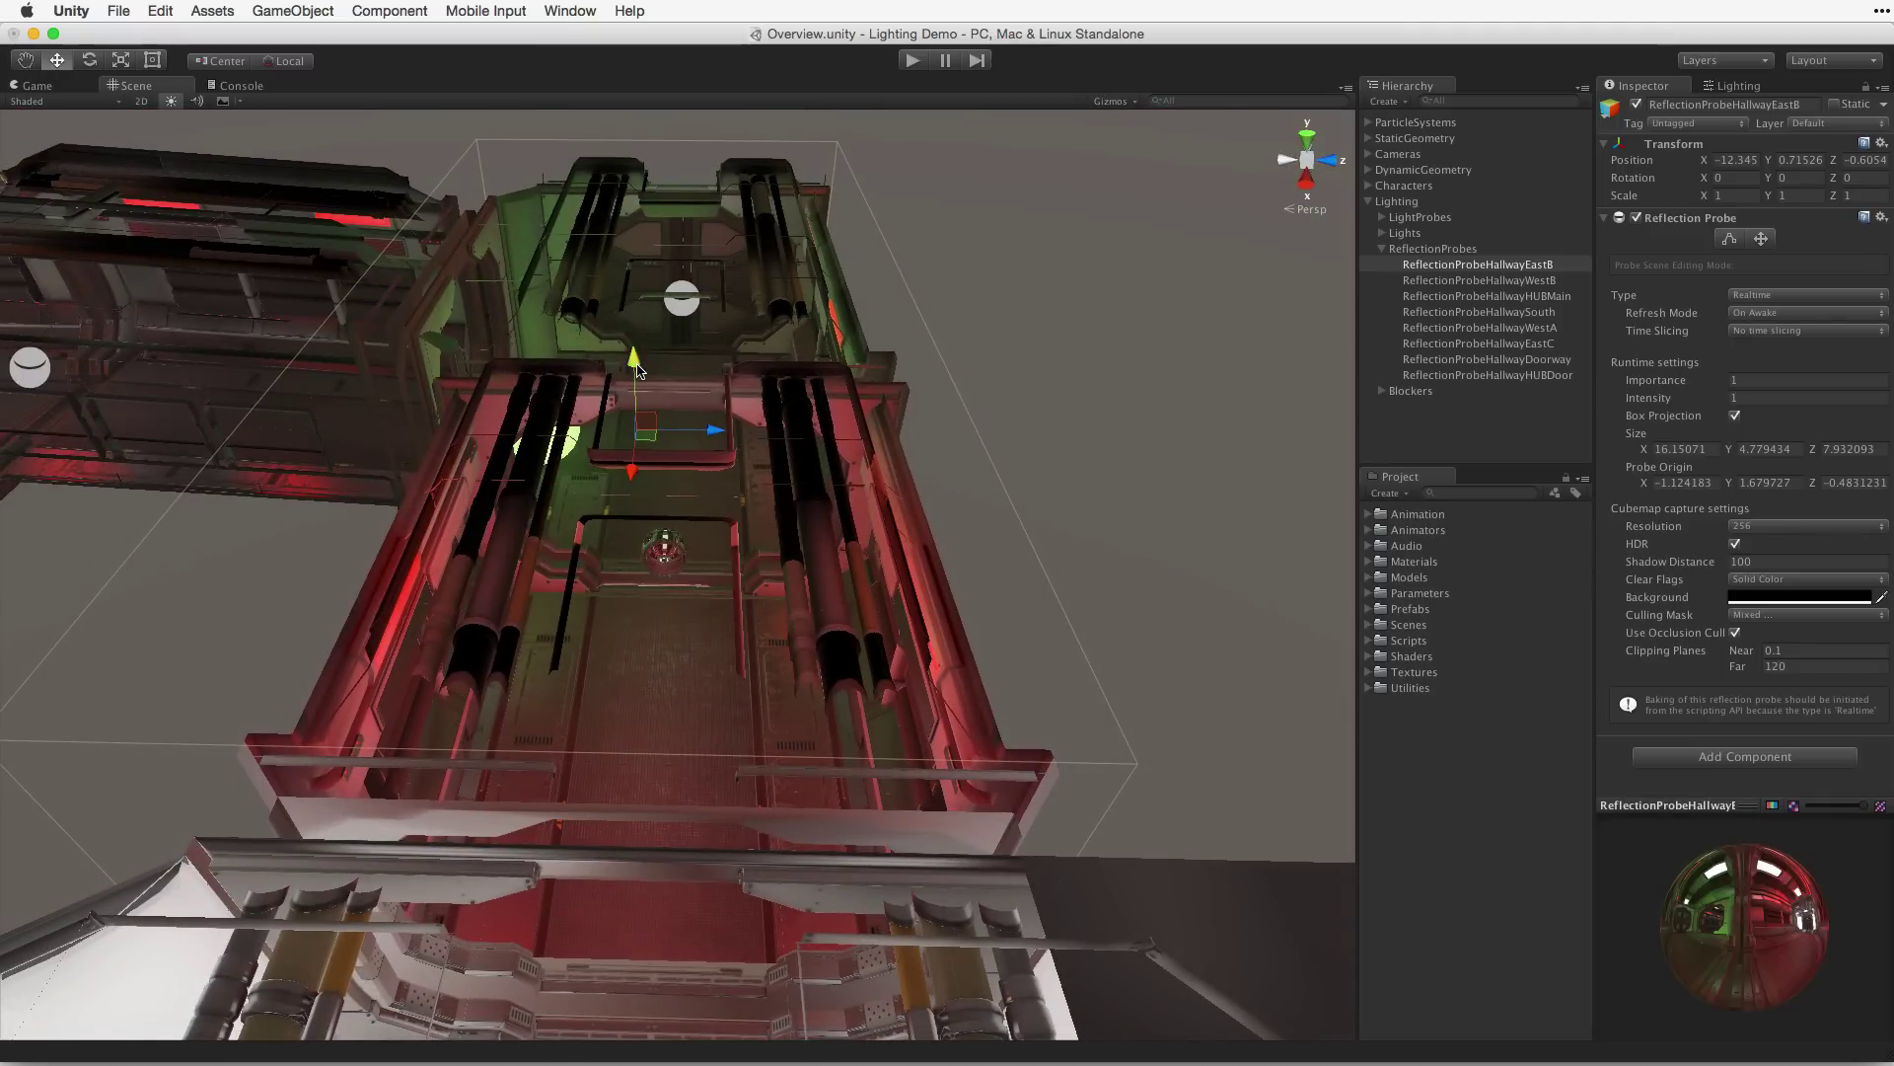
left_click_drag(636, 370, 653, 405)
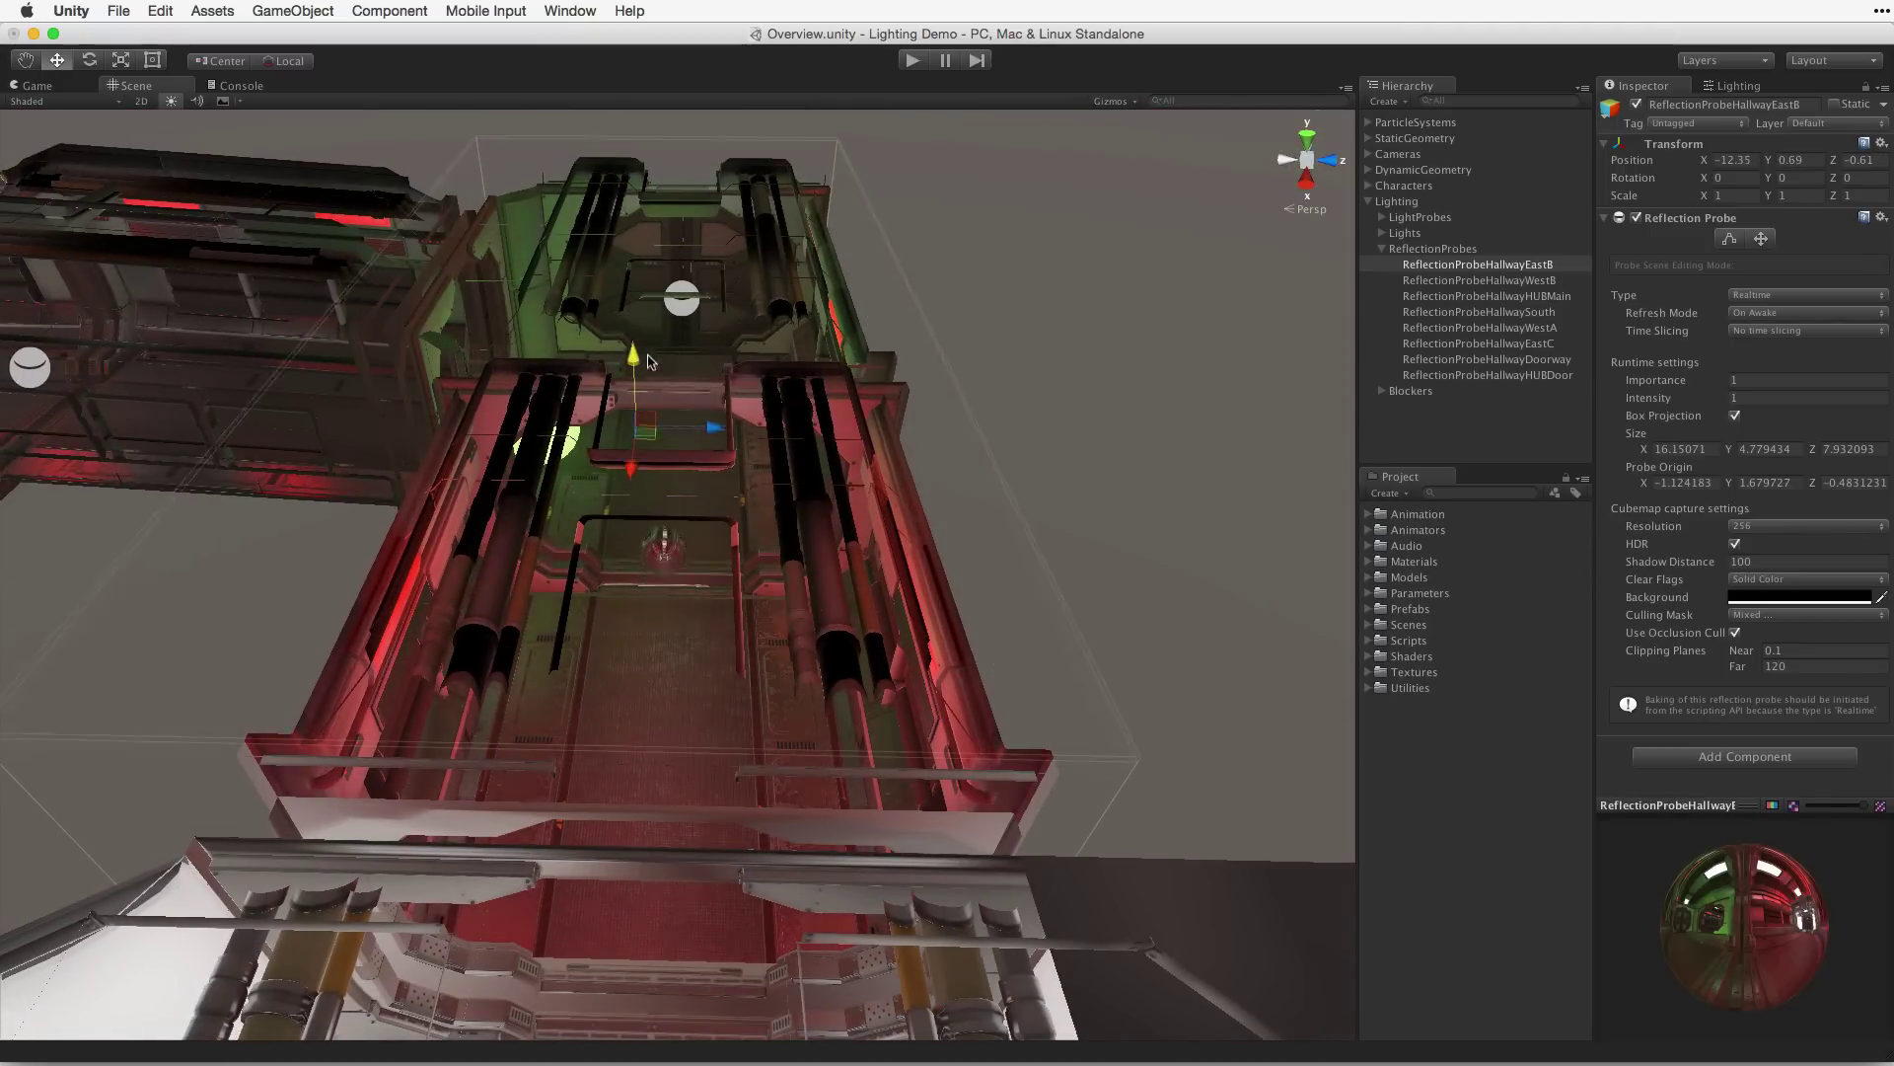
key("super+z")
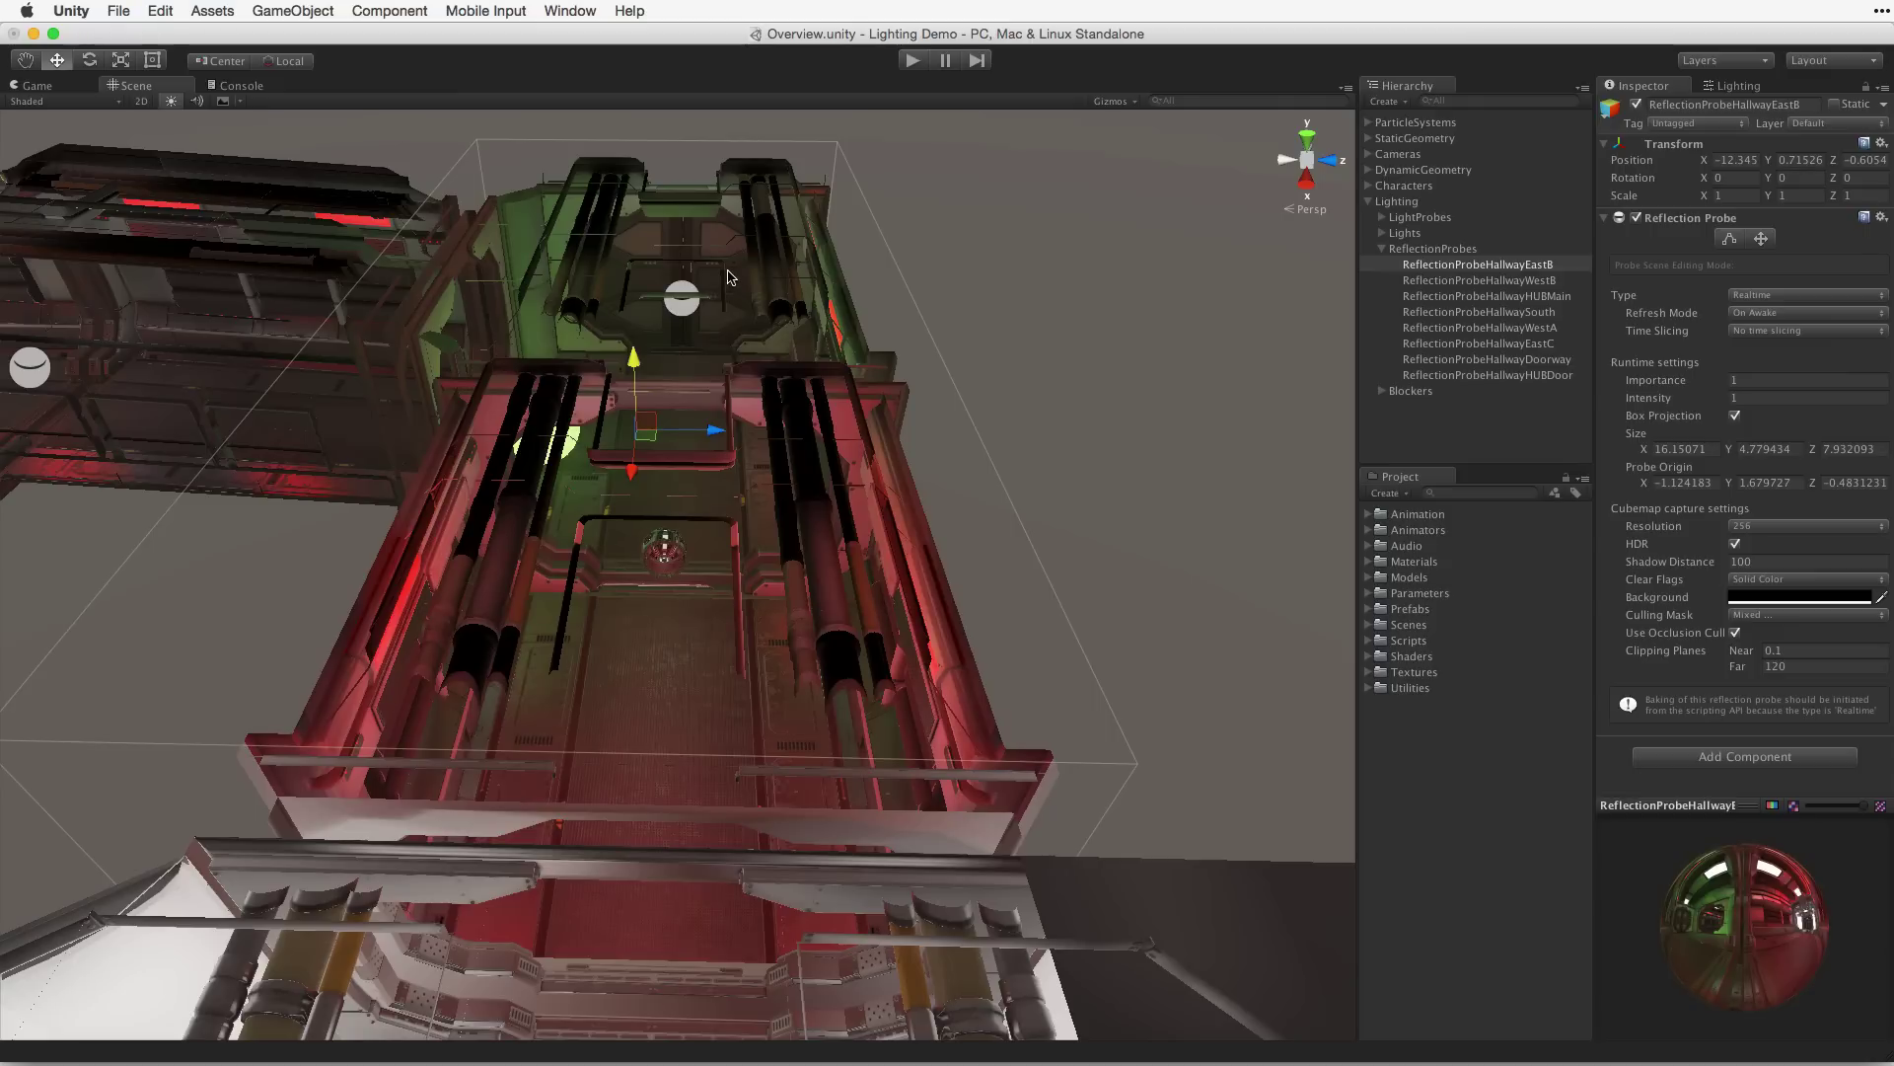
left_click(1668, 449)
type("5.7620.0")
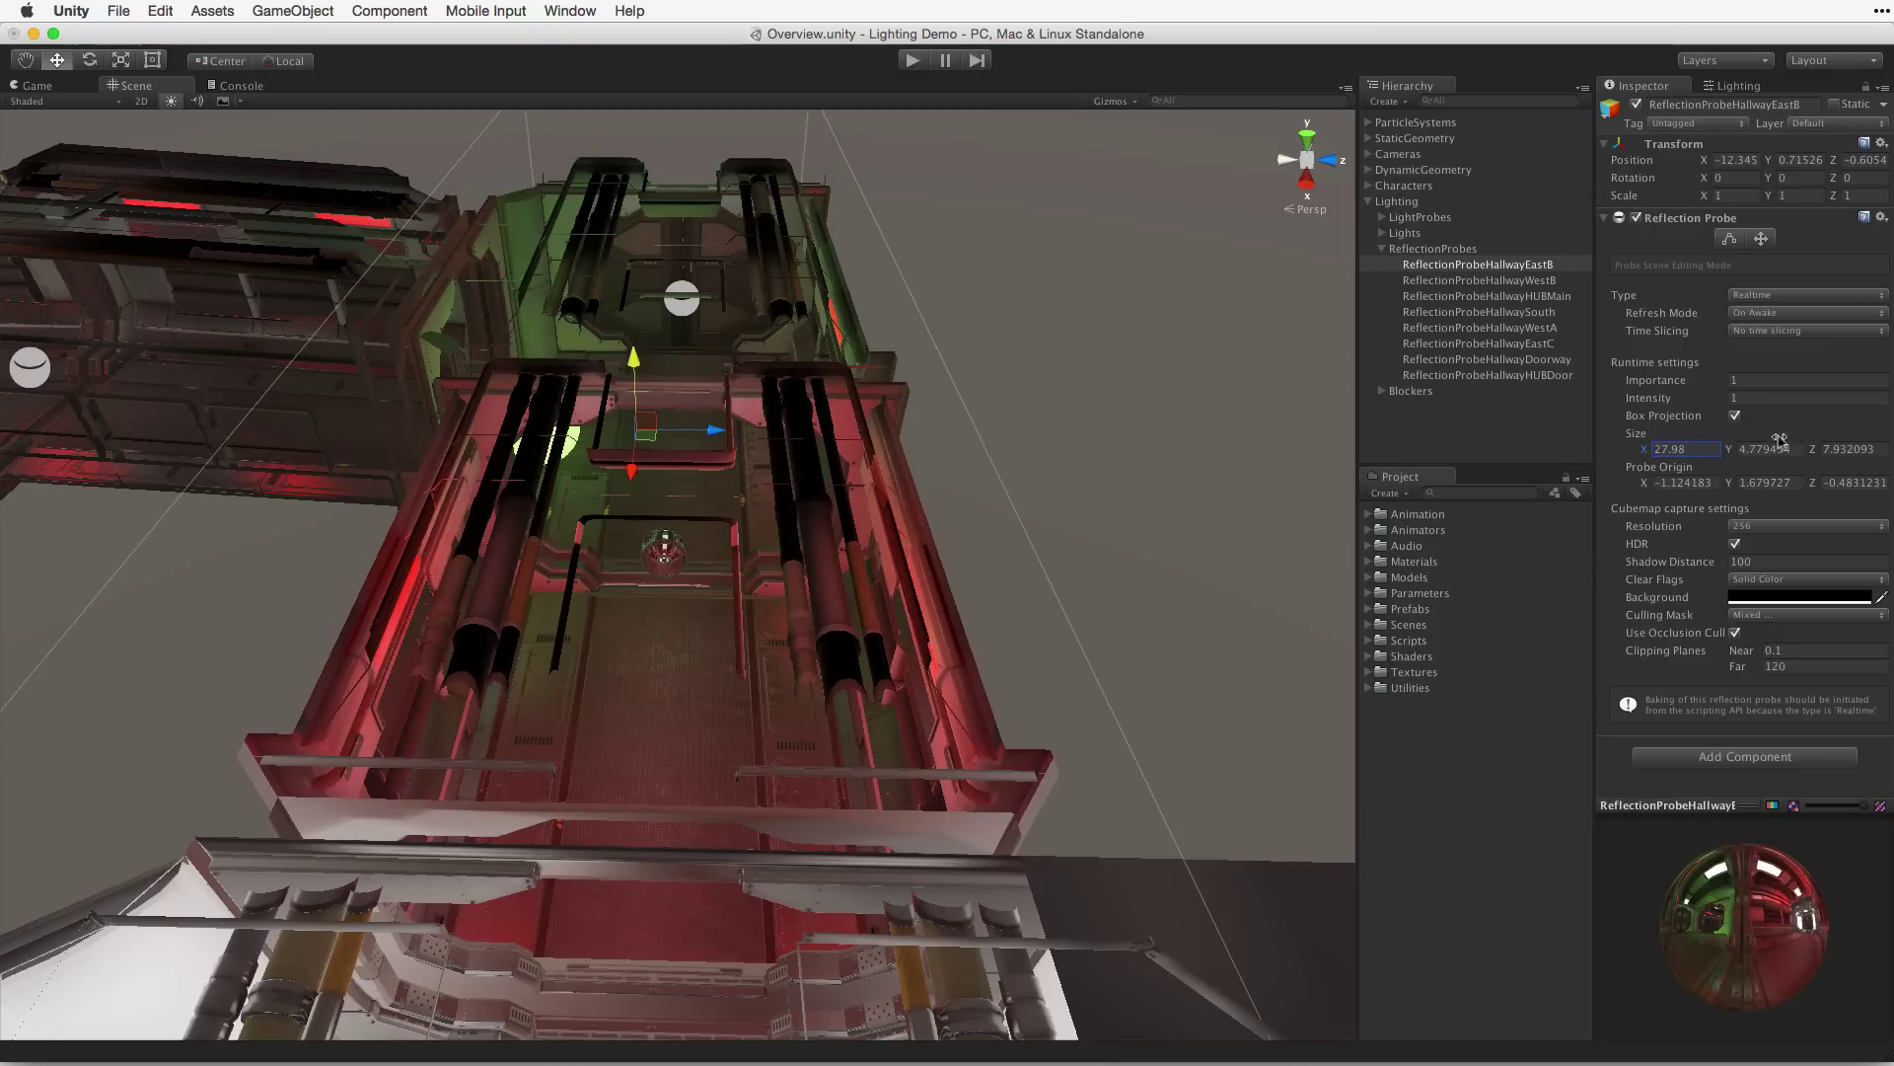
key("super+z")
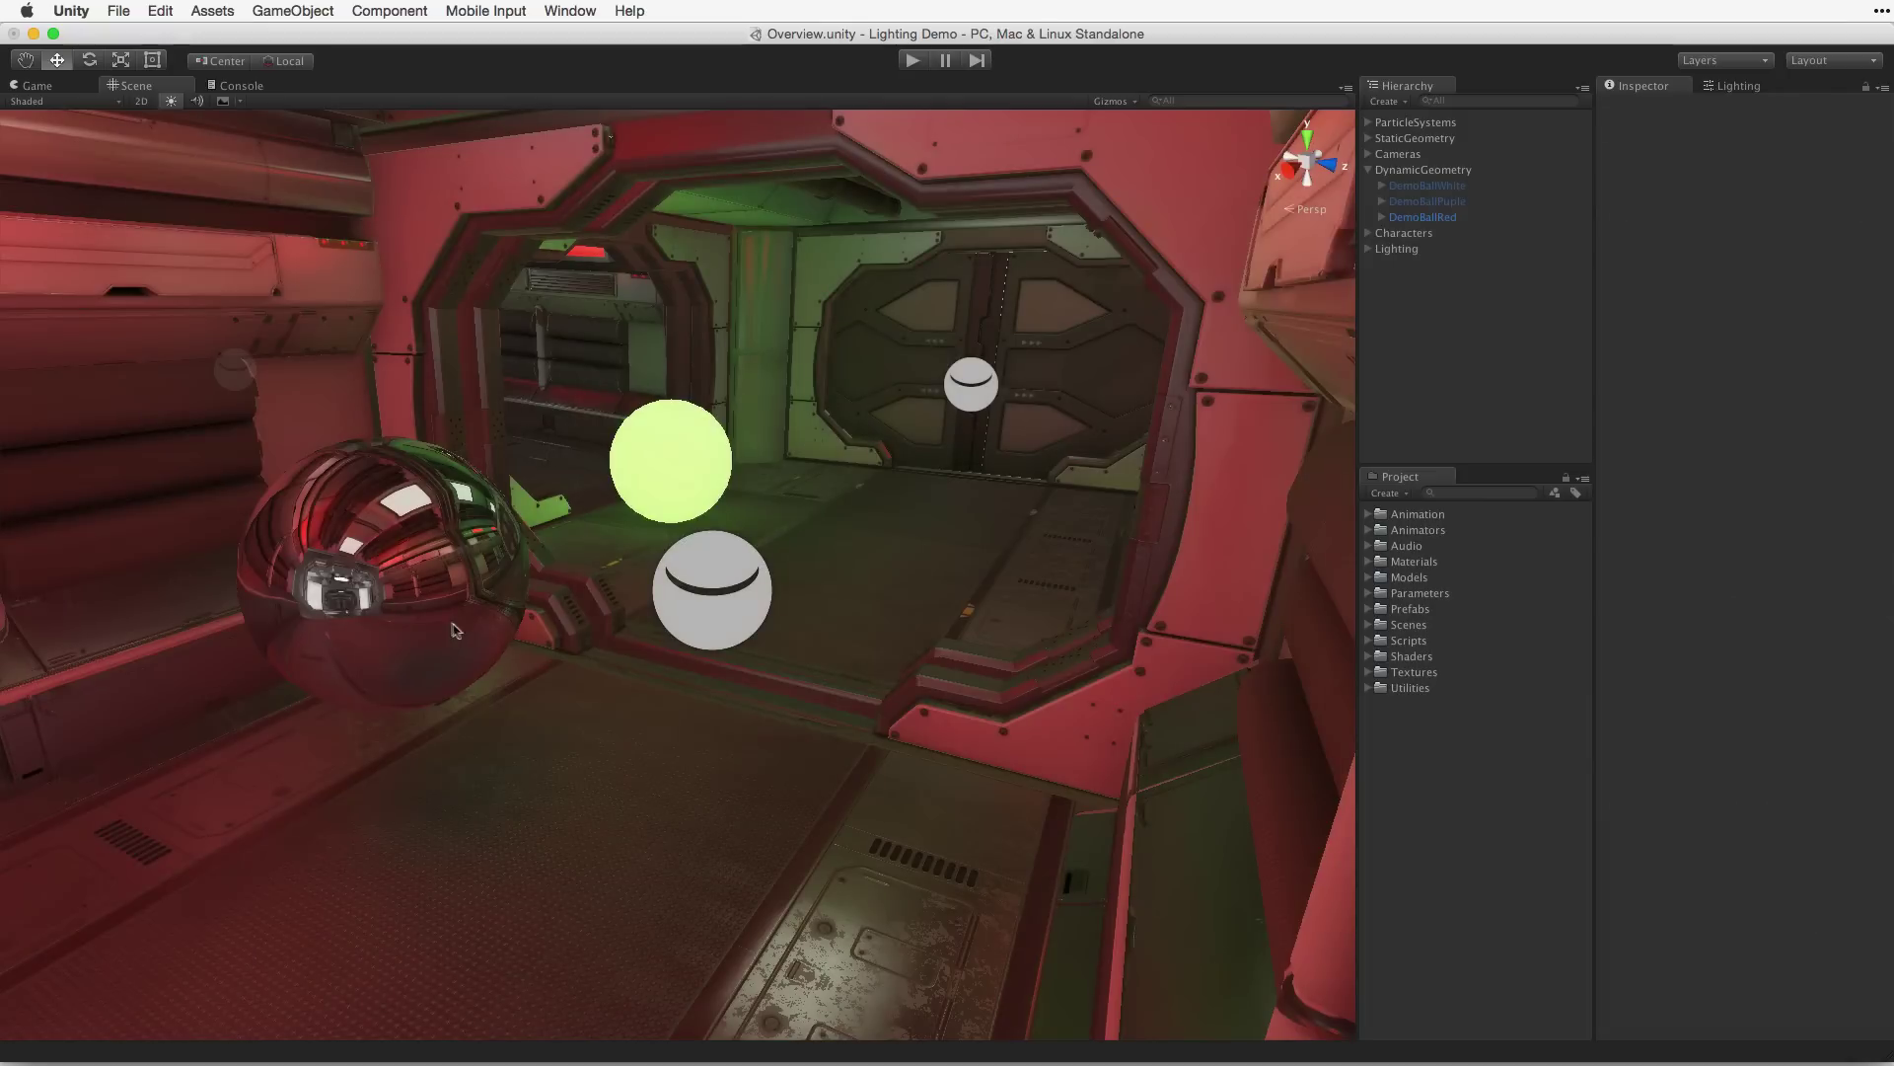
Move the red DemoBallRed ball toward the scene centre, then closer to the camera
left_click(453, 626)
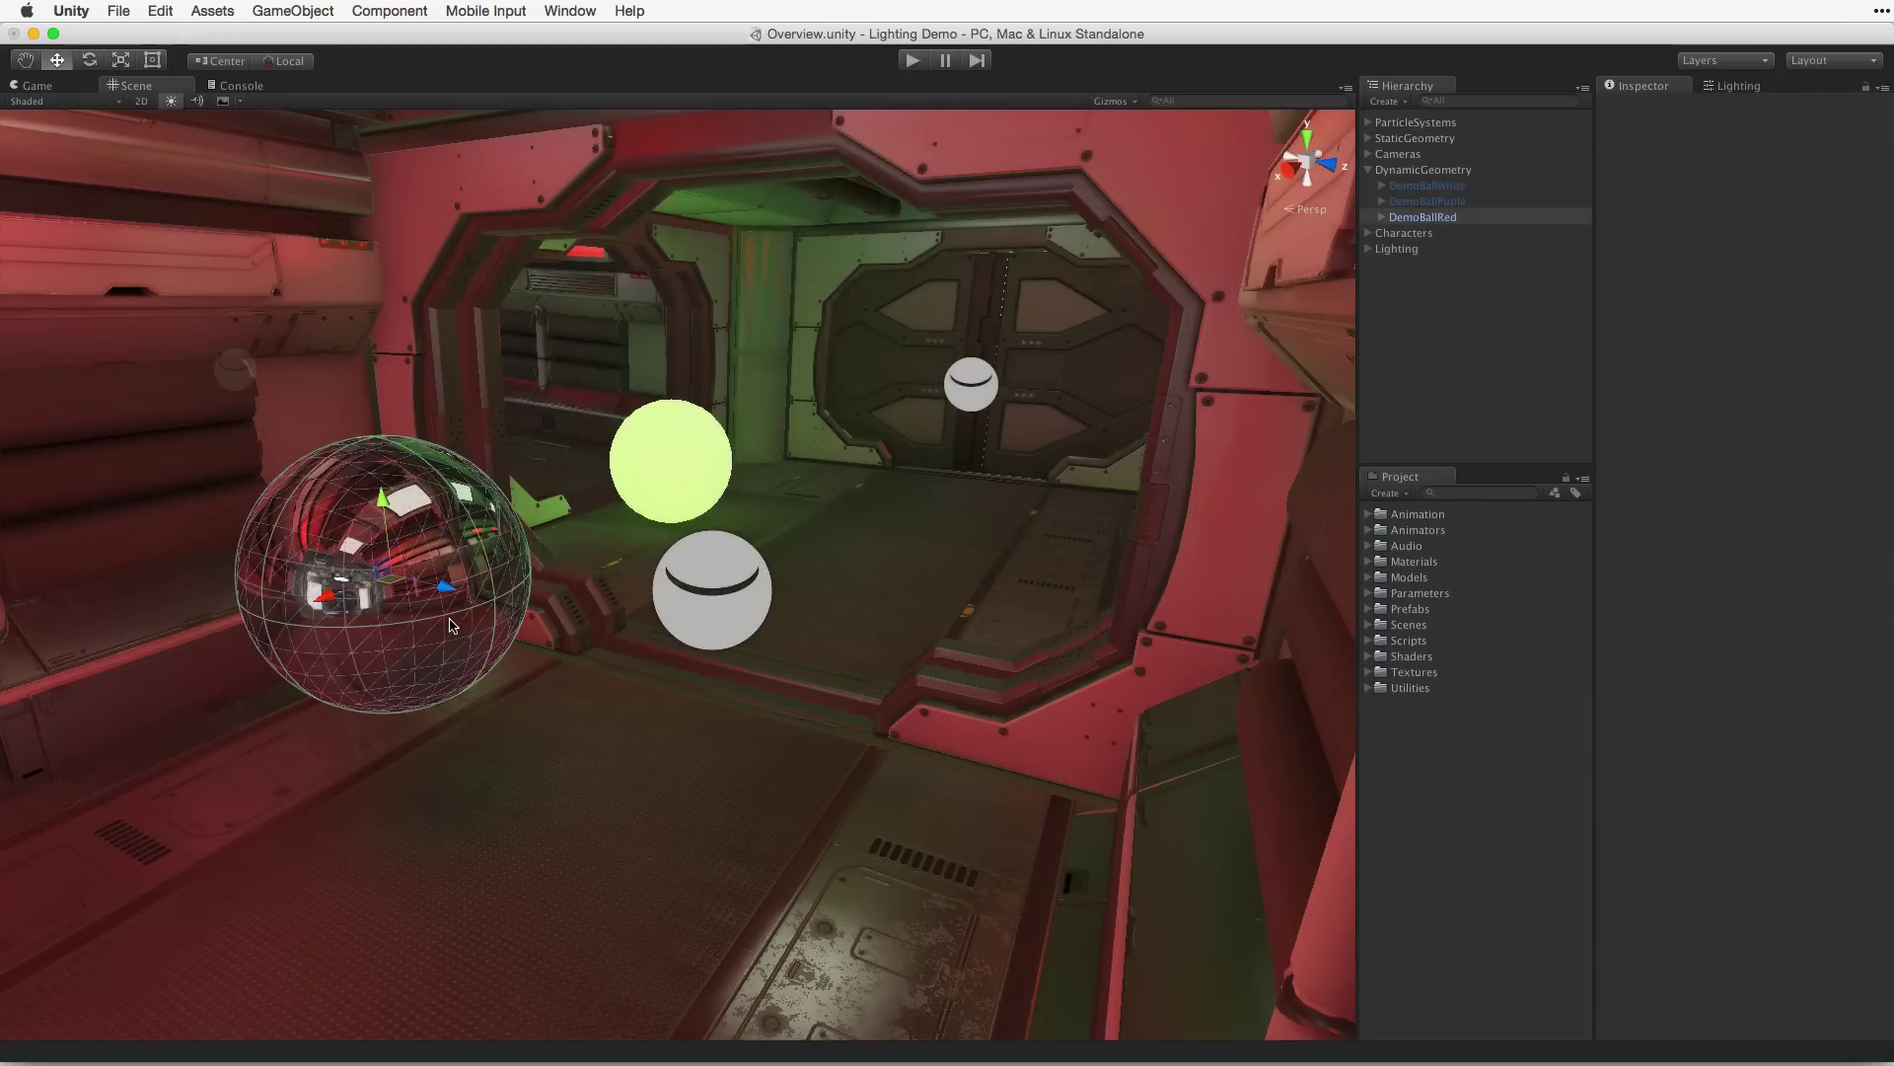
left_click_drag(445, 589, 888, 489)
left_click(888, 537)
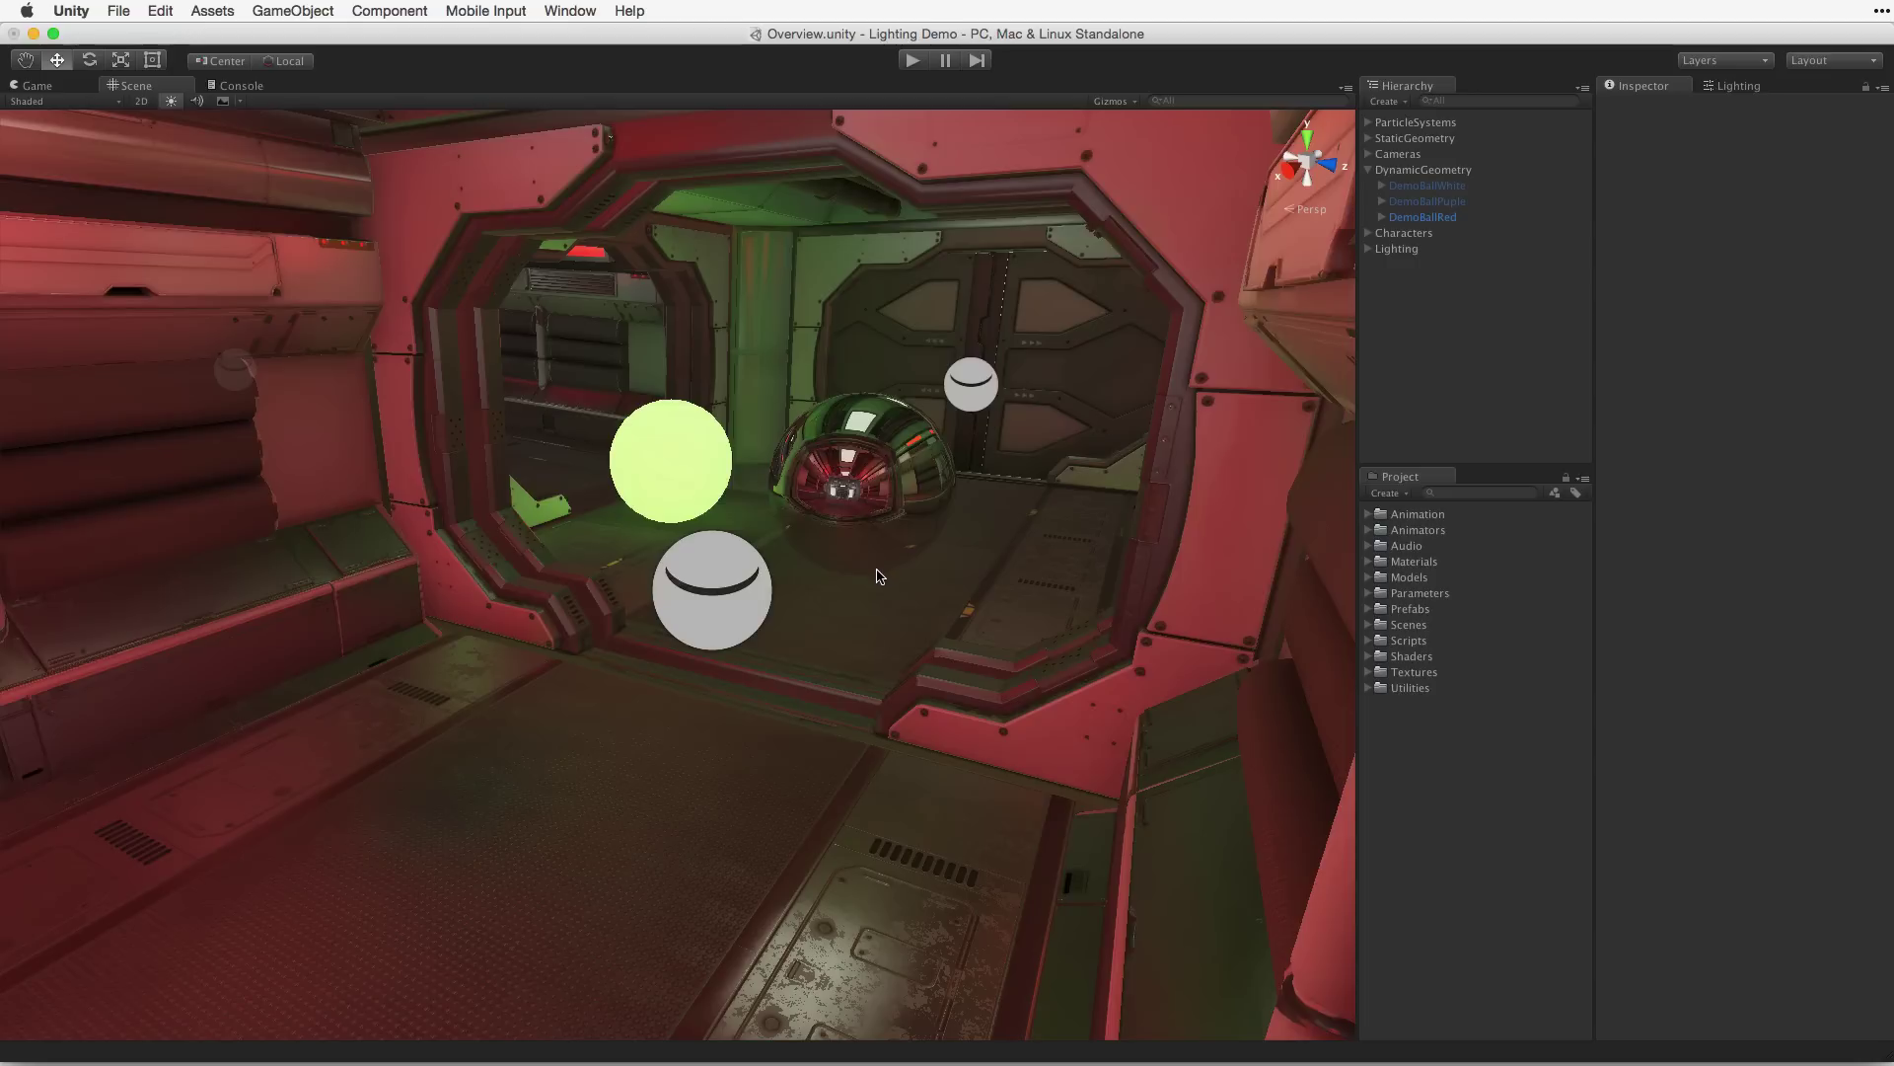
left_click(910, 516)
left_click_drag(868, 501, 708, 730)
left_click(708, 730)
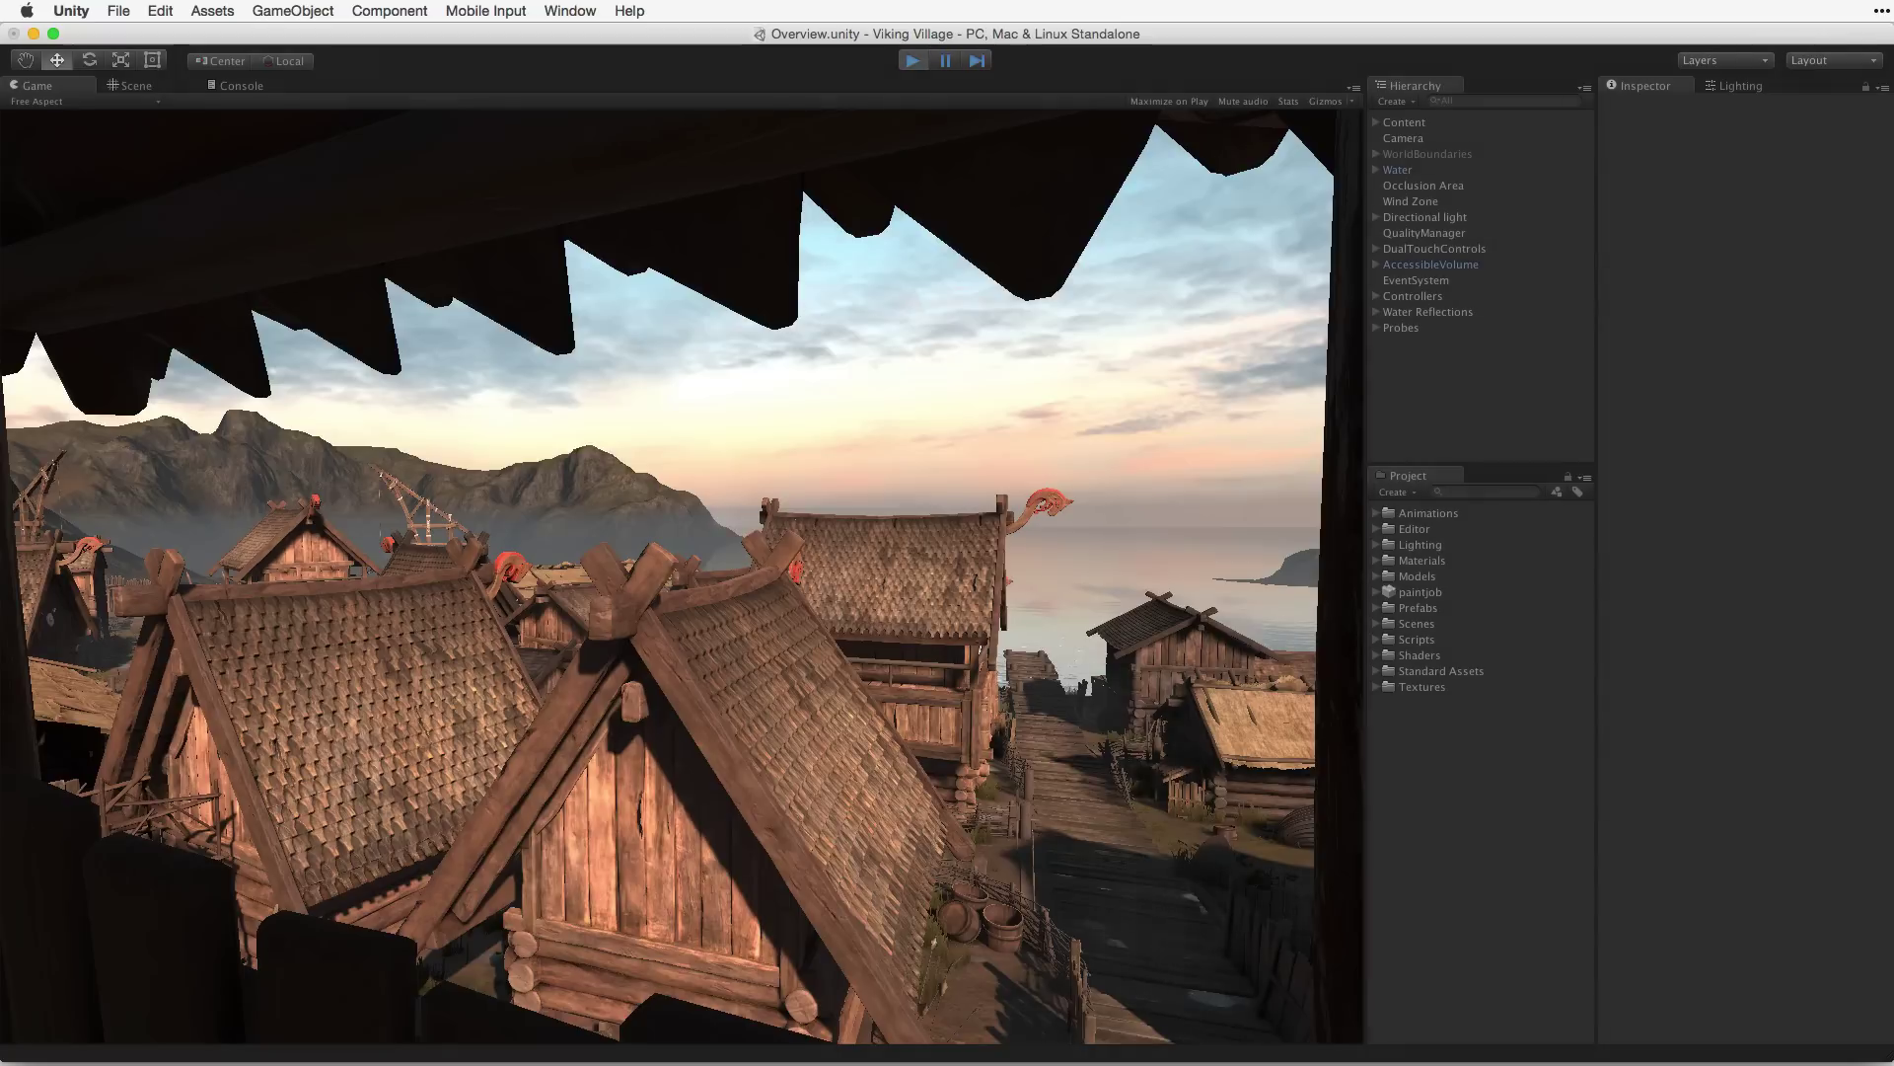
Stop Play mode and open Player Settings, keeping the Color Space at Linear
key("super+p")
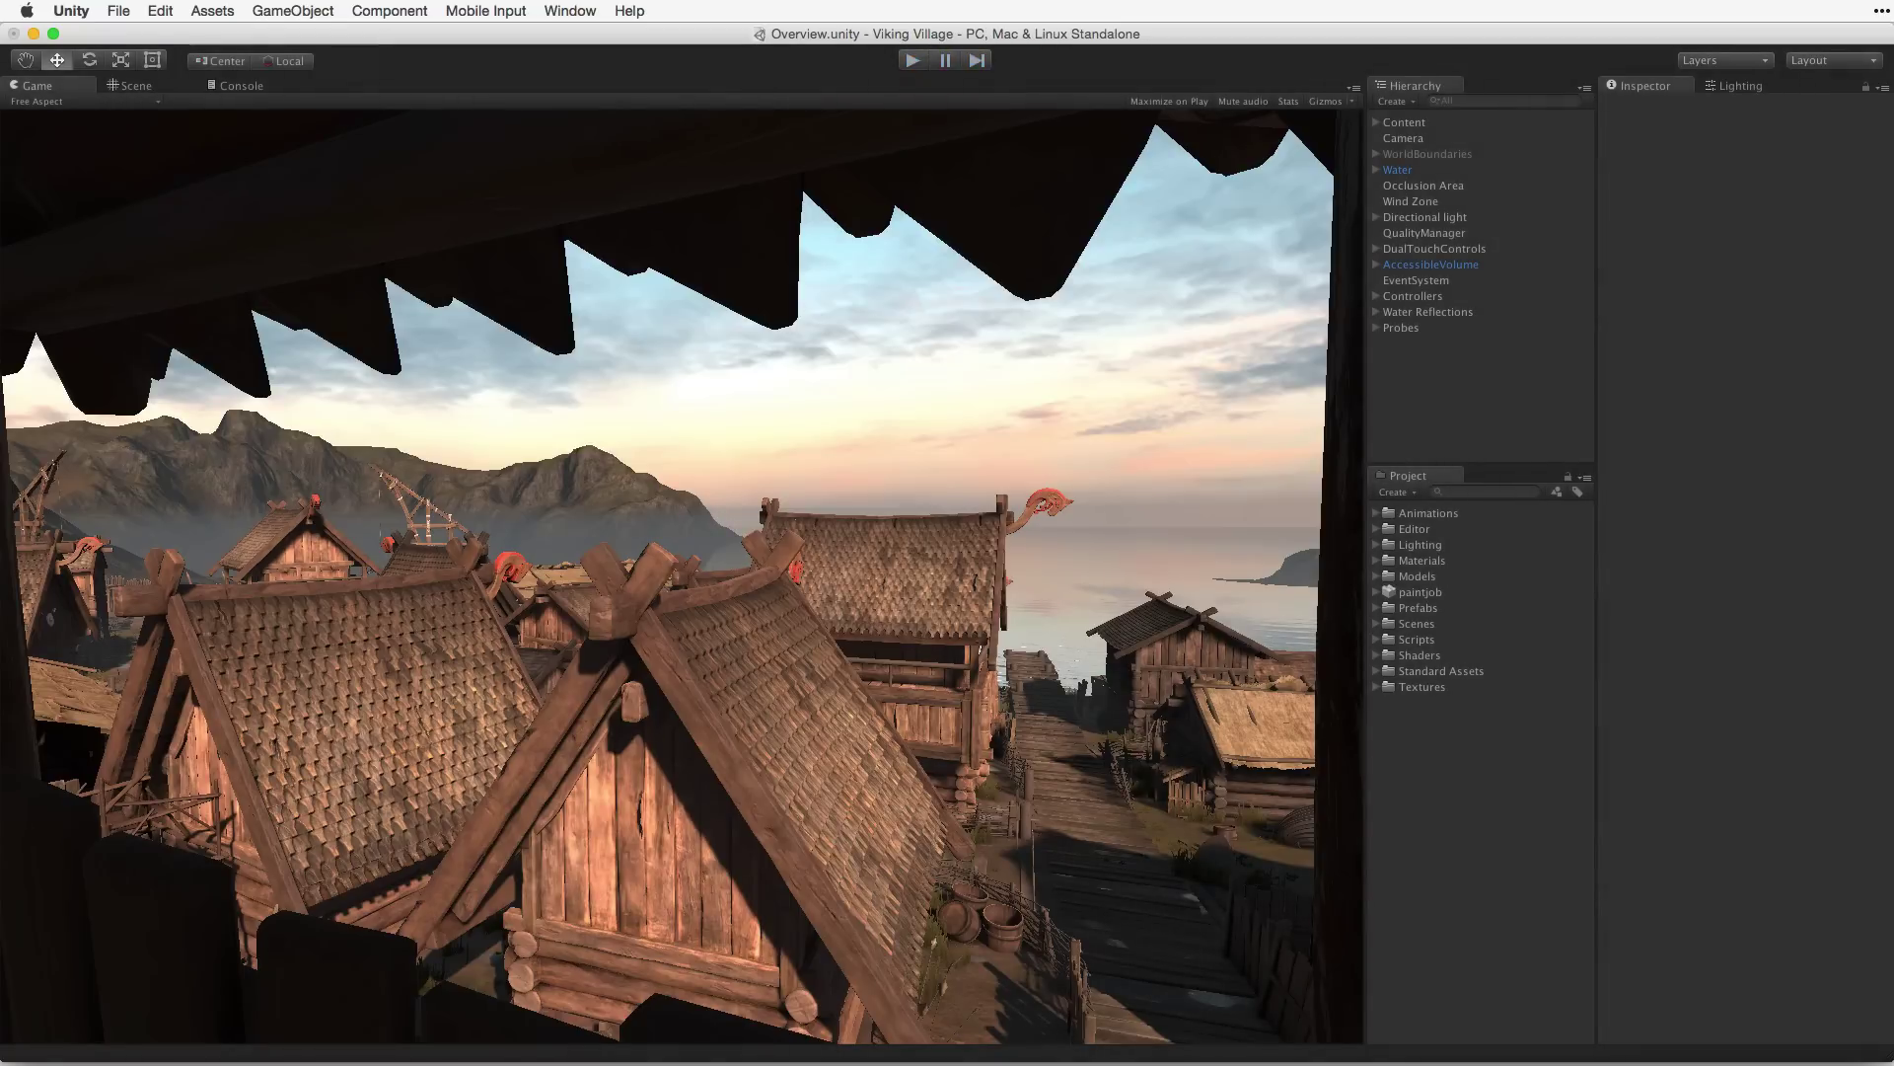
left_click(165, 12)
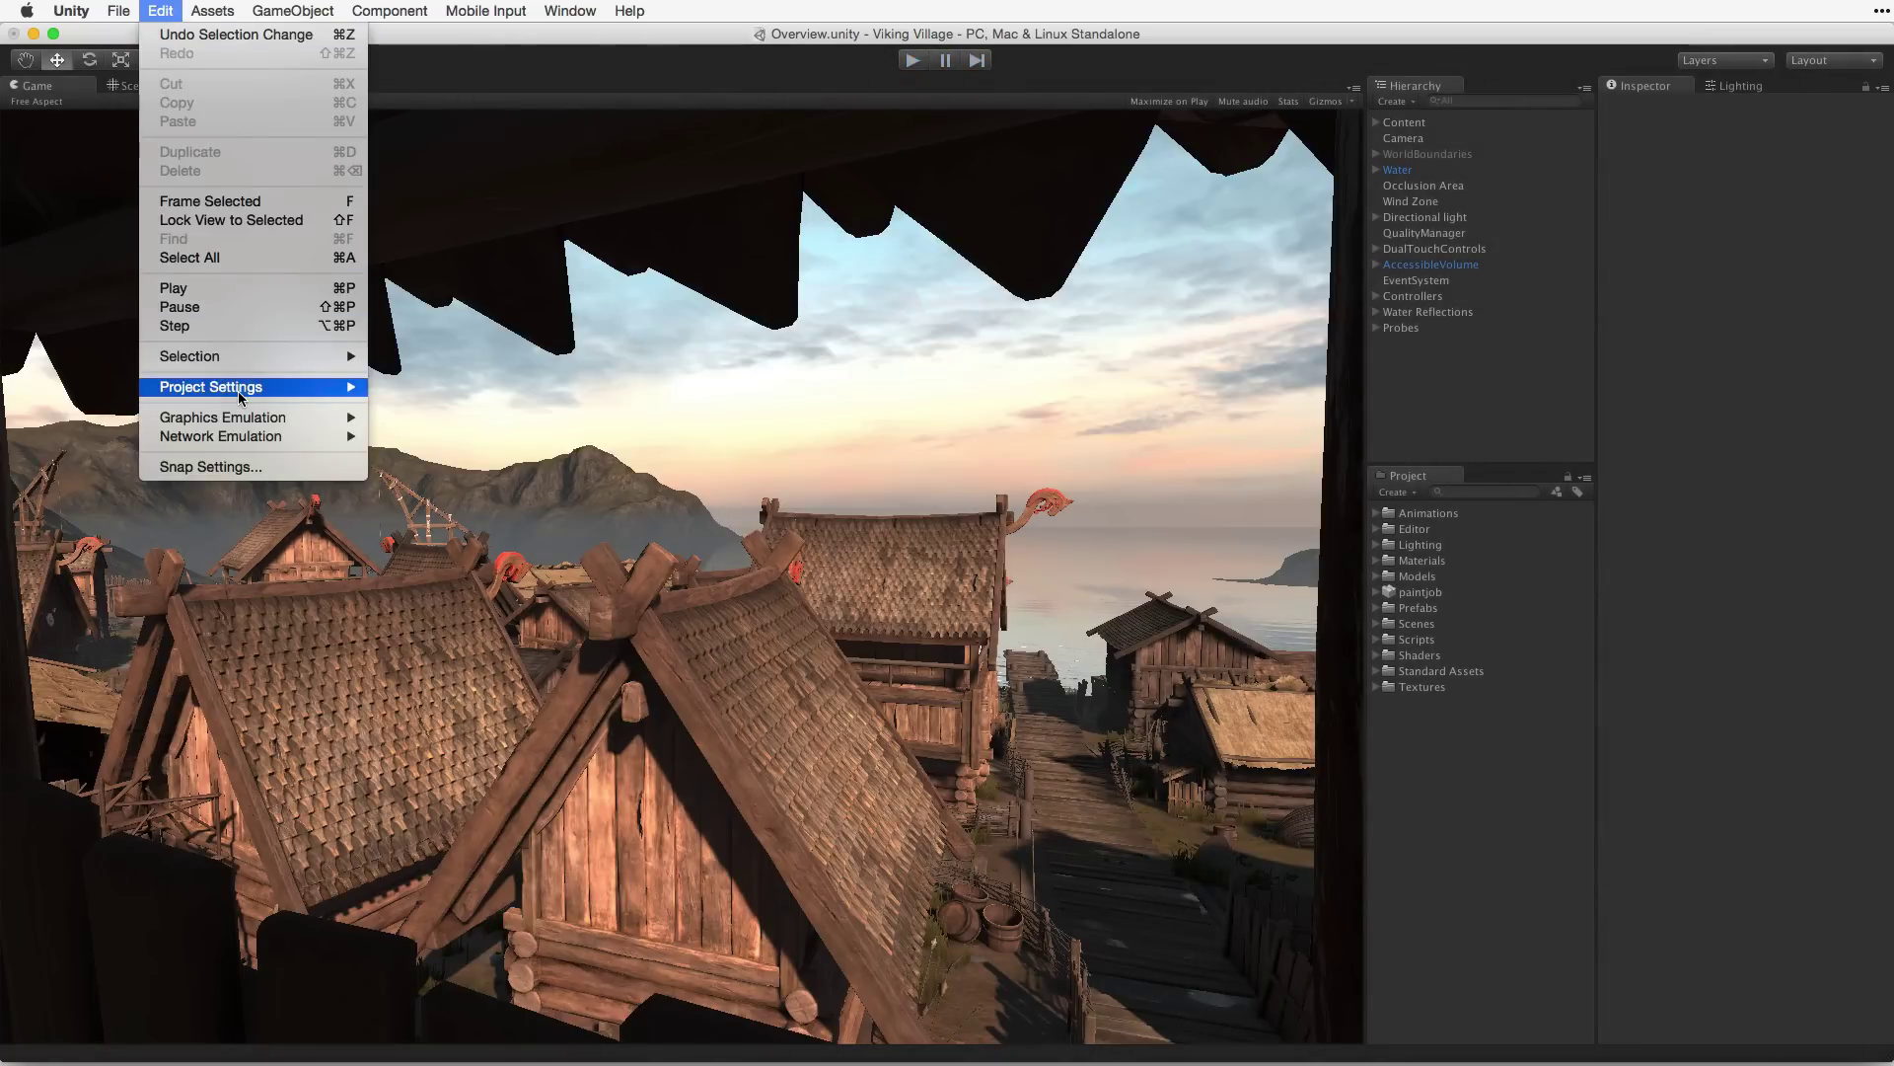
mouse_move(240, 397)
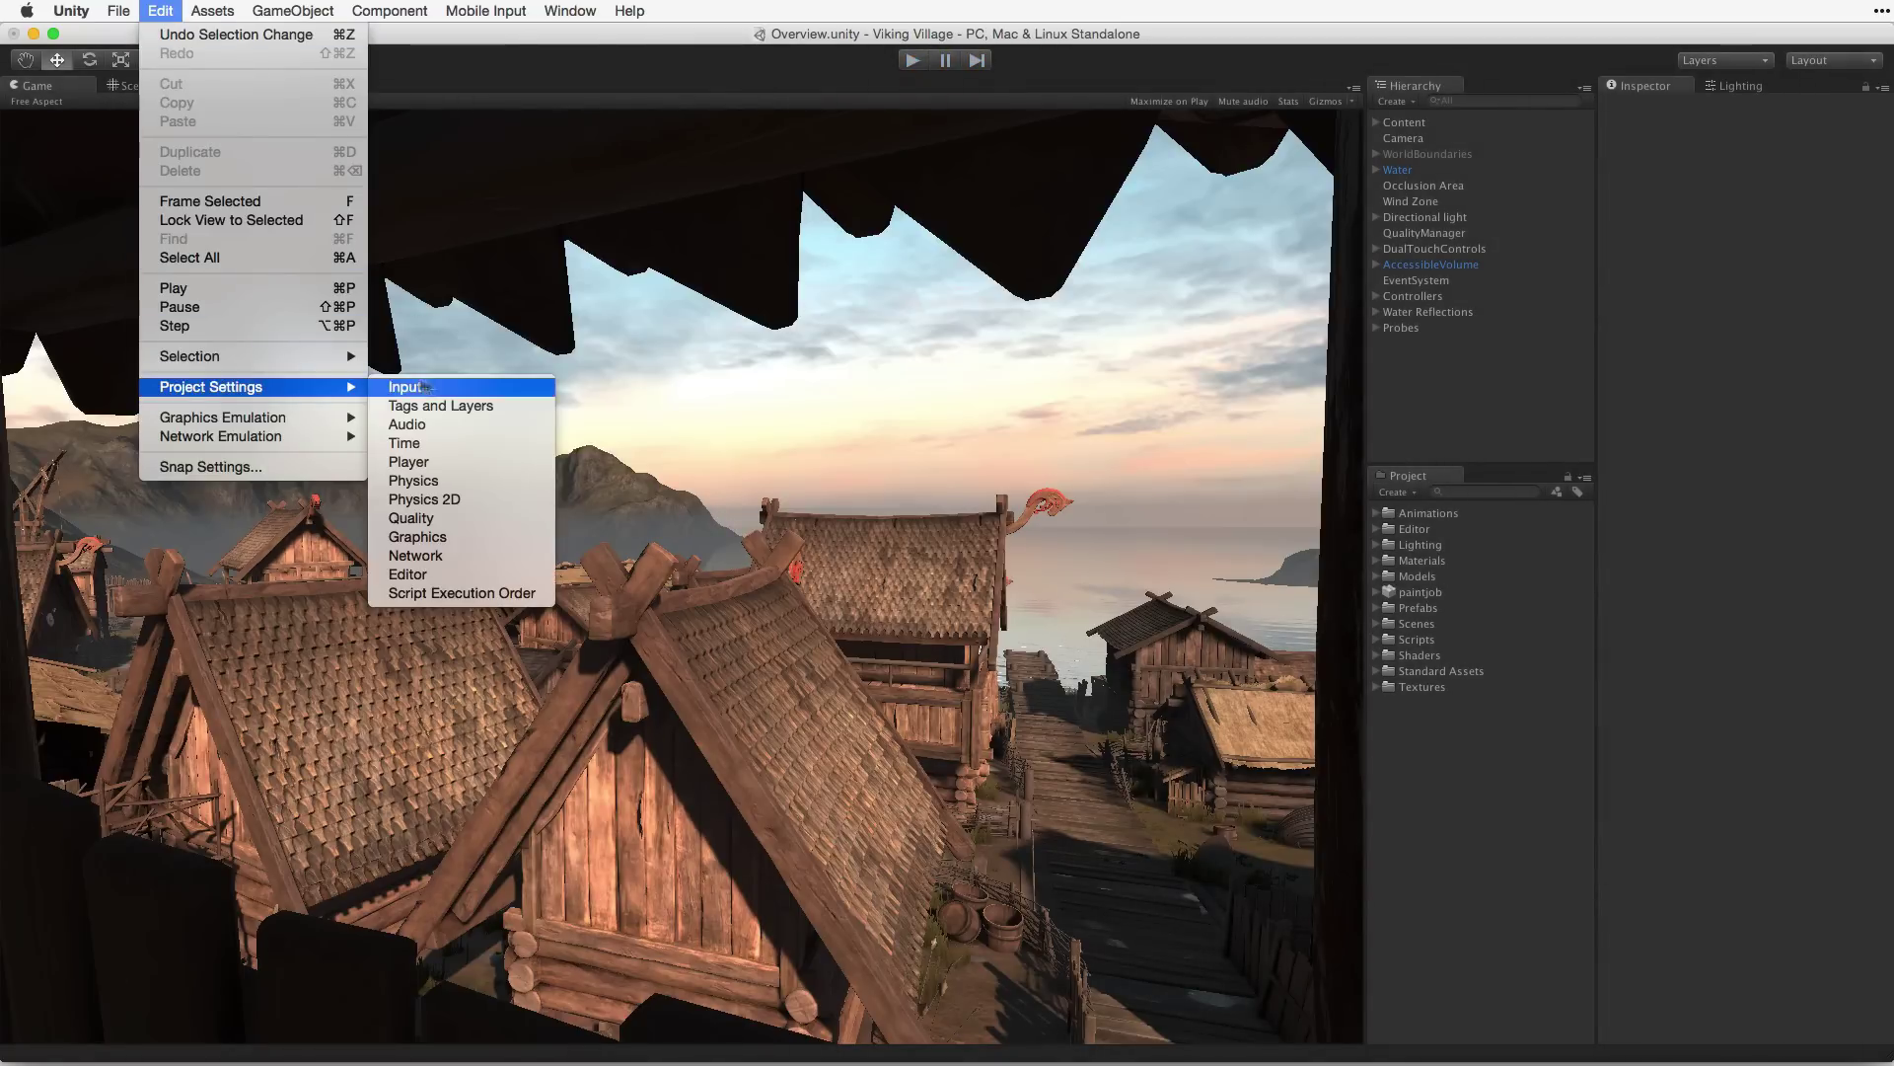
left_click(494, 464)
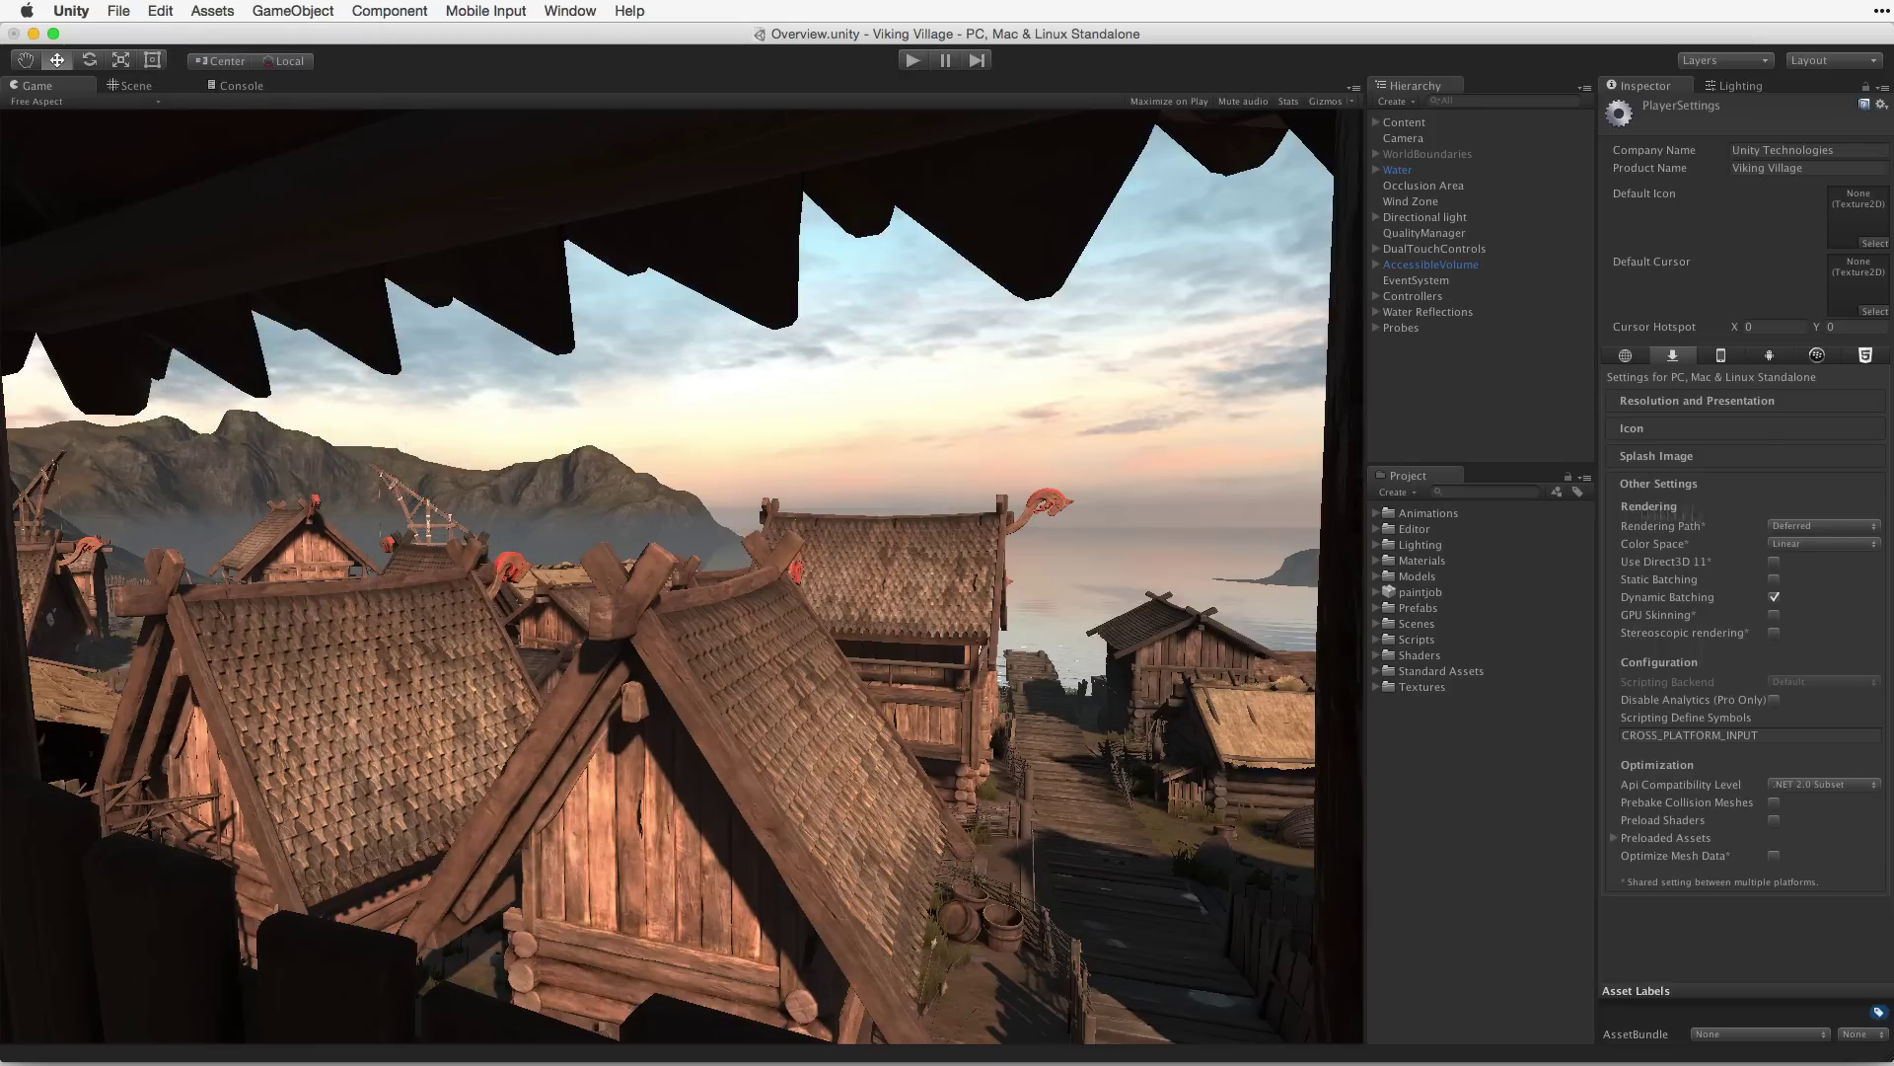
left_click(1877, 549)
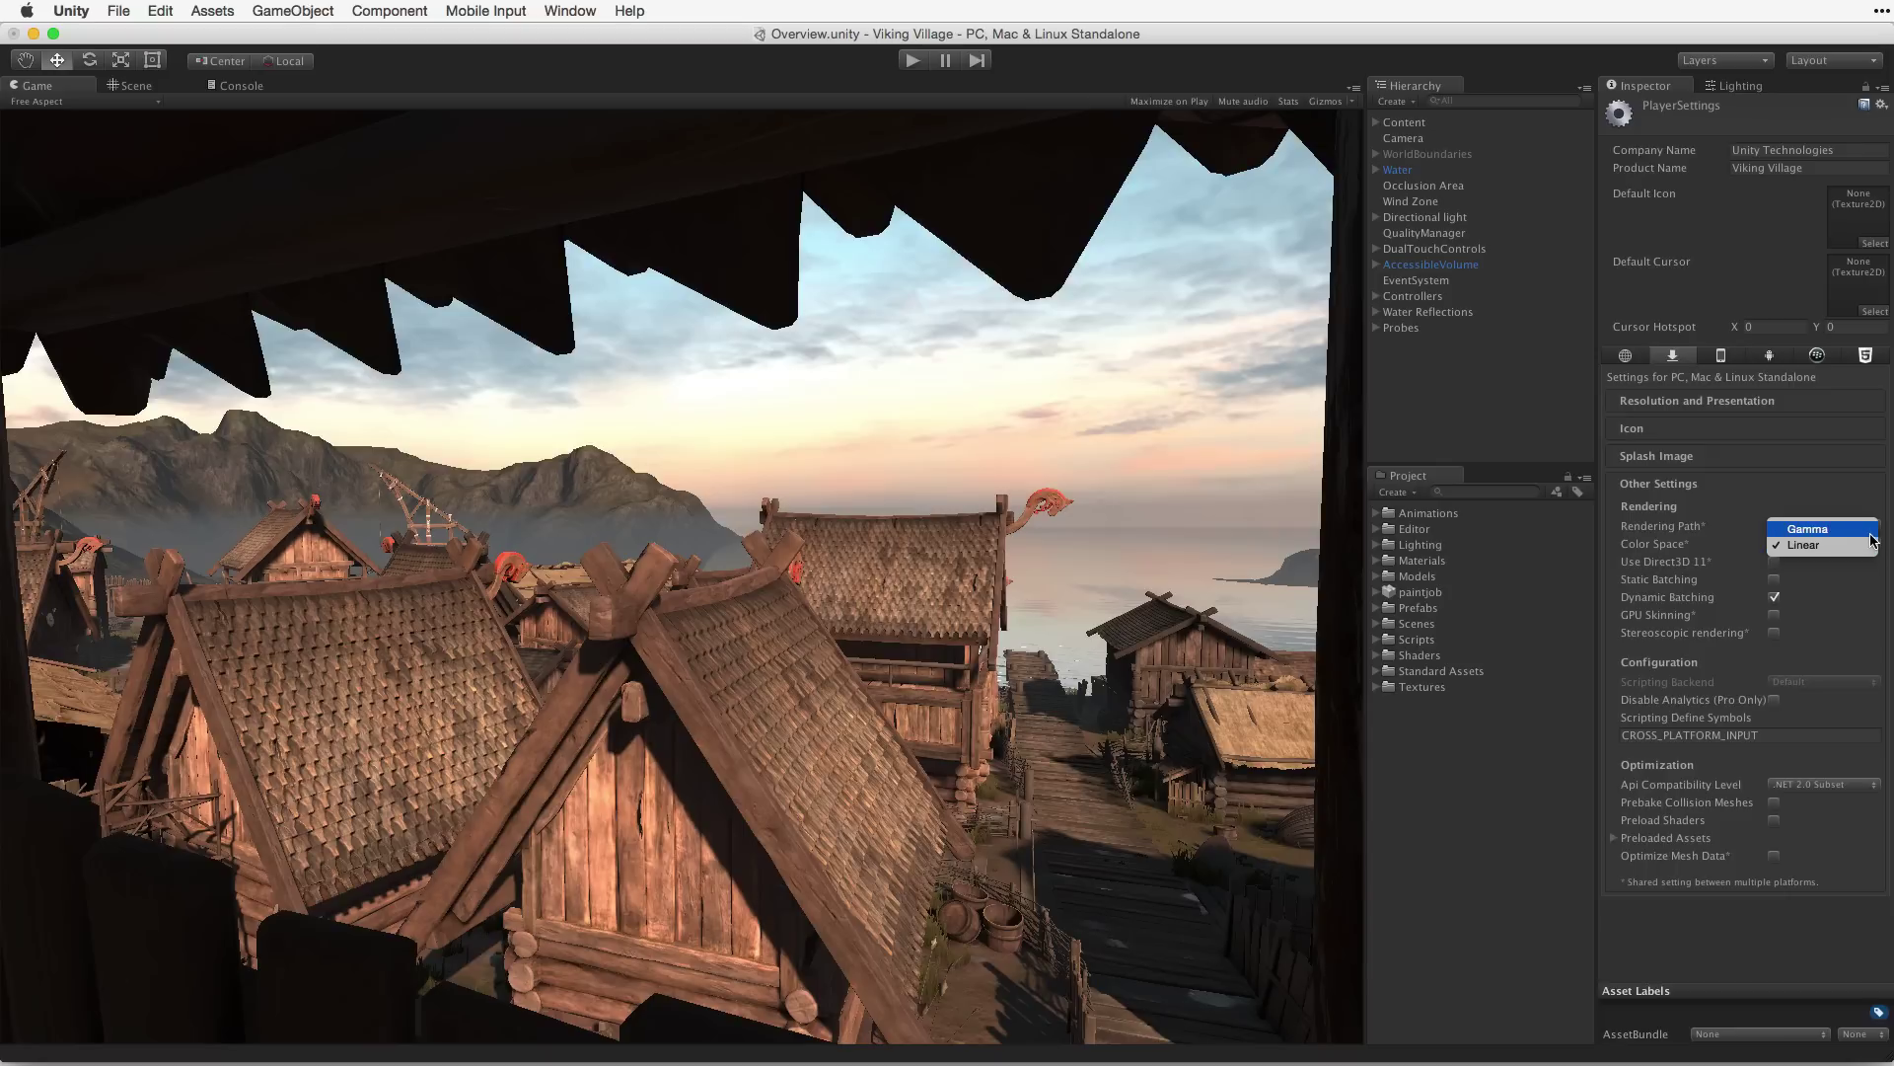
left_click(1872, 551)
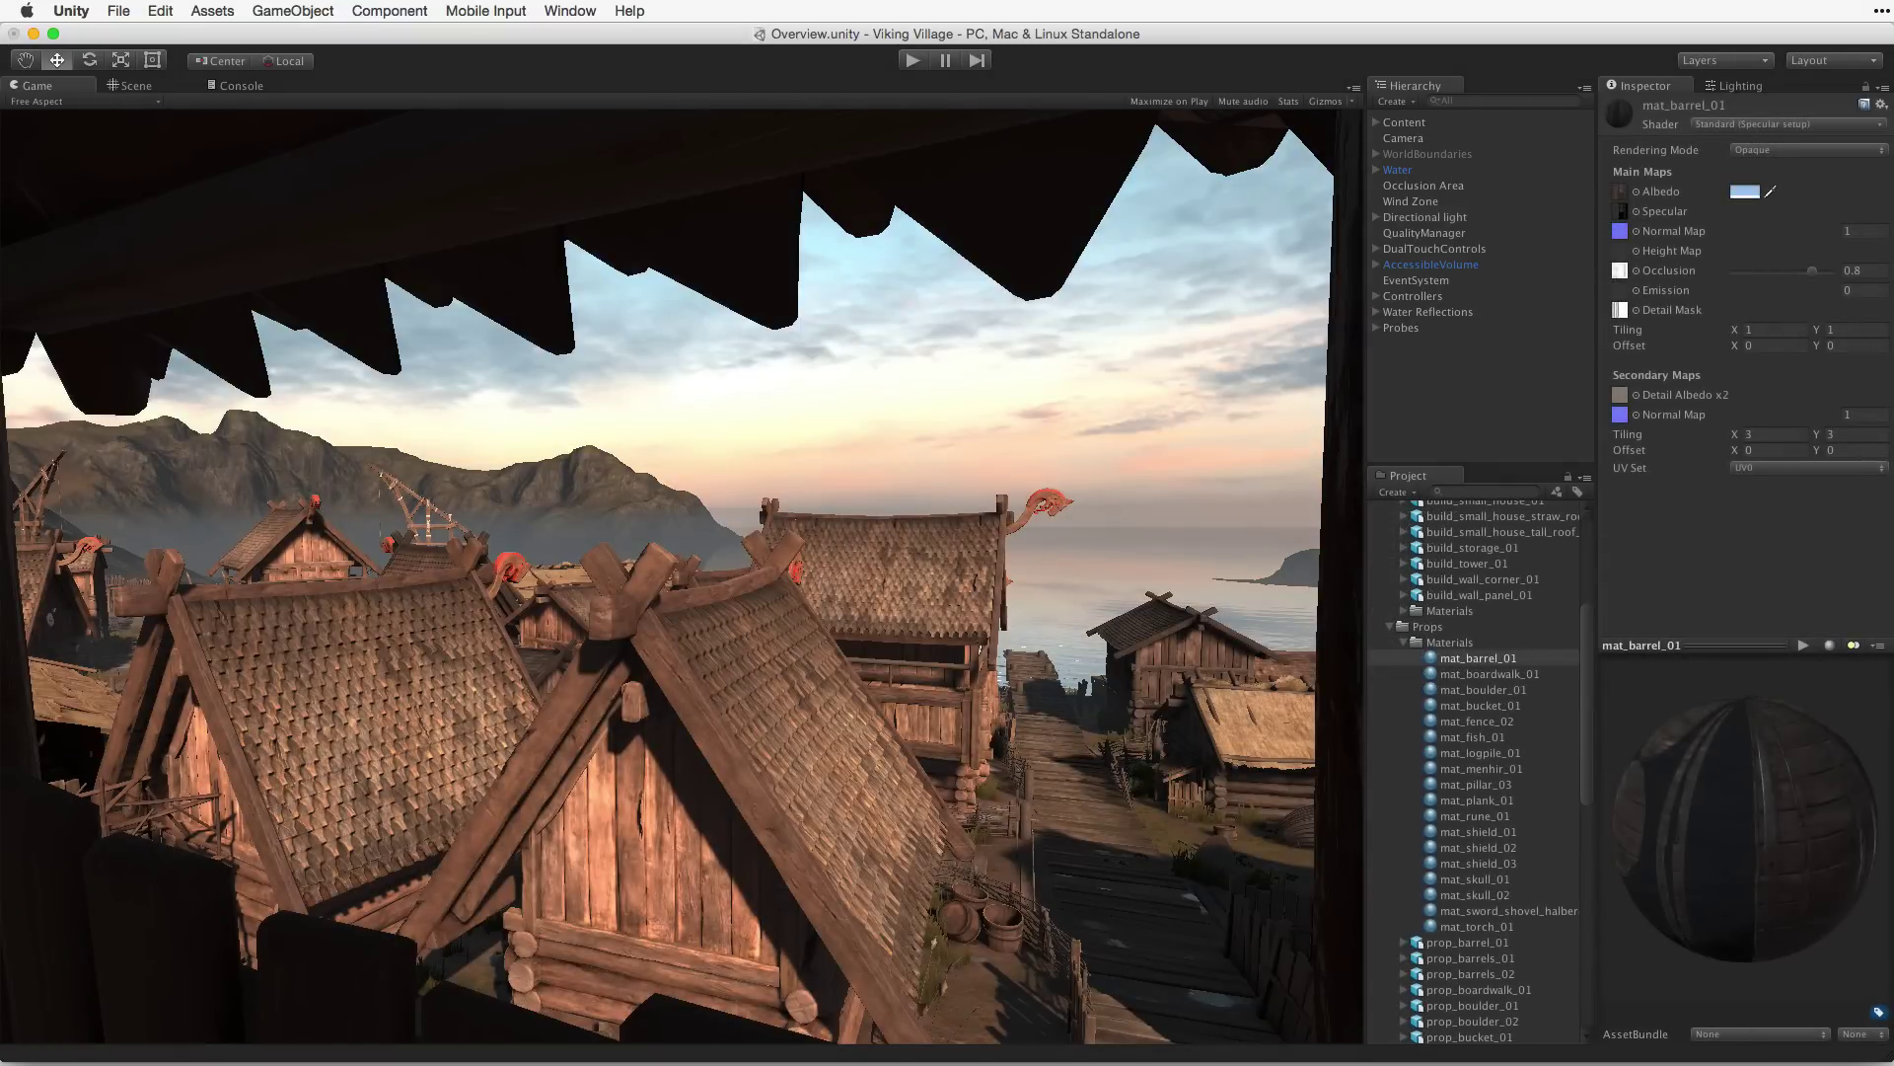
Enter Play mode again to run the Viking Village preview
key("super+p")
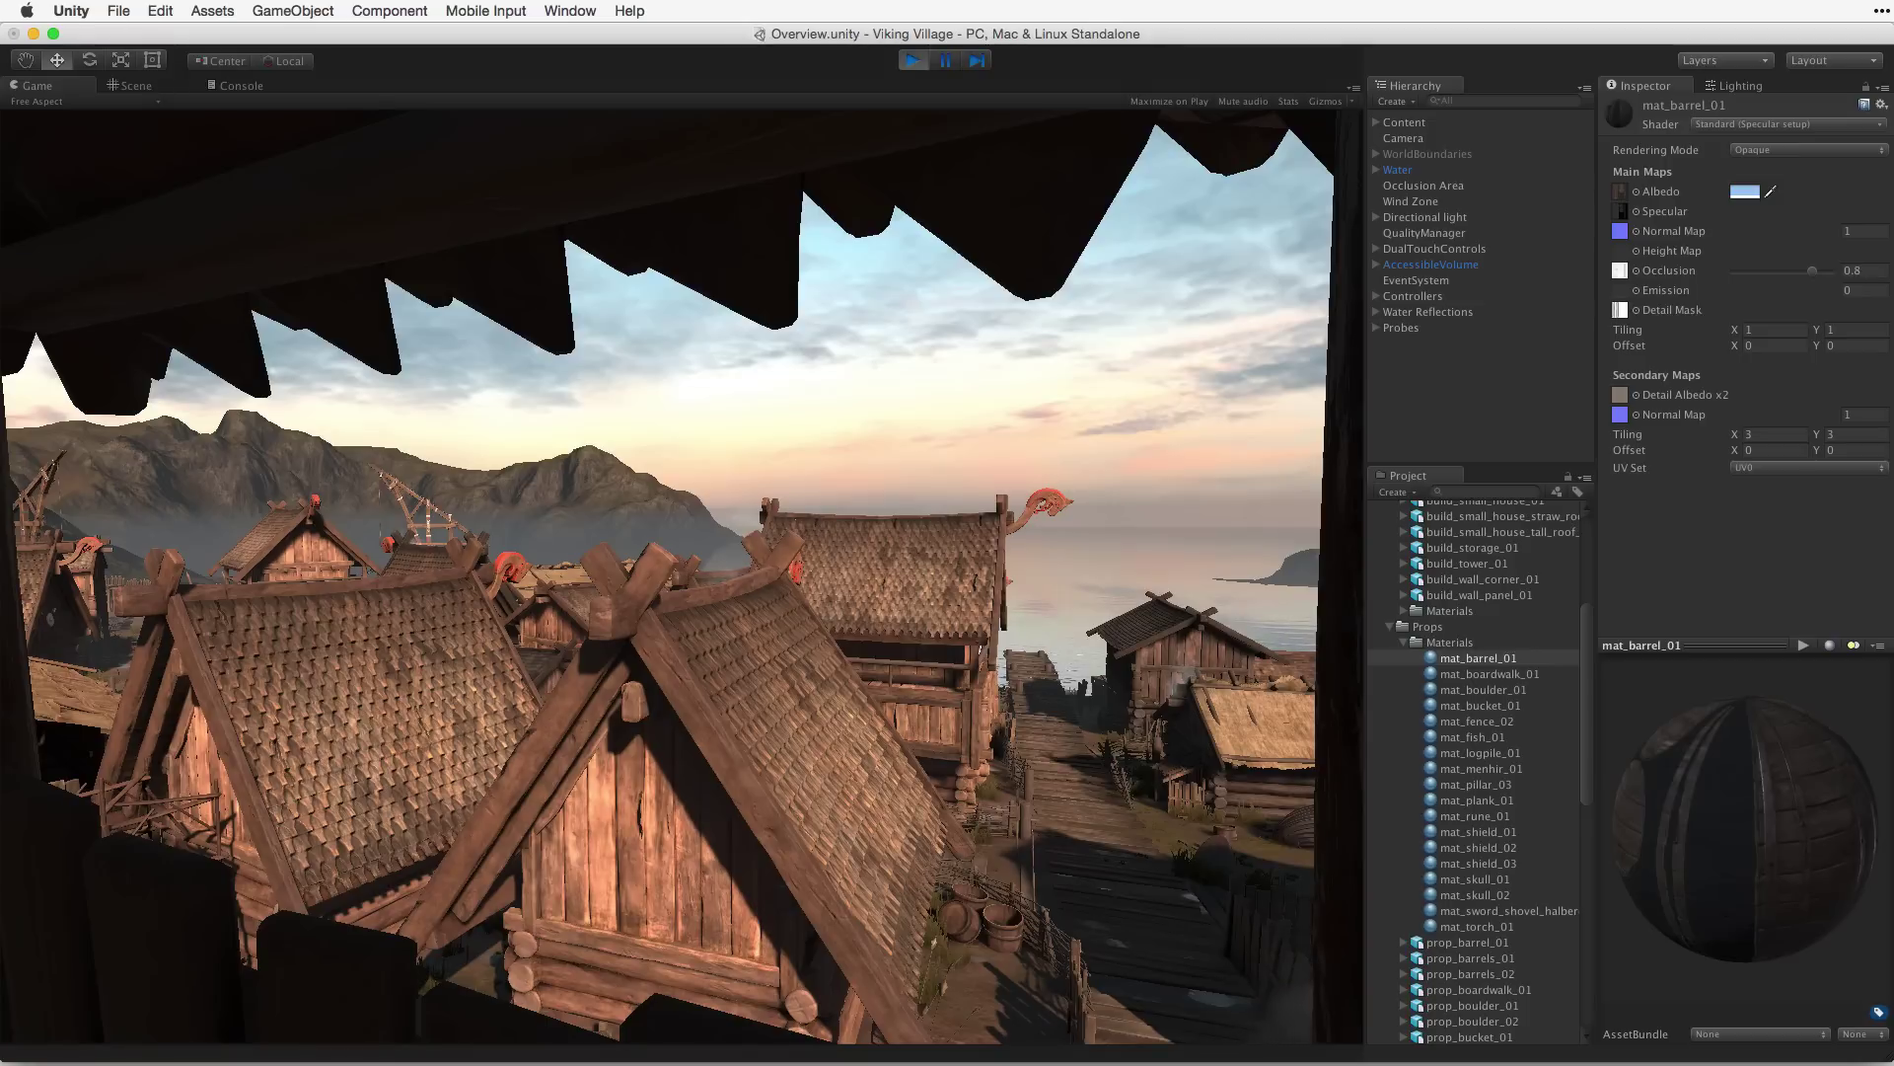